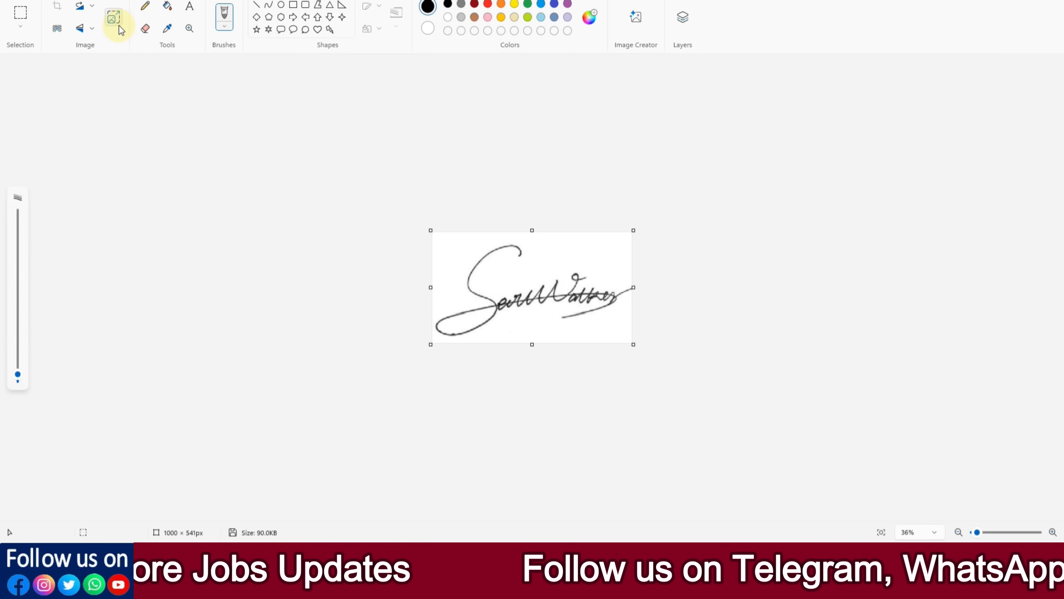
Step: Resize the signature image to 400 pixels wide by 360 pixels high with the aspect ratio unlocked, and bring up the save-as choices
{"action": "left_click", "coordinate": [113, 17]}
{"action": "left_click_drag", "start_coordinate": [504, 136], "coordinate": [725, 149]}
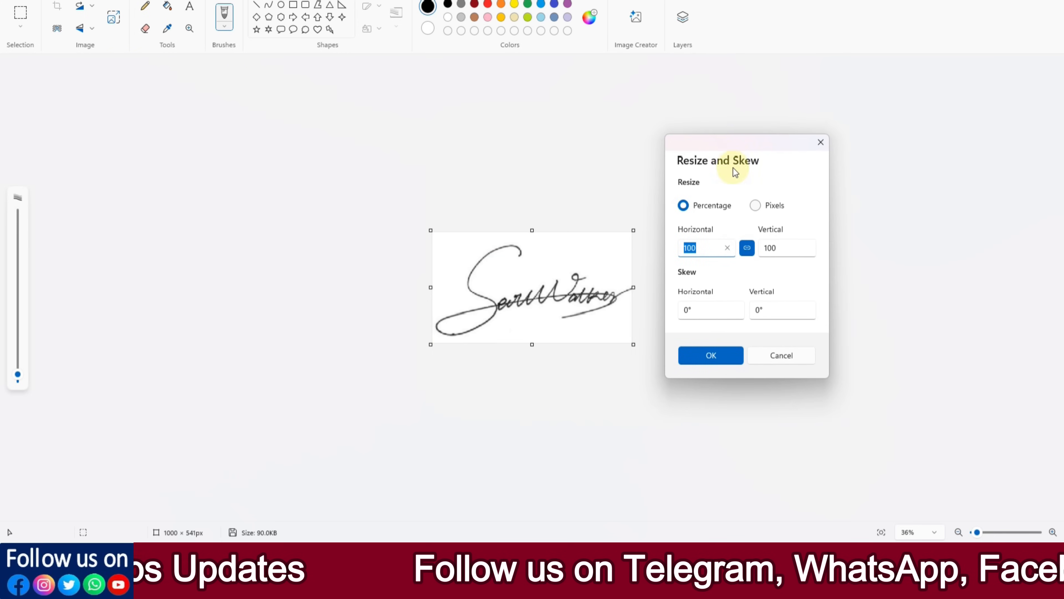
{"action": "left_click", "coordinate": [755, 205]}
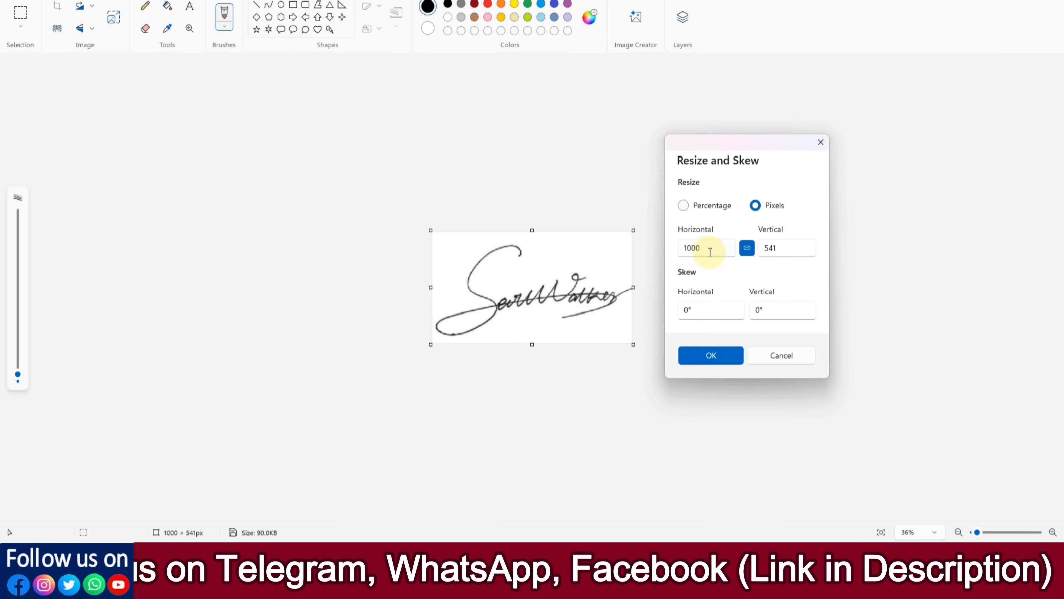
{"action": "double_click", "coordinate": [708, 250]}
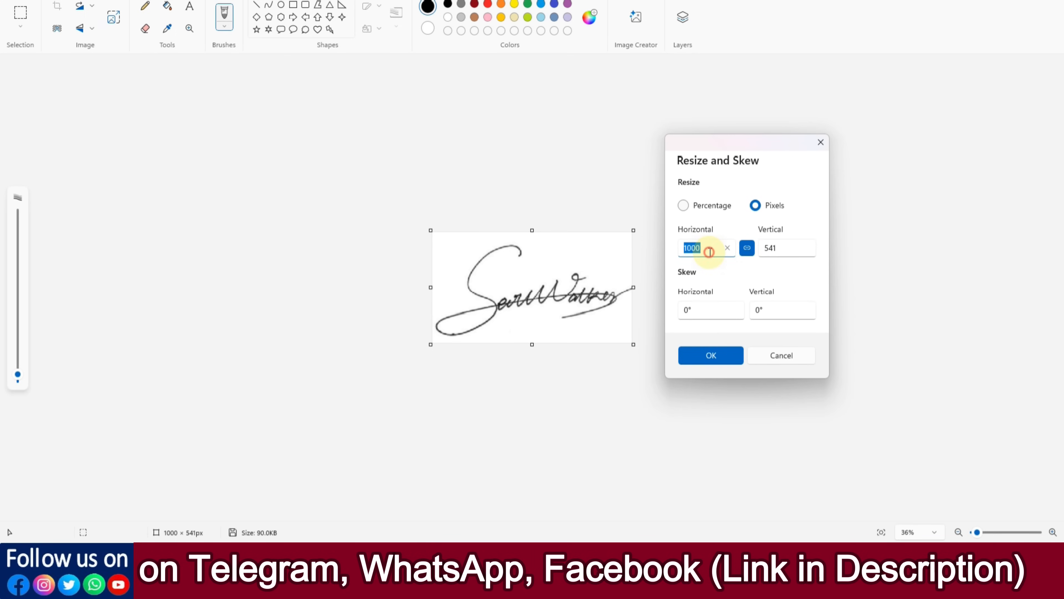
{"action": "type", "text": "400"}
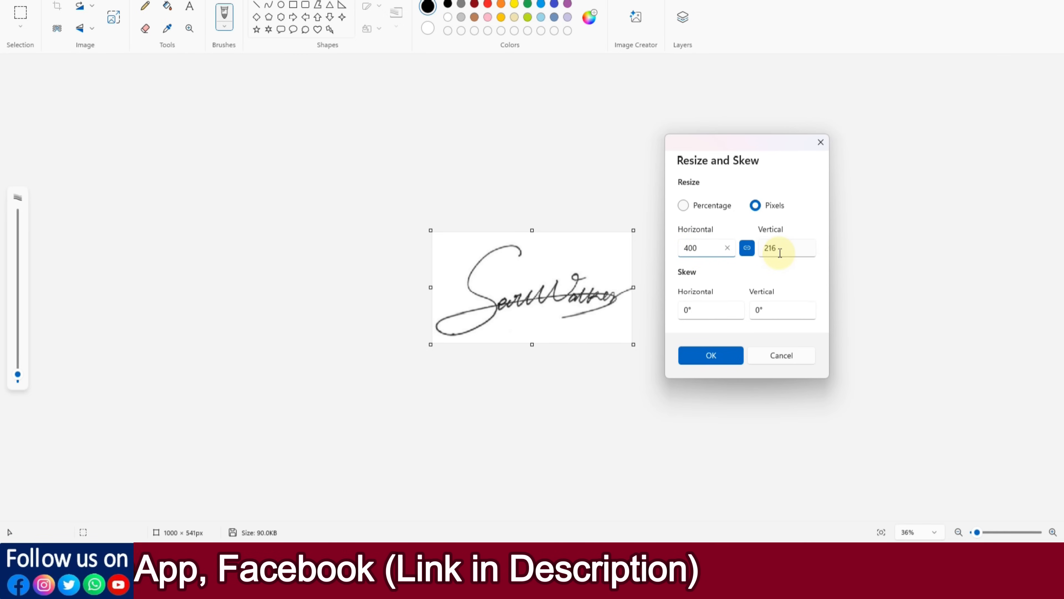
{"action": "left_click", "coordinate": [748, 251]}
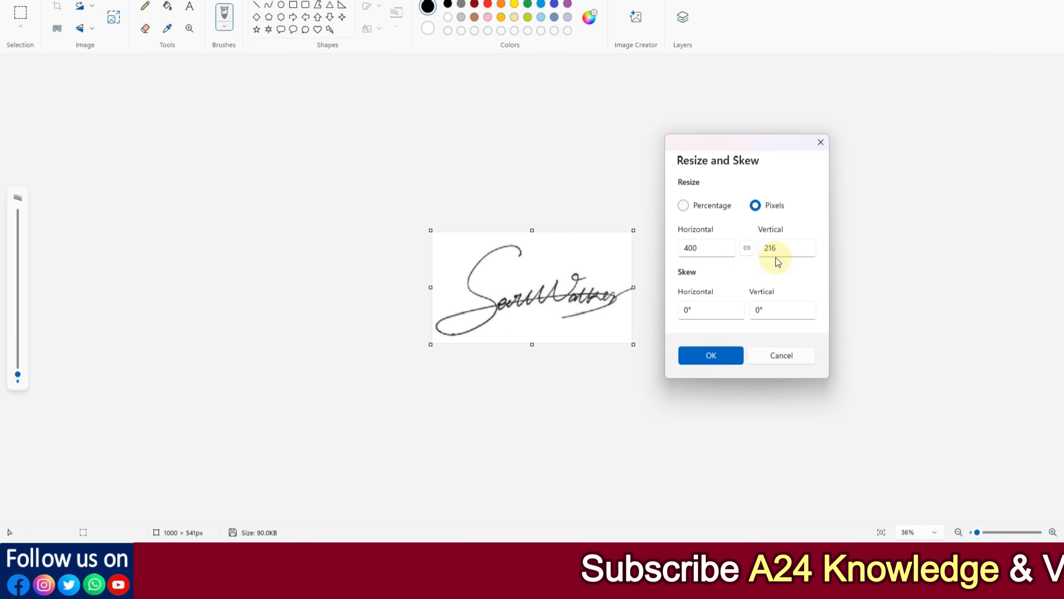
{"action": "double_click", "coordinate": [772, 249]}
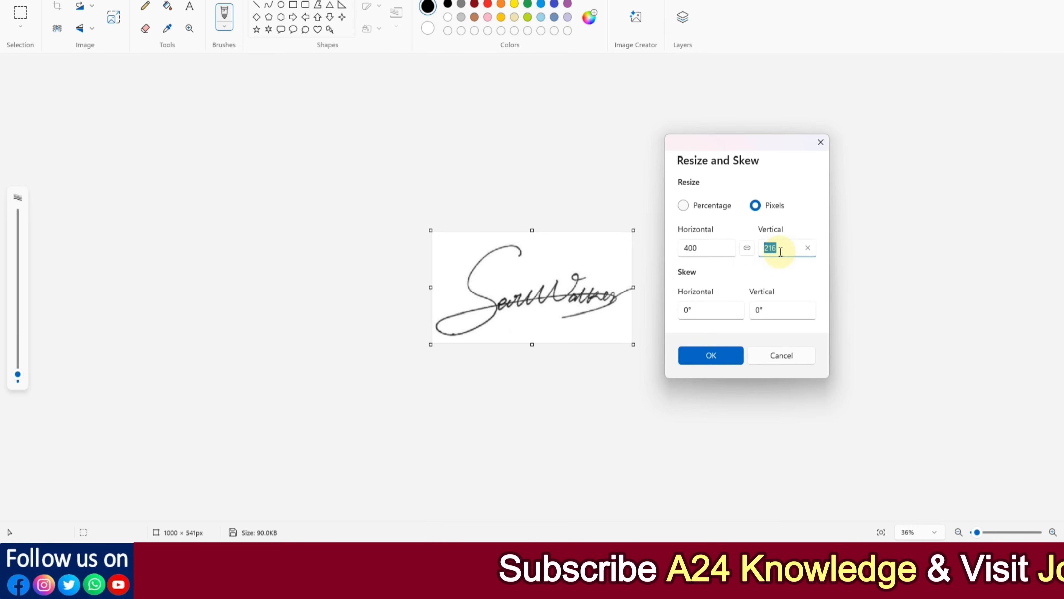
{"action": "type", "text": "360"}
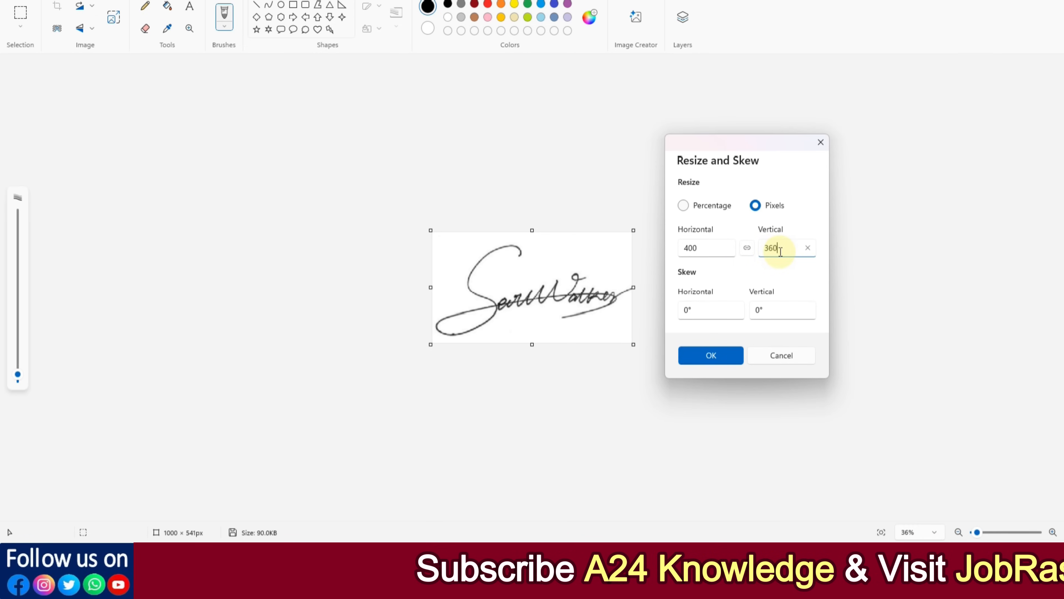
{"action": "left_click", "coordinate": [720, 356]}
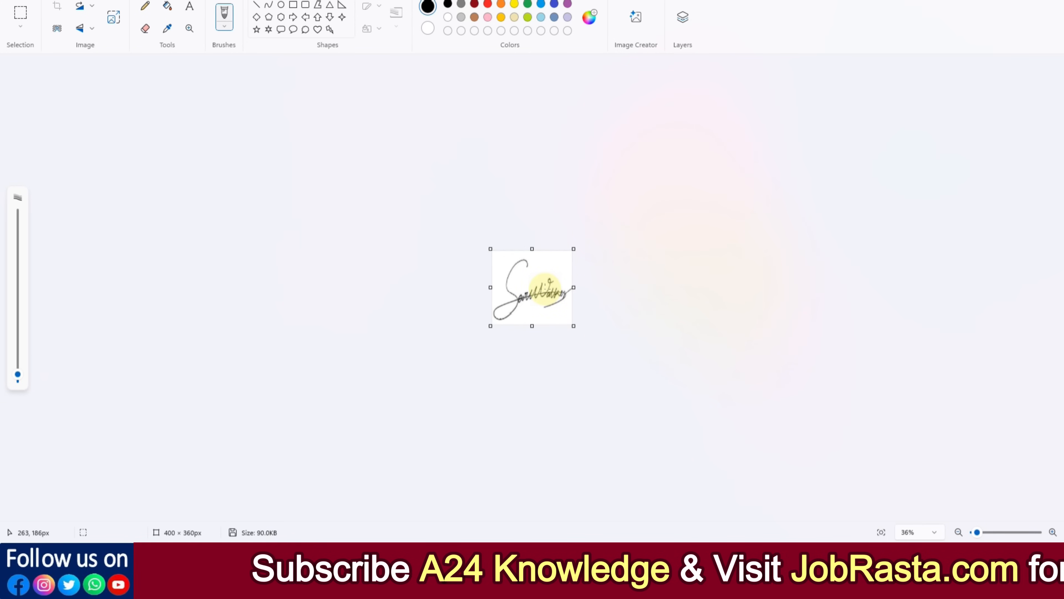
{"action": "left_click", "coordinate": [16, 2]}
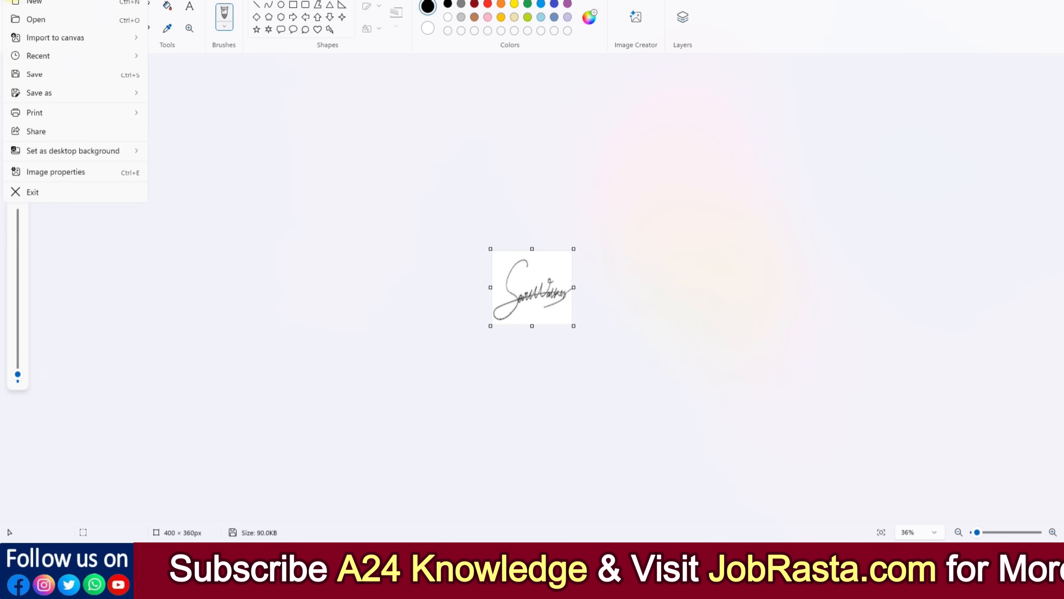
{"action": "mouse_move", "coordinate": [39, 96]}
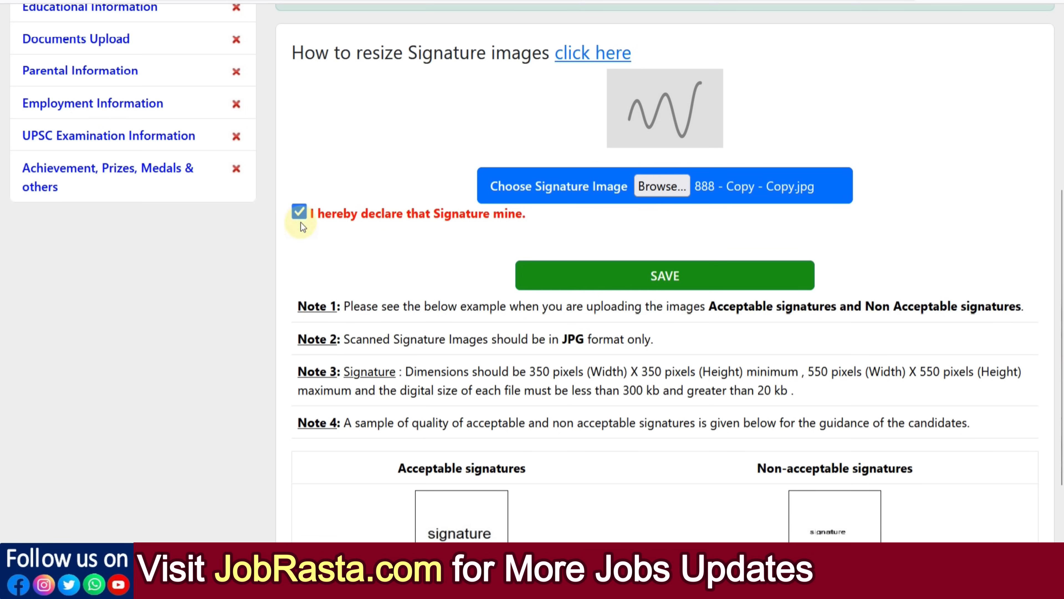
Step: Switch to the UPSC portal, save the chosen signature image to the profile, and review the uploaded signature and photograph
{"action": "left_click", "coordinate": [658, 283]}
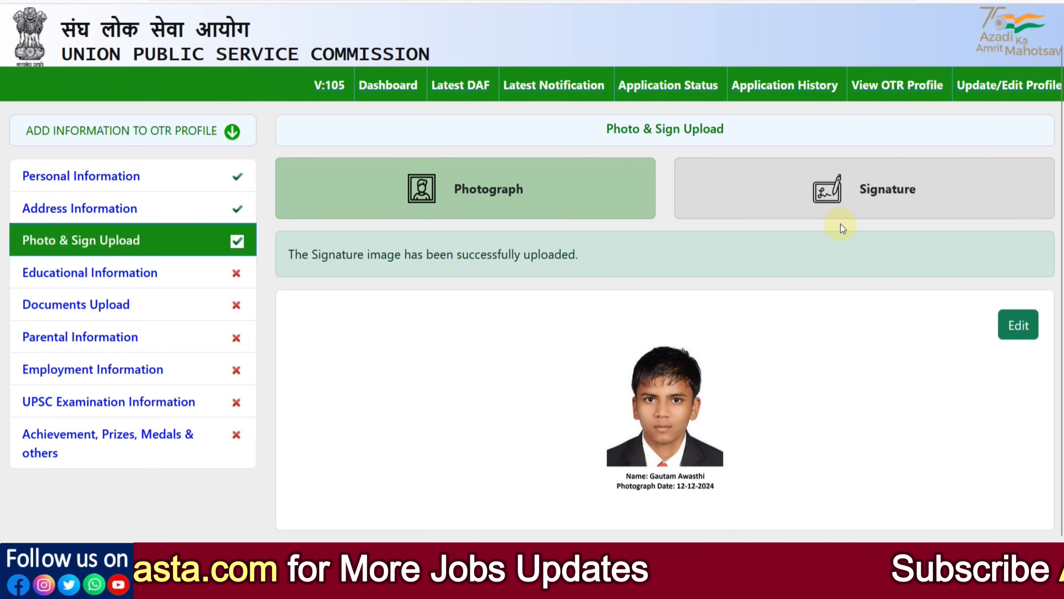
{"action": "left_click", "coordinate": [835, 233]}
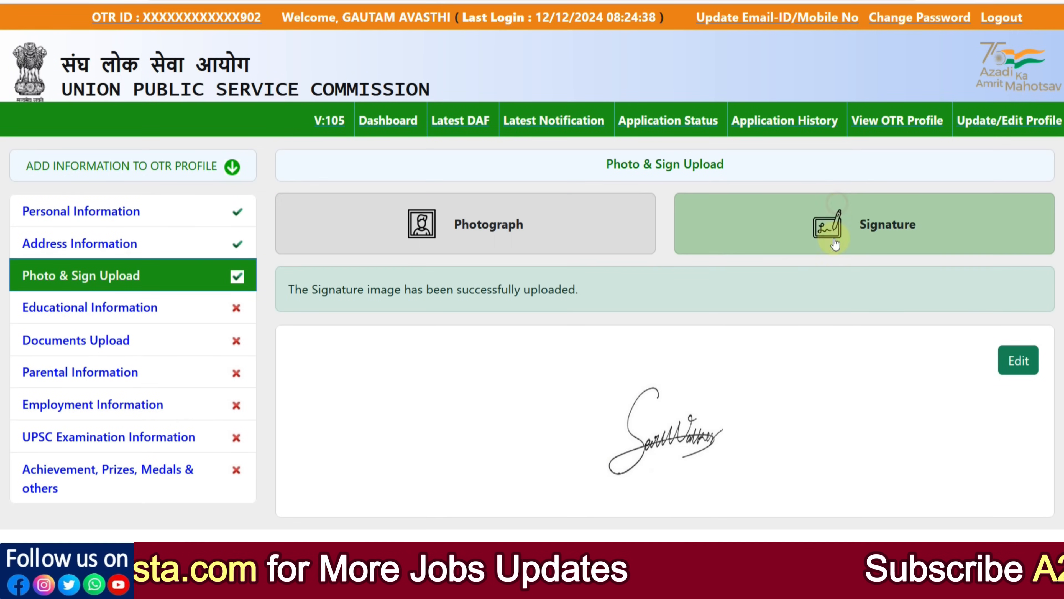
{"action": "left_click", "coordinate": [505, 236]}
{"action": "scroll", "coordinate": [786, 272], "scroll_direction": "down", "scroll_amount": 1}
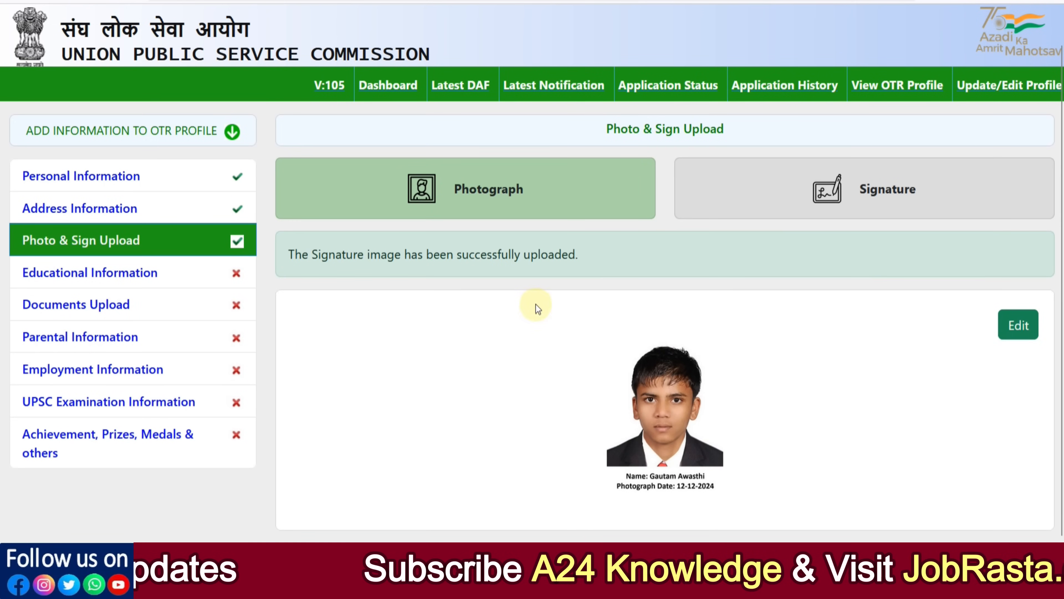
Step: Open Educational Information and enter 1st as the 10th class/division and 80.00 as the percentage of marks
{"action": "left_click", "coordinate": [96, 285]}
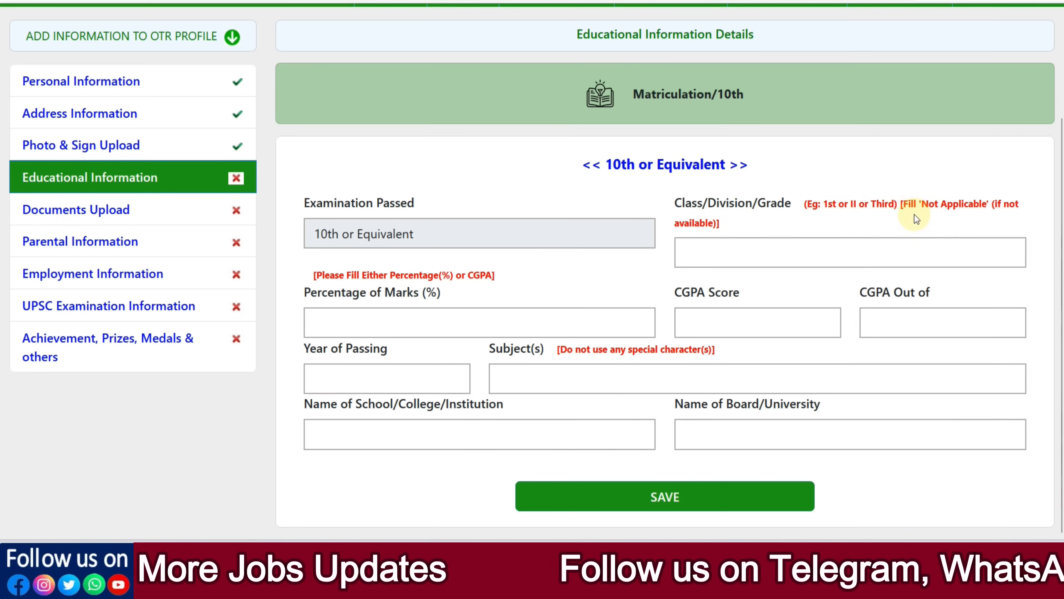
{"action": "left_click", "coordinate": [820, 235]}
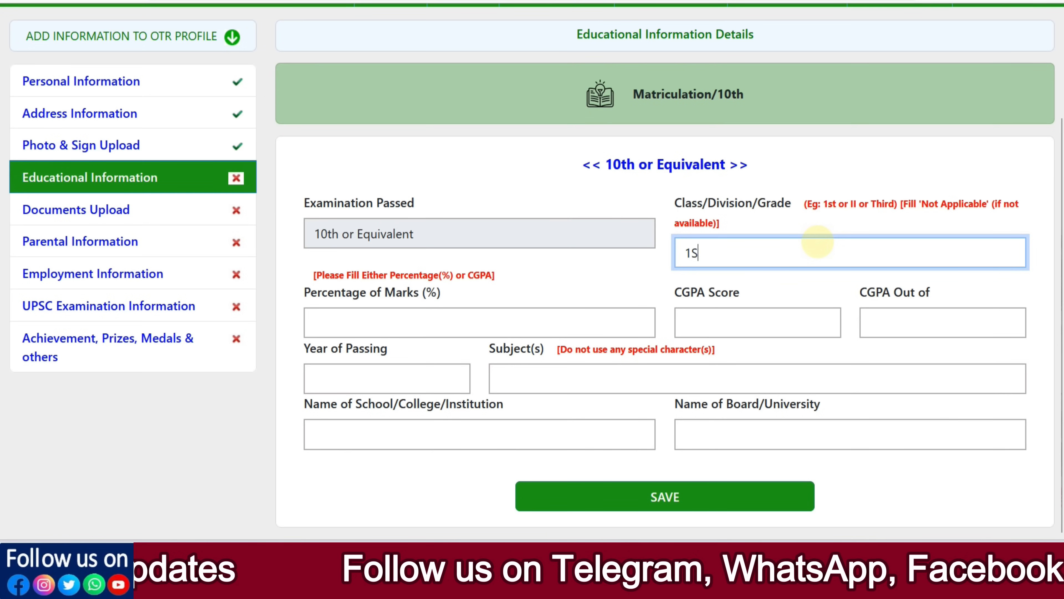
{"action": "type", "text": "1st"}
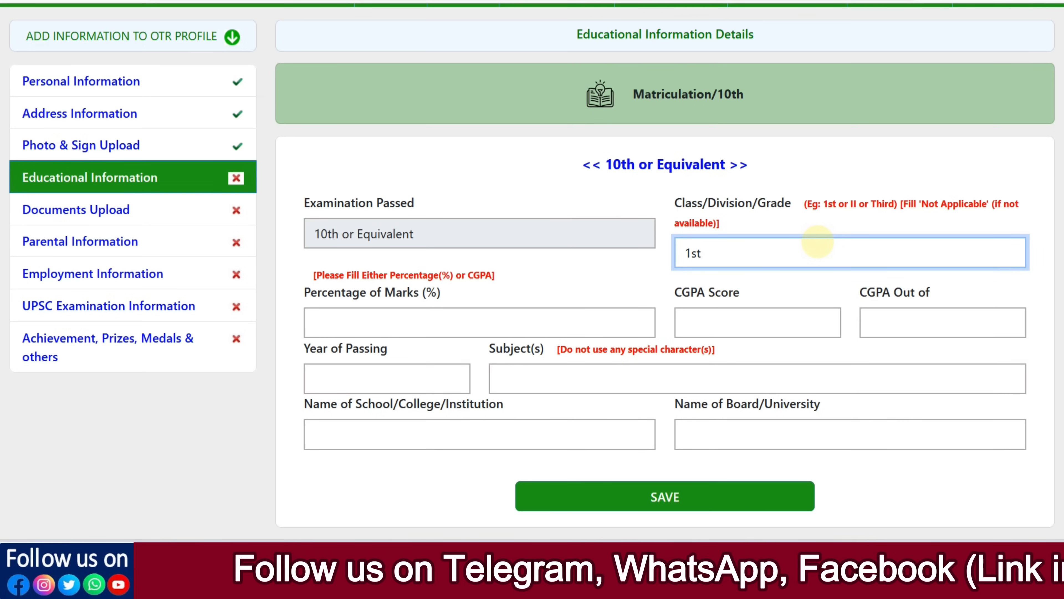
{"action": "left_click", "coordinate": [460, 310]}
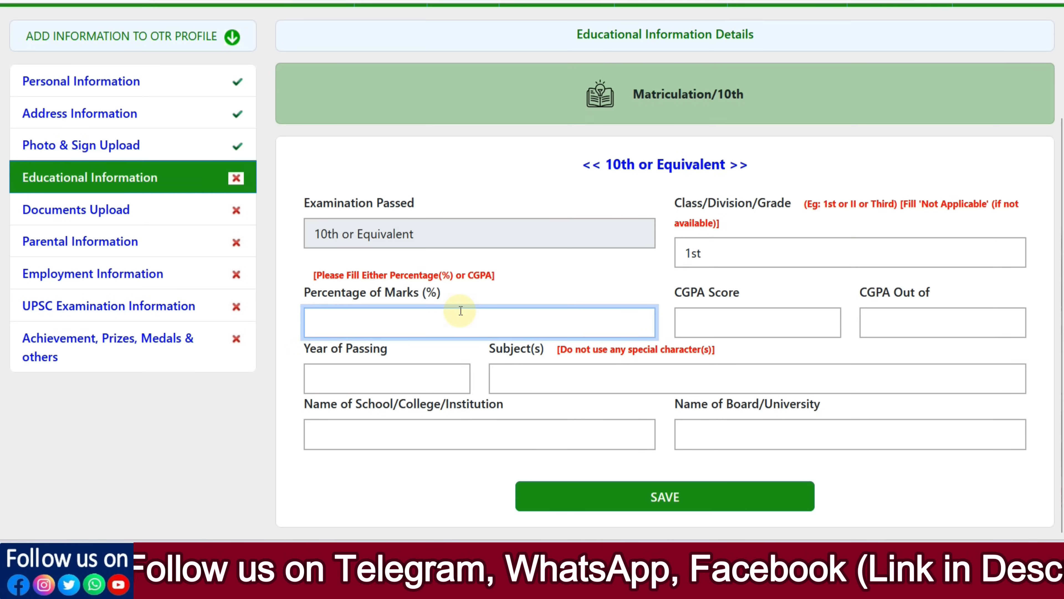
{"action": "type", "text": "80.00"}
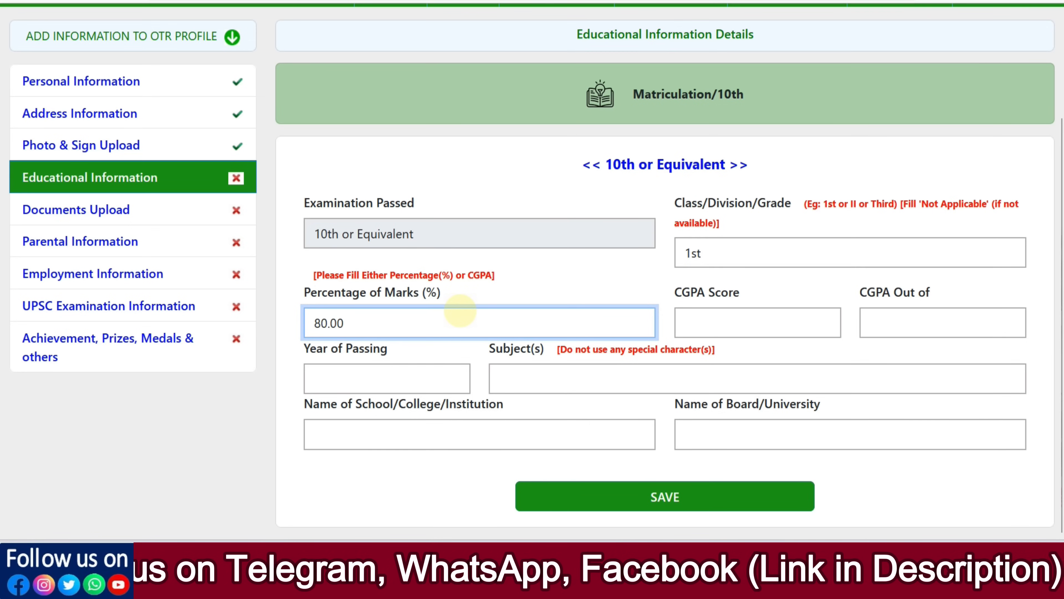
{"action": "left_click", "coordinate": [663, 280]}
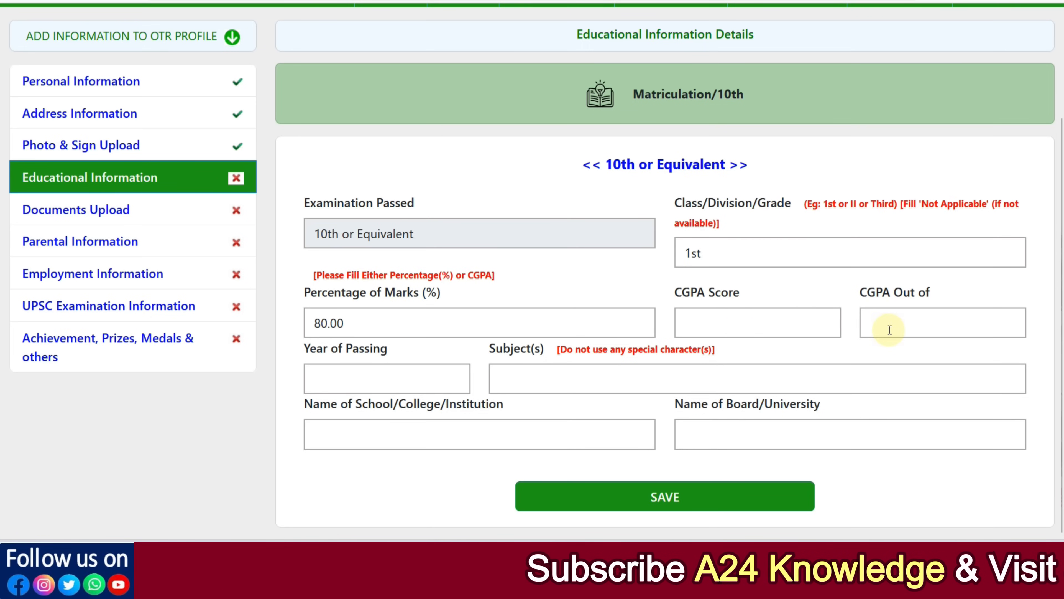
Step: Enter 2019 as the 10th year of passing and HINDI ENGLISH MATH as the subjects
{"action": "left_click", "coordinate": [392, 379]}
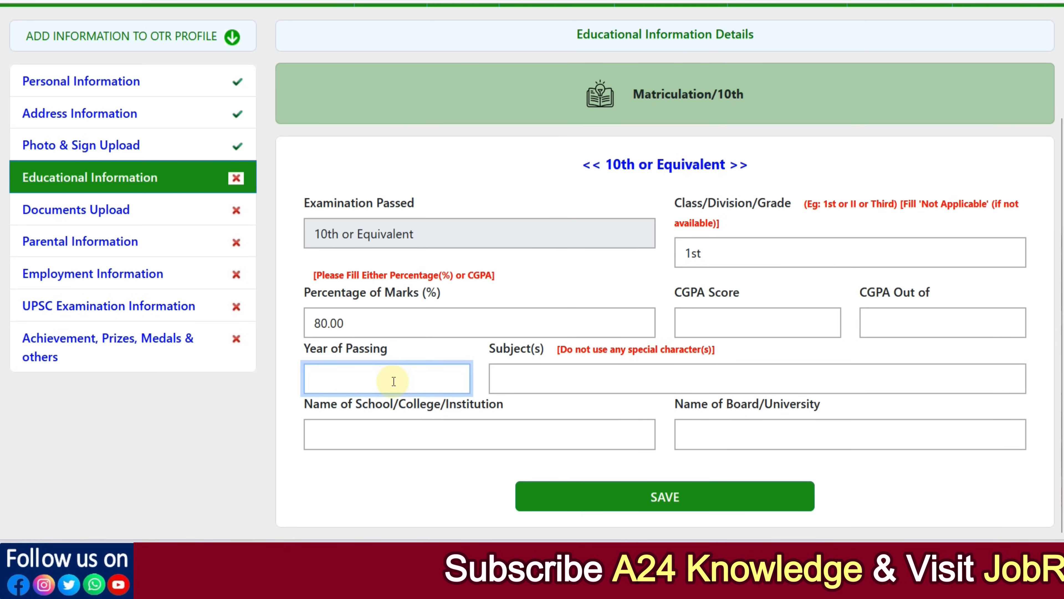
{"action": "type", "text": "201"}
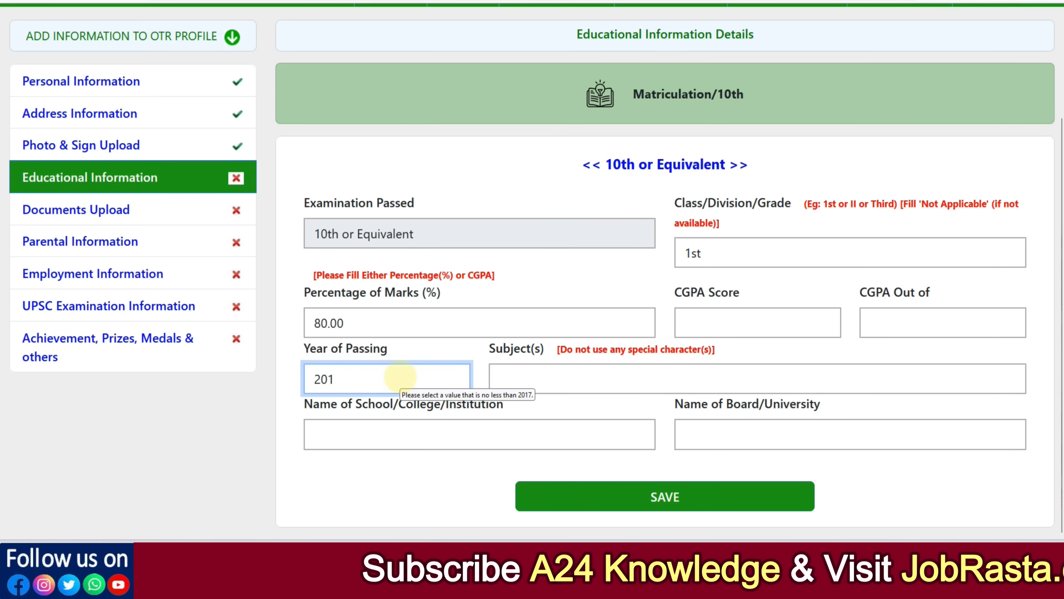
{"action": "type", "text": "9"}
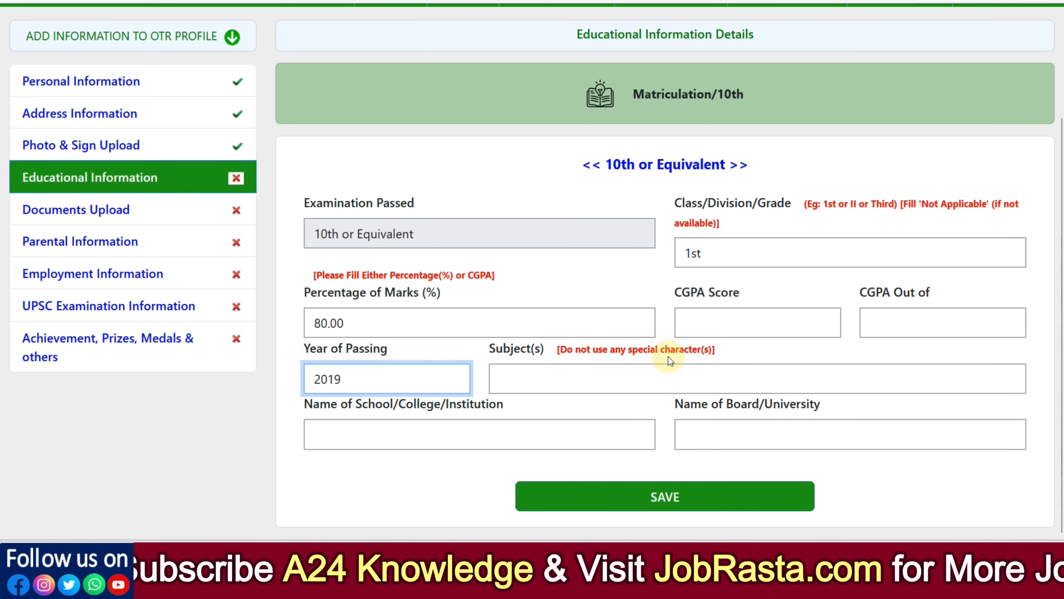
{"action": "left_click", "coordinate": [553, 373]}
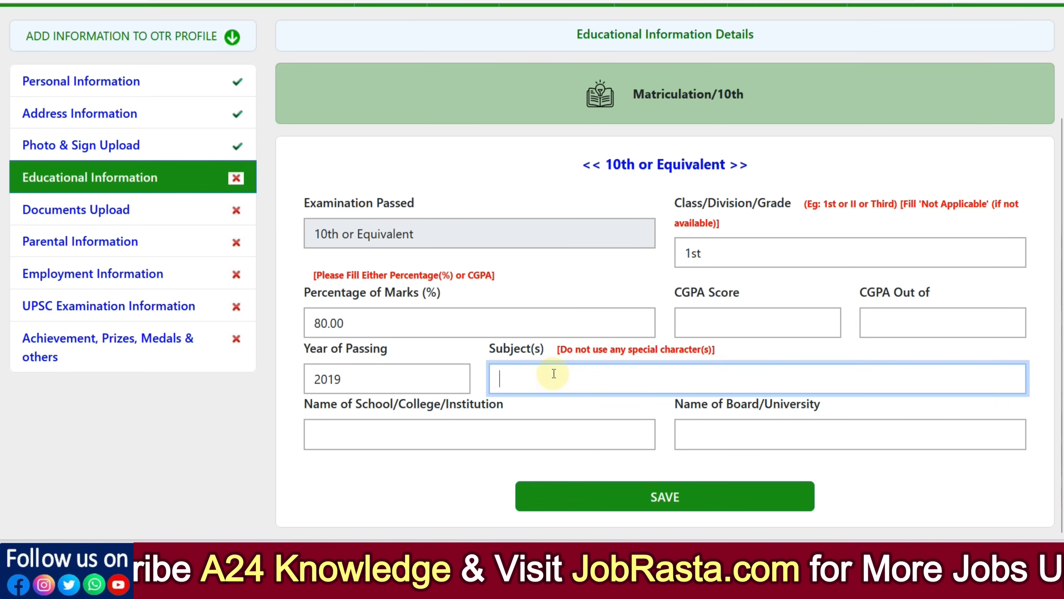
{"action": "type", "text": "HINDI ENGLISH MATH"}
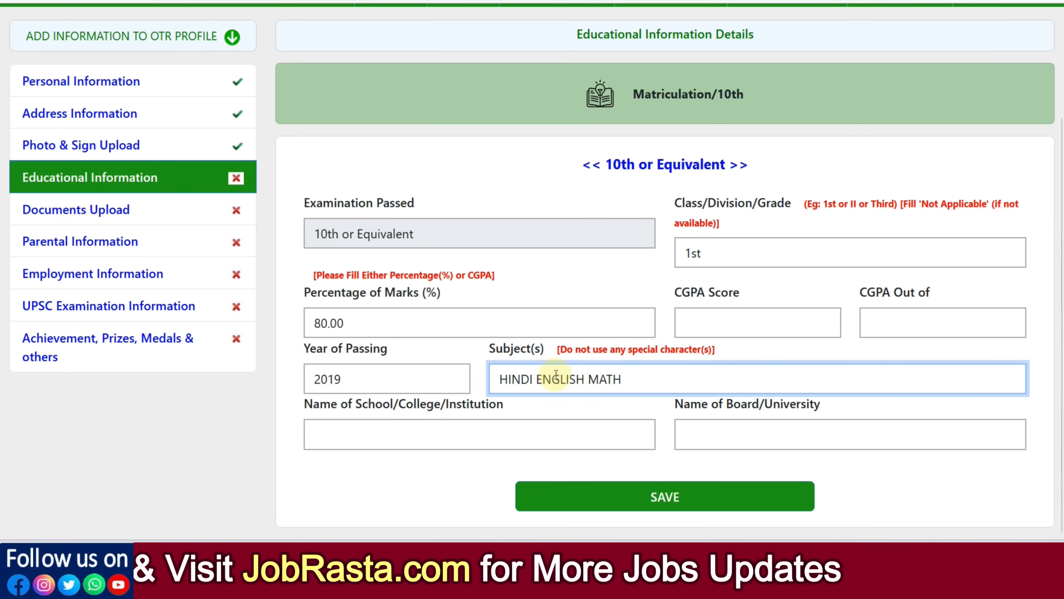
Step: Enter RKS SCHOOL as the 10th school and BSER as the board, and save the 10th details
{"action": "left_click", "coordinate": [420, 432]}
{"action": "type", "text": "R"}
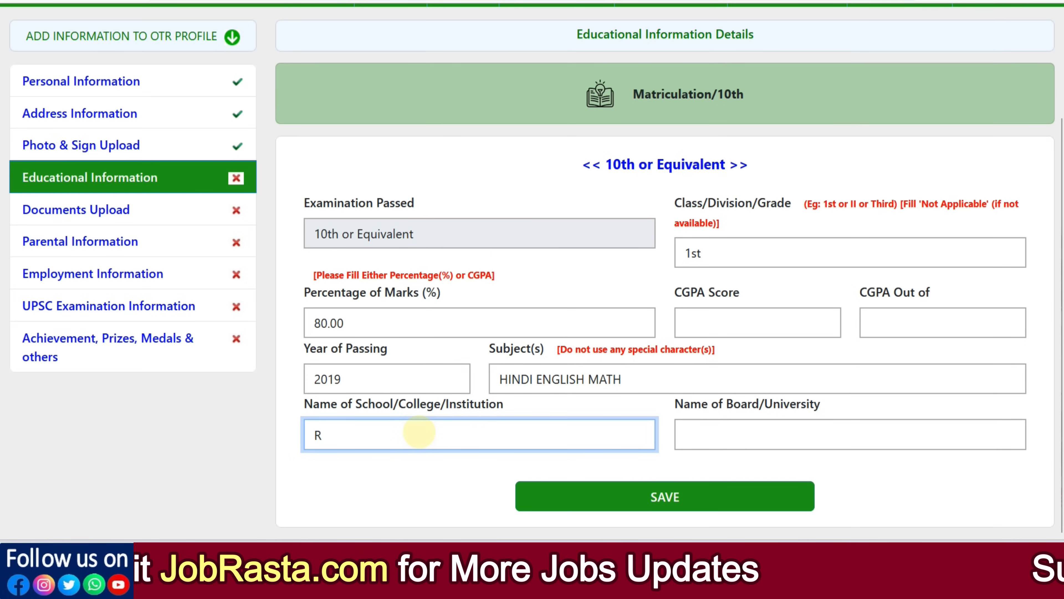
{"action": "type", "text": "KS SCHOOL"}
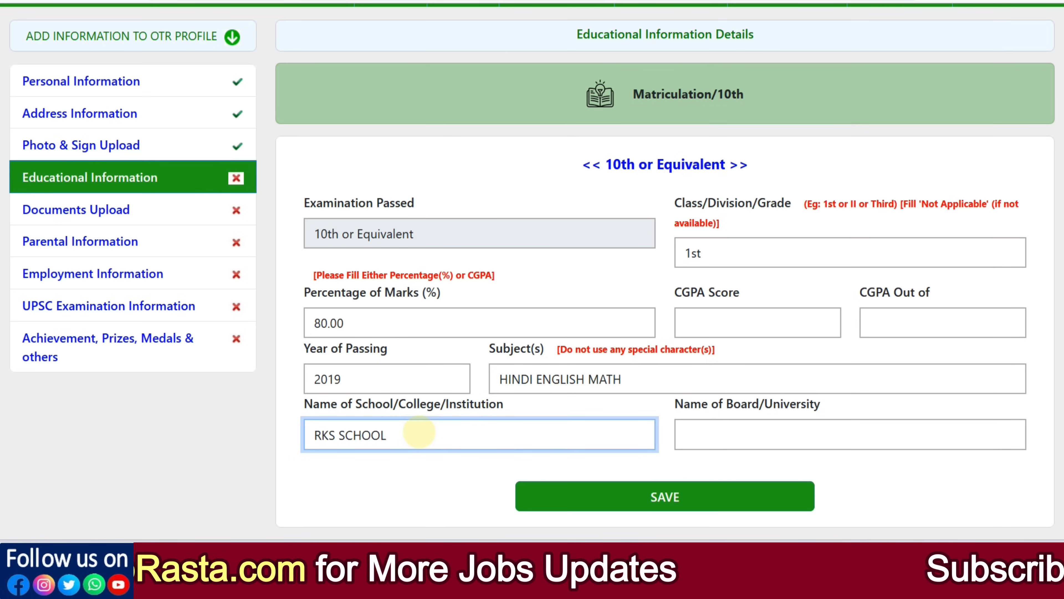
{"action": "key", "text": "Tab"}
{"action": "type", "text": "BSER"}
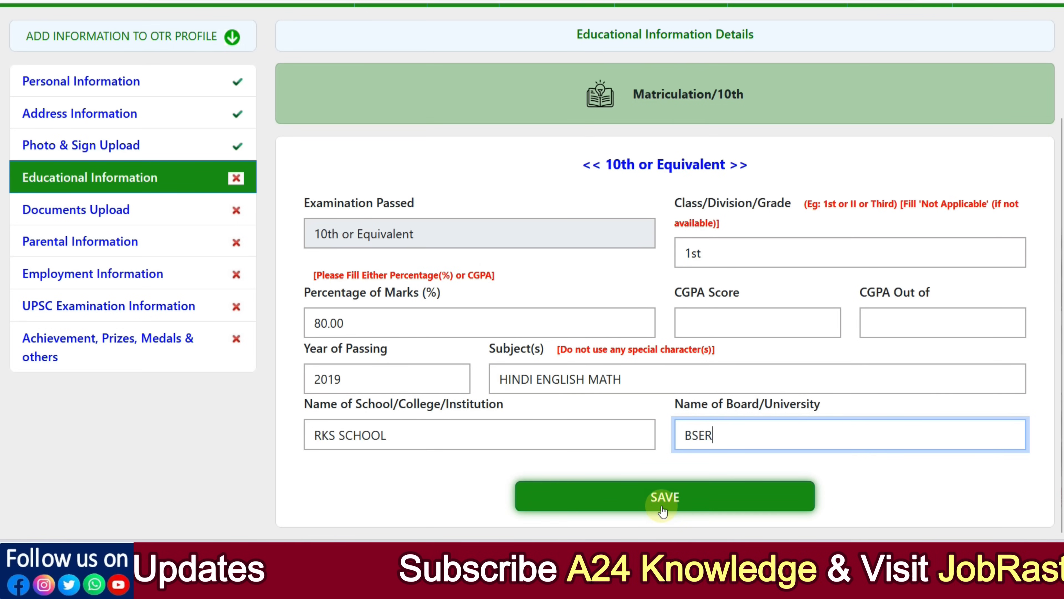
{"action": "left_click", "coordinate": [613, 496]}
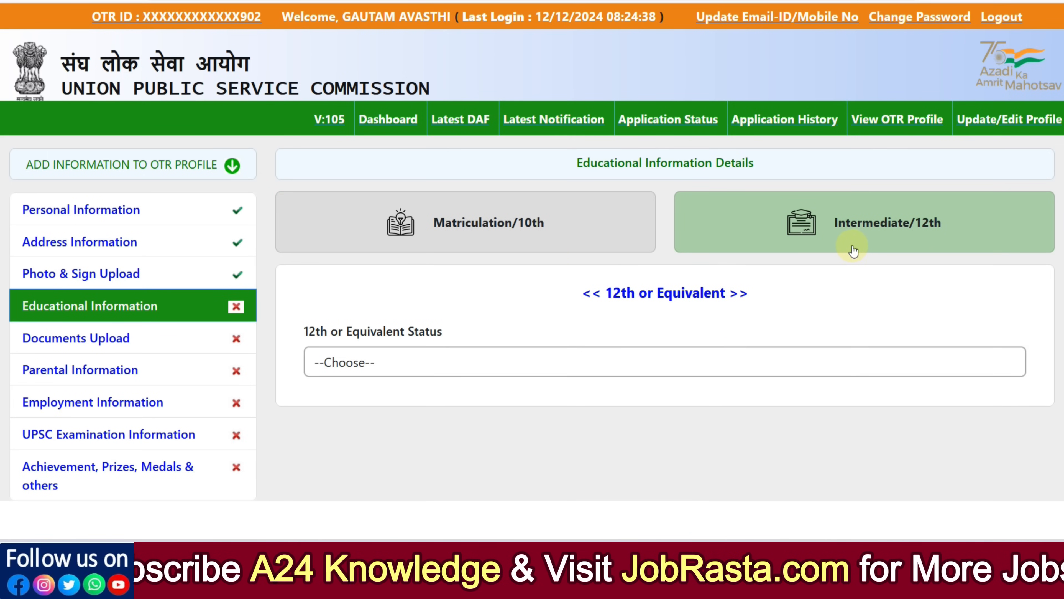
Step: Set the 12th or Equivalent status to Completed so that its detail form opens
{"action": "left_click", "coordinate": [445, 355]}
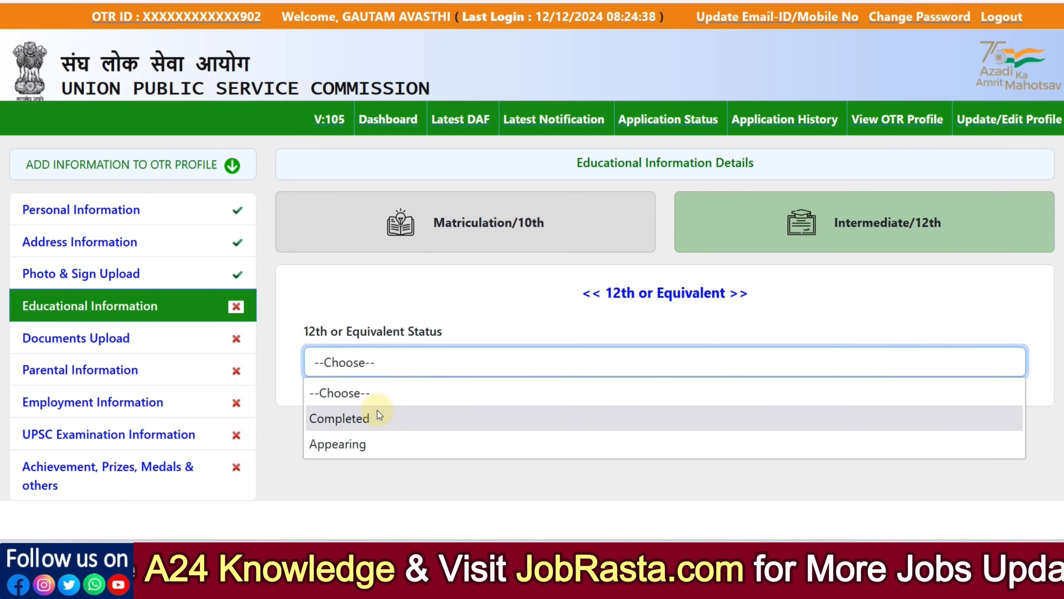
{"action": "left_click", "coordinate": [376, 415]}
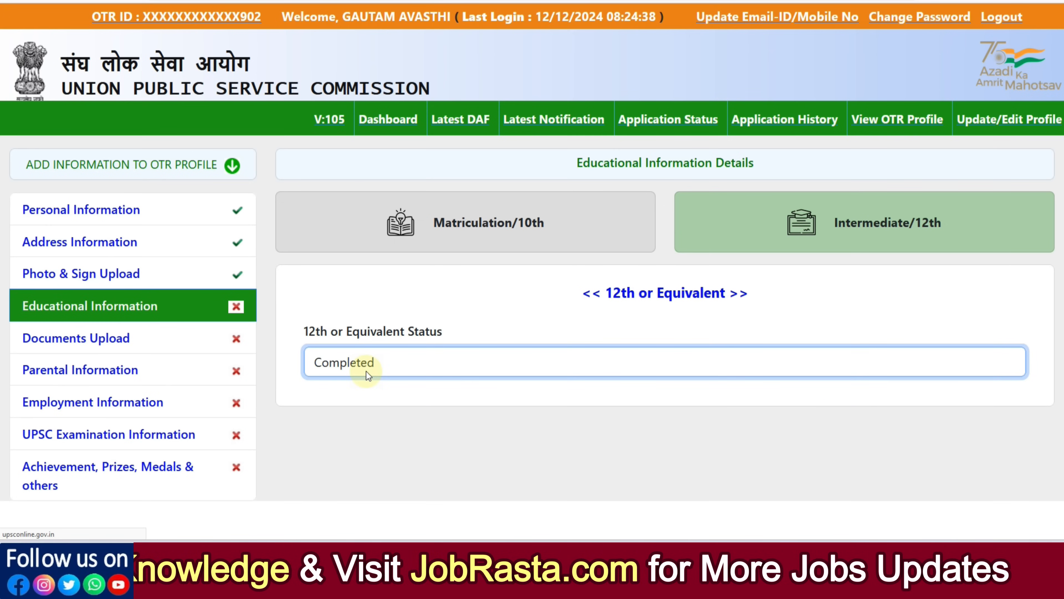
{"action": "left_click", "coordinate": [368, 371]}
{"action": "left_click", "coordinate": [368, 417]}
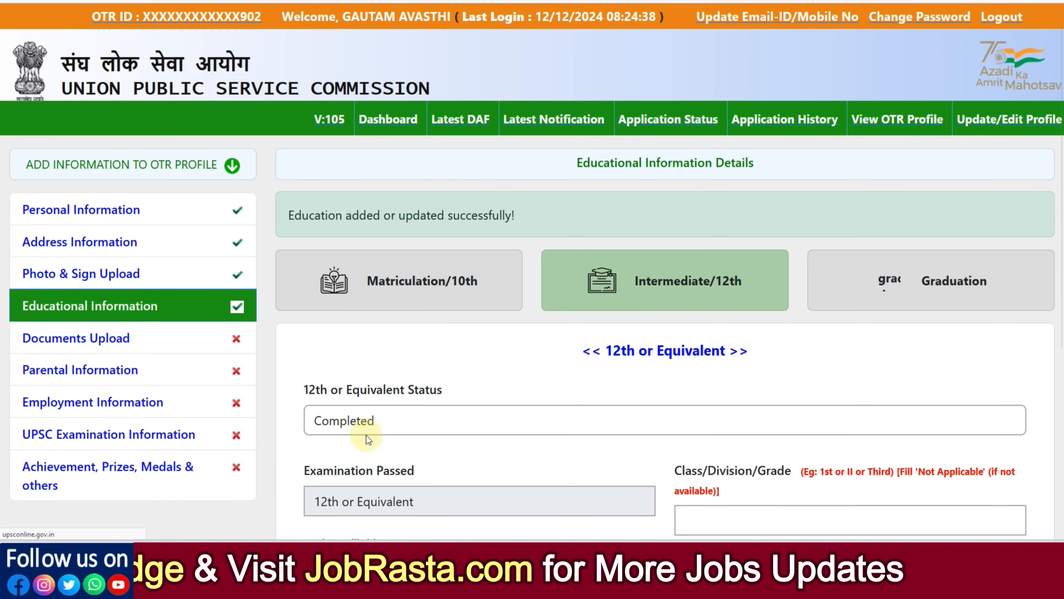
Step: Change the 12th or Equivalent status to Appearing
{"action": "scroll", "coordinate": [458, 361], "scroll_direction": "down", "scroll_amount": 4}
{"action": "left_click", "coordinate": [379, 251]}
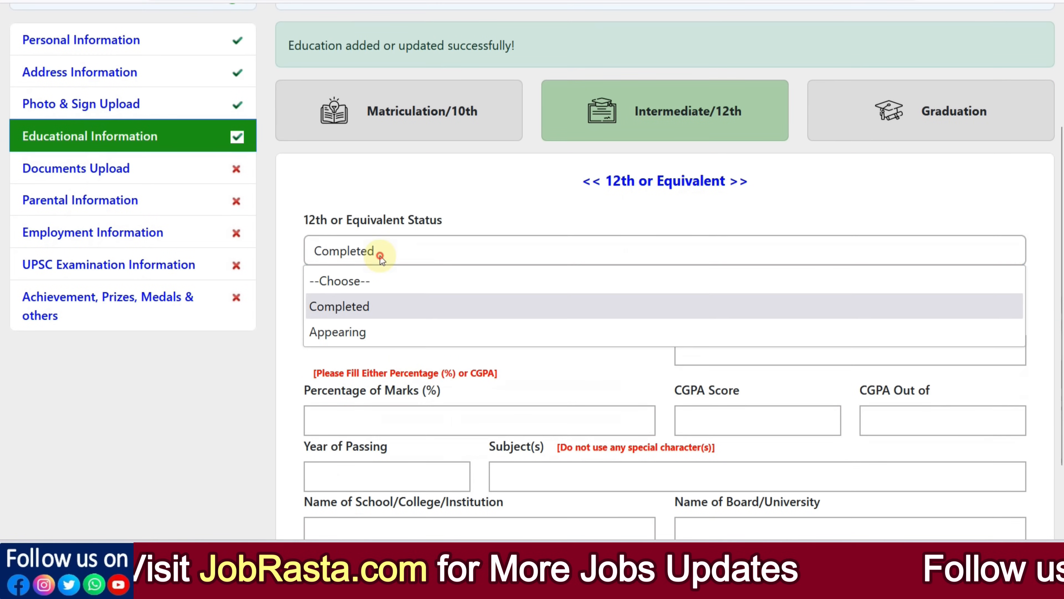
{"action": "left_click", "coordinate": [358, 335]}
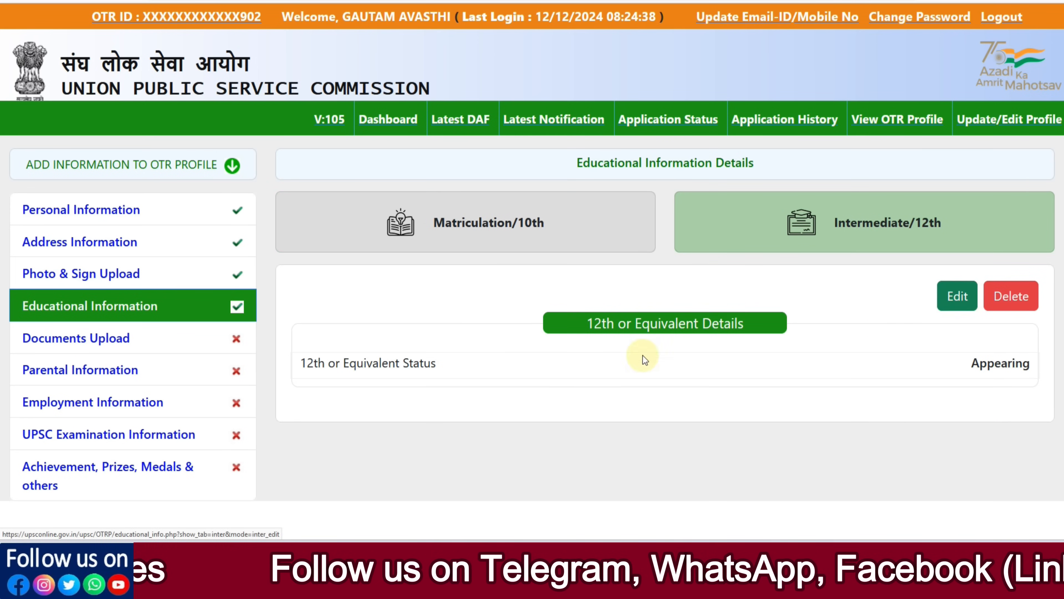
Step: Switch the 12th or Equivalent status back to Completed and bring up its exam detail fields
{"action": "left_click", "coordinate": [402, 363]}
{"action": "left_click", "coordinate": [369, 417]}
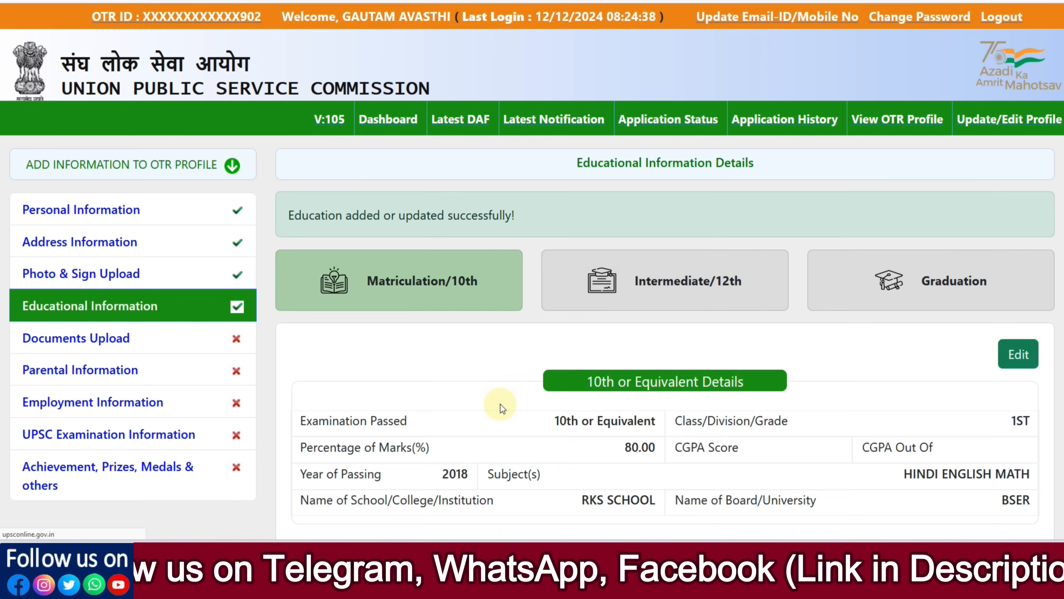
{"action": "scroll", "coordinate": [524, 396], "scroll_direction": "down", "scroll_amount": 5}
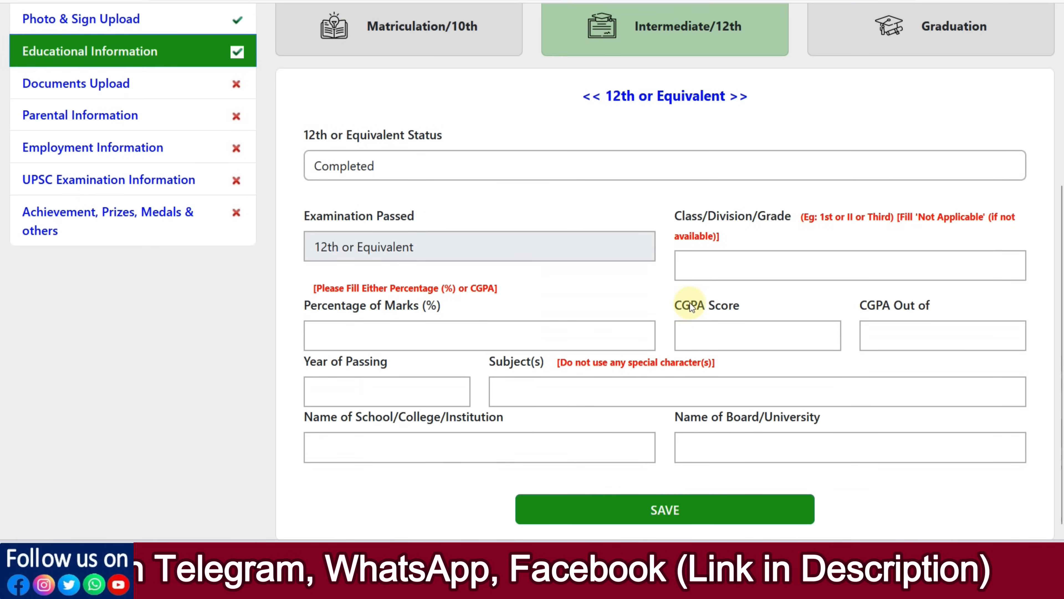
Step: Set the 12th or Equivalent class/division/grade to 1st and the percentage of marks to 80.00
{"action": "left_click", "coordinate": [708, 274]}
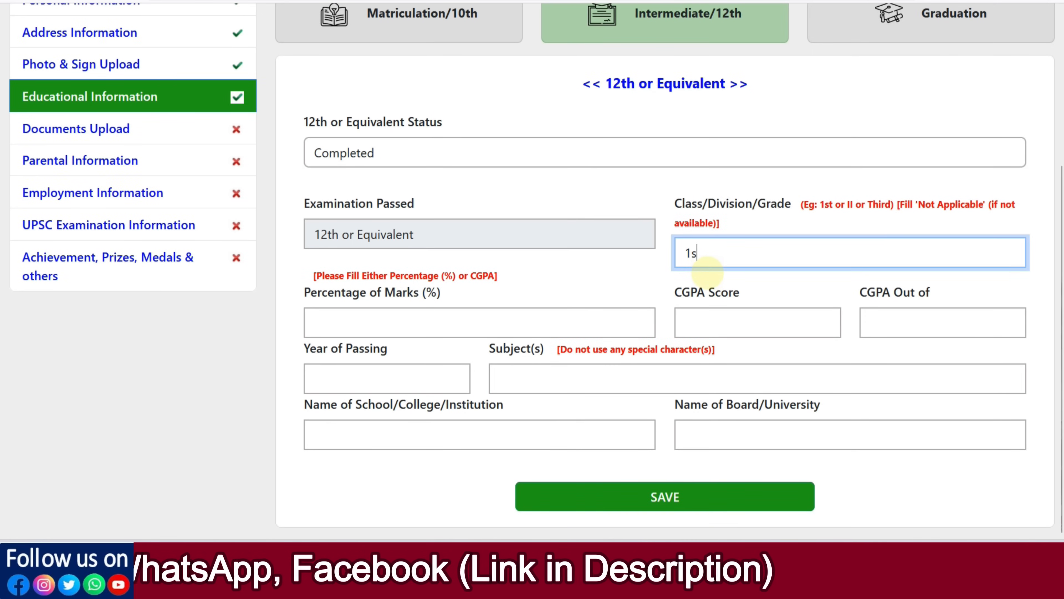
{"action": "type", "text": "1st"}
{"action": "left_click", "coordinate": [452, 322]}
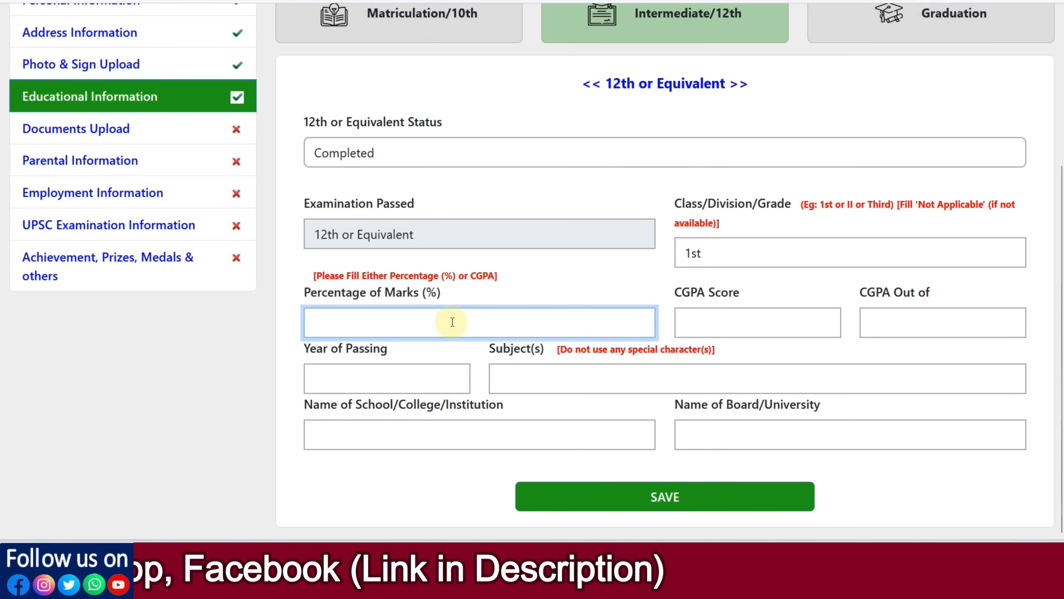
{"action": "type", "text": "80.00"}
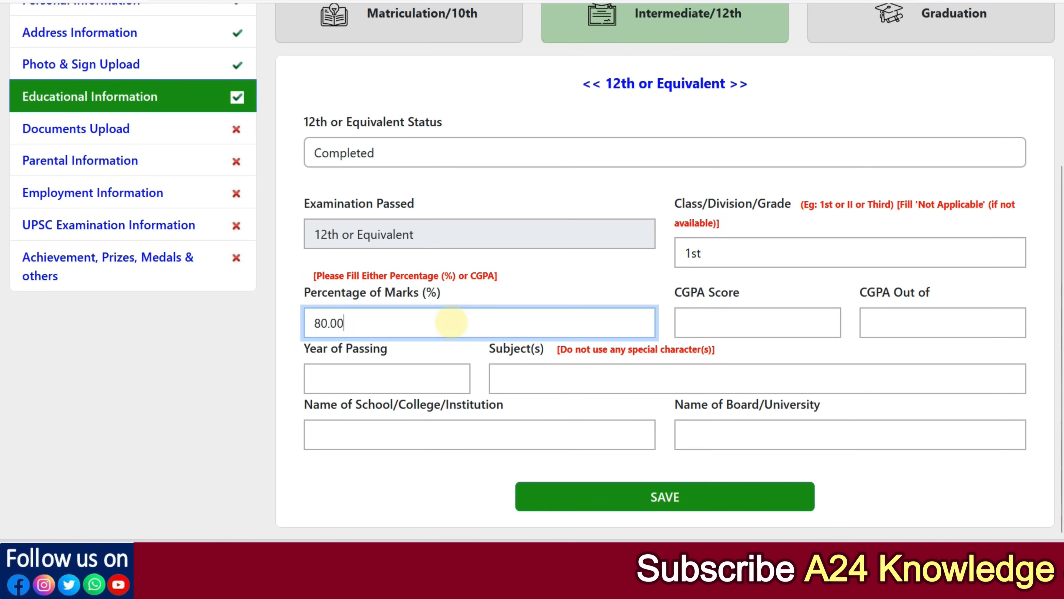
Step: Enter 2020 as the 12th year of passing and MATH PHYSICS as the subjects
{"action": "left_click", "coordinate": [403, 378]}
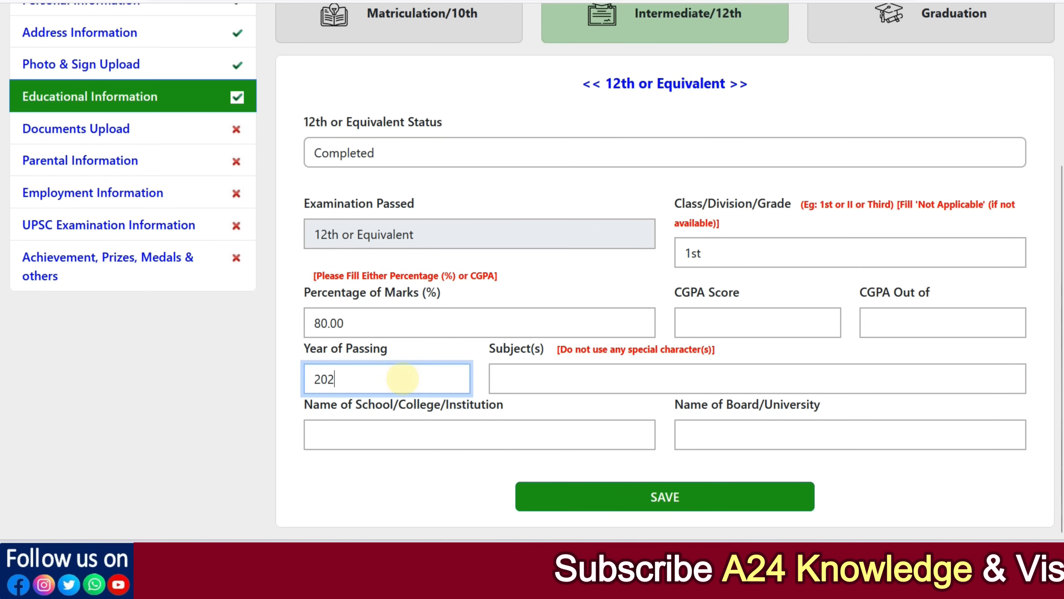
{"action": "key", "text": "Tab"}
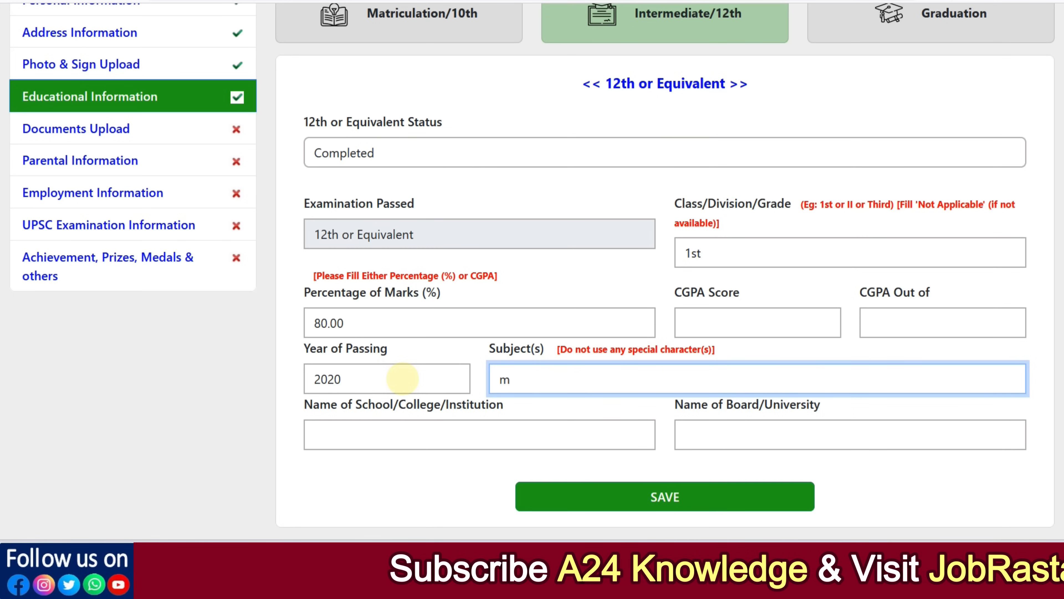
{"action": "key", "text": "BackSpace"}
{"action": "type", "text": "MATH"}
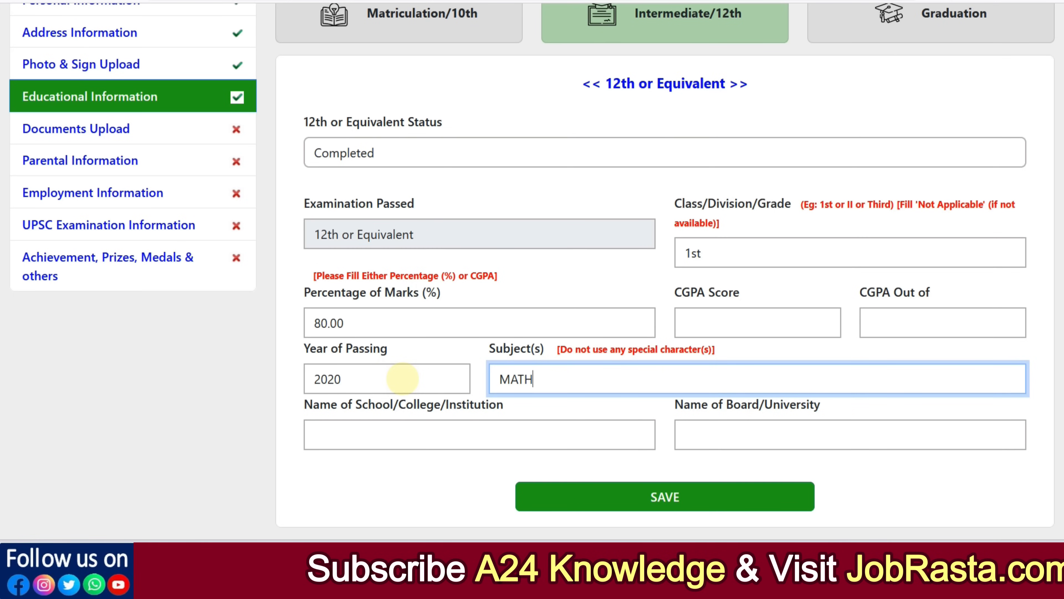
{"action": "type", "text": " PHYSICS"}
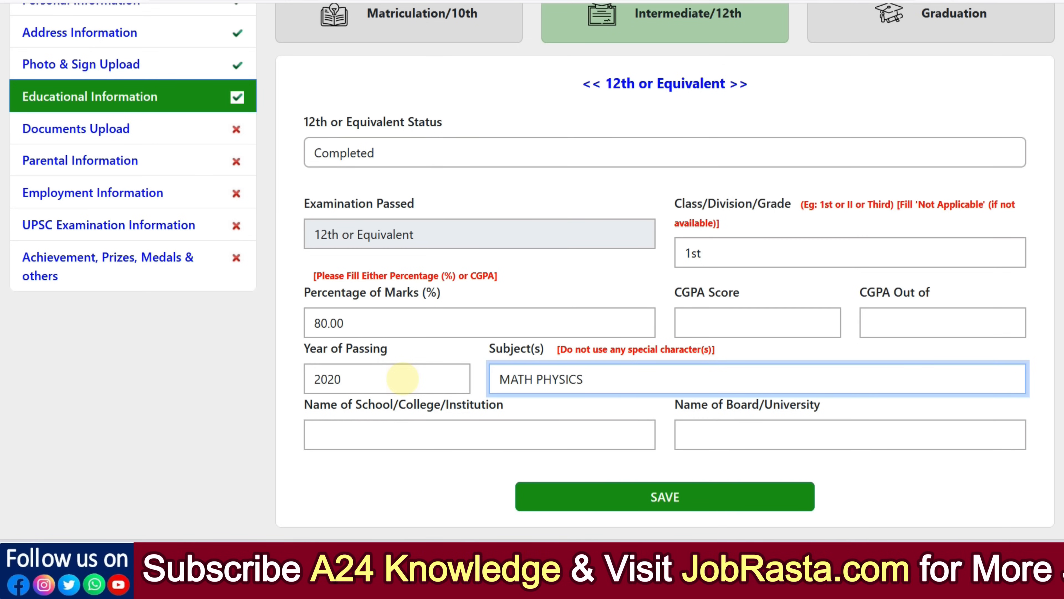
Step: Enter RKS SCHOOL as the 12th school and BSER as the board, and save the 12th details
{"action": "left_click", "coordinate": [365, 439]}
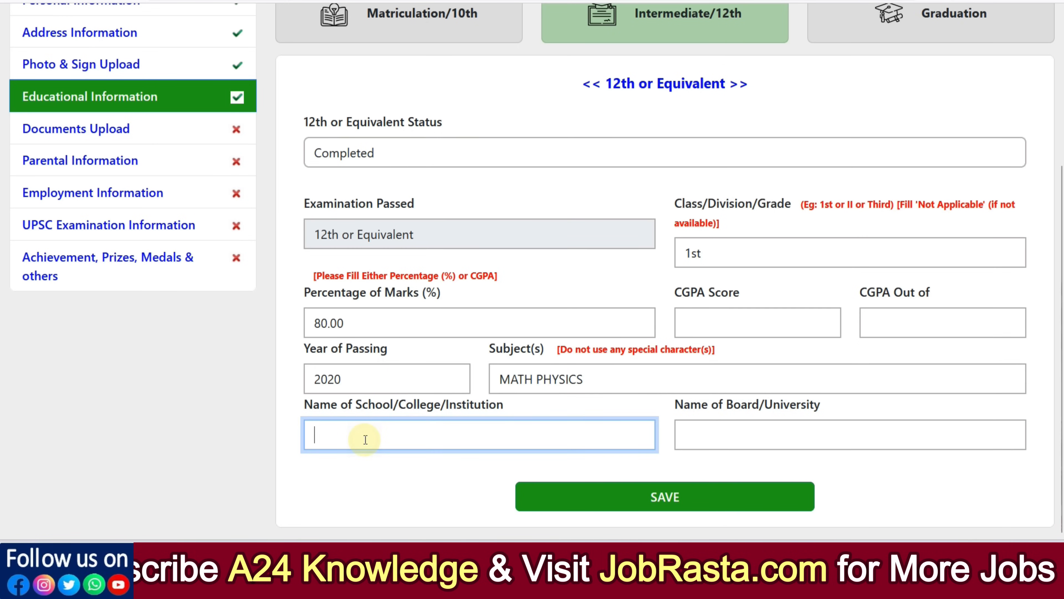
{"action": "type", "text": "RKS SCHOOL"}
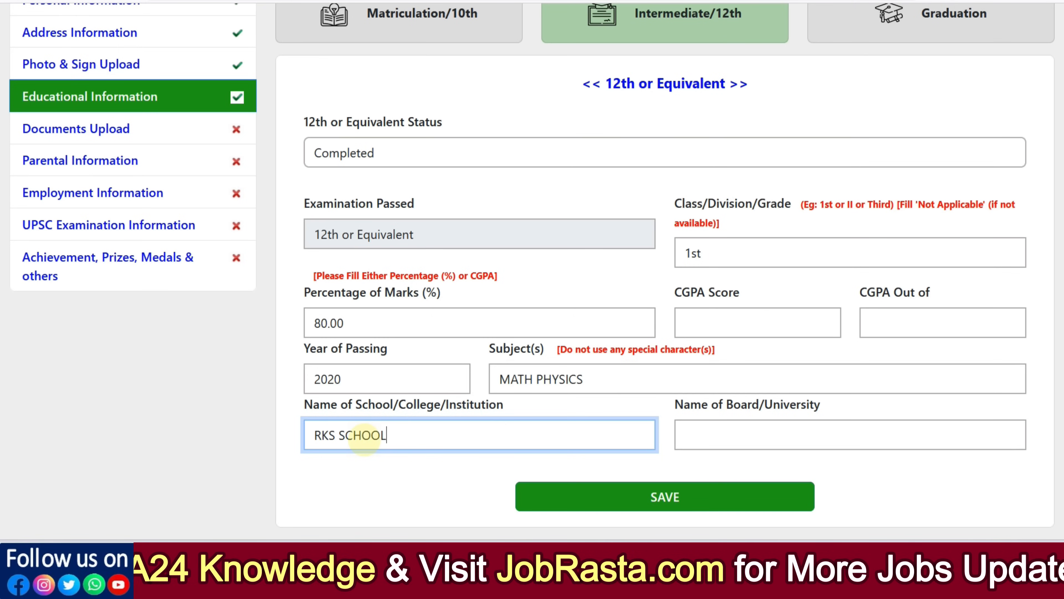
{"action": "key", "text": "Tab"}
{"action": "type", "text": "BSER"}
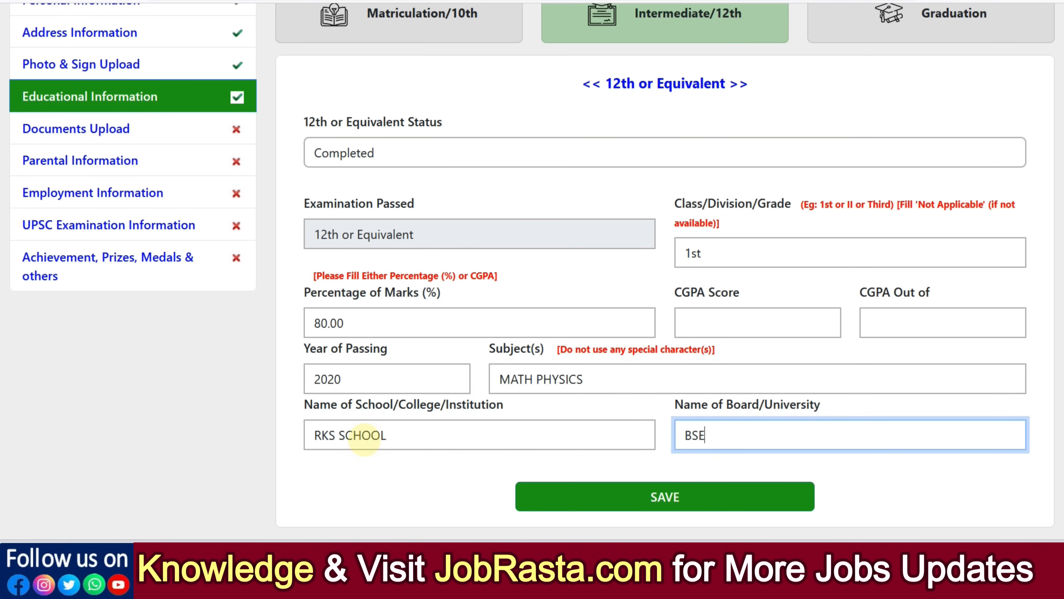
{"action": "left_click", "coordinate": [633, 502]}
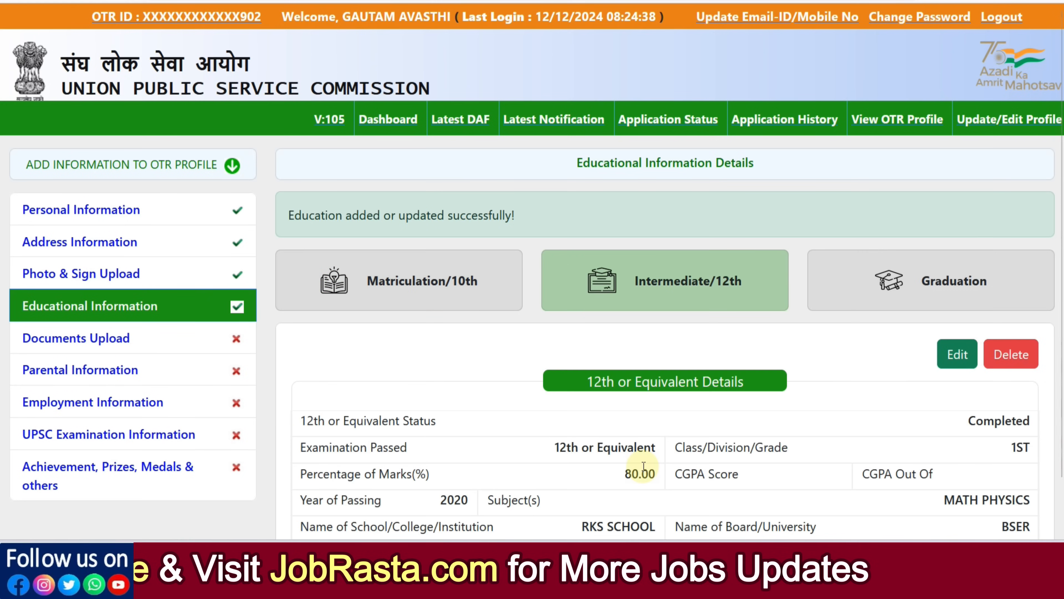
{"action": "scroll", "coordinate": [583, 374], "scroll_direction": "down", "scroll_amount": 1}
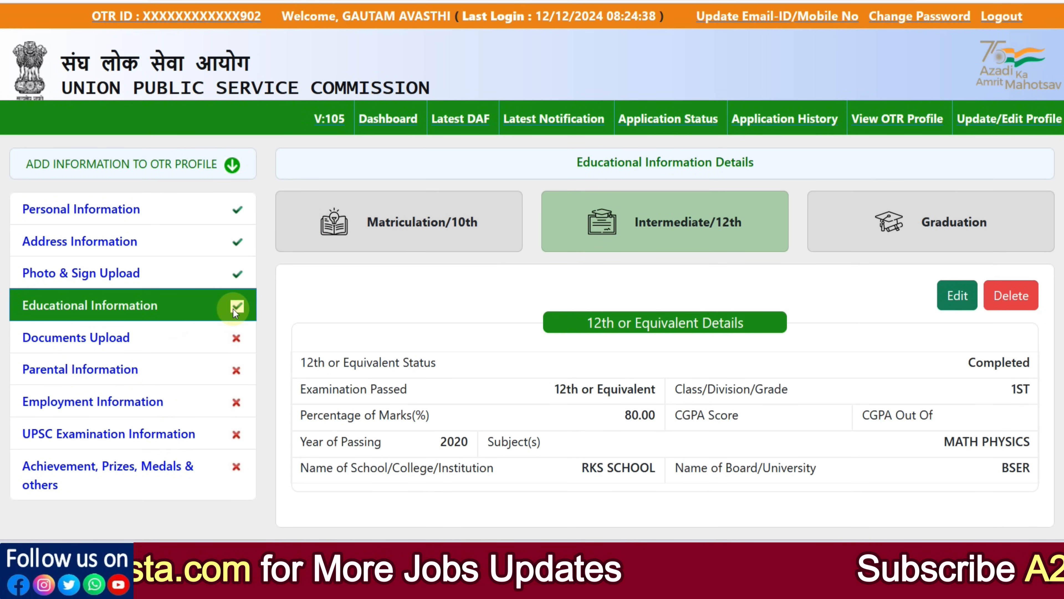
Step: Open the Graduation details and set the graduation status to Completed
{"action": "left_click", "coordinate": [884, 237]}
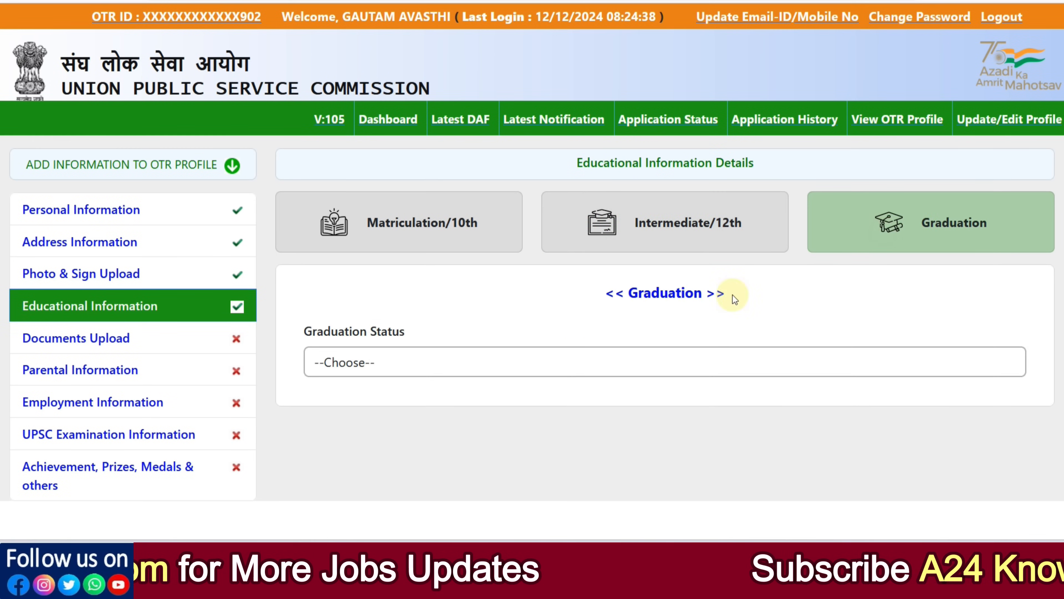
{"action": "left_click", "coordinate": [385, 361]}
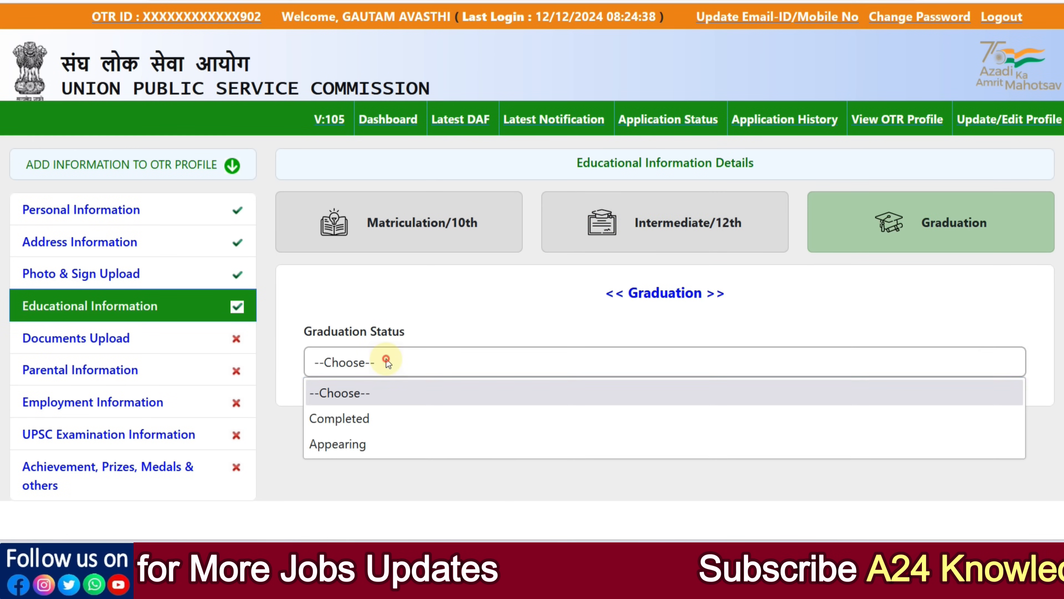
{"action": "left_click", "coordinate": [376, 420]}
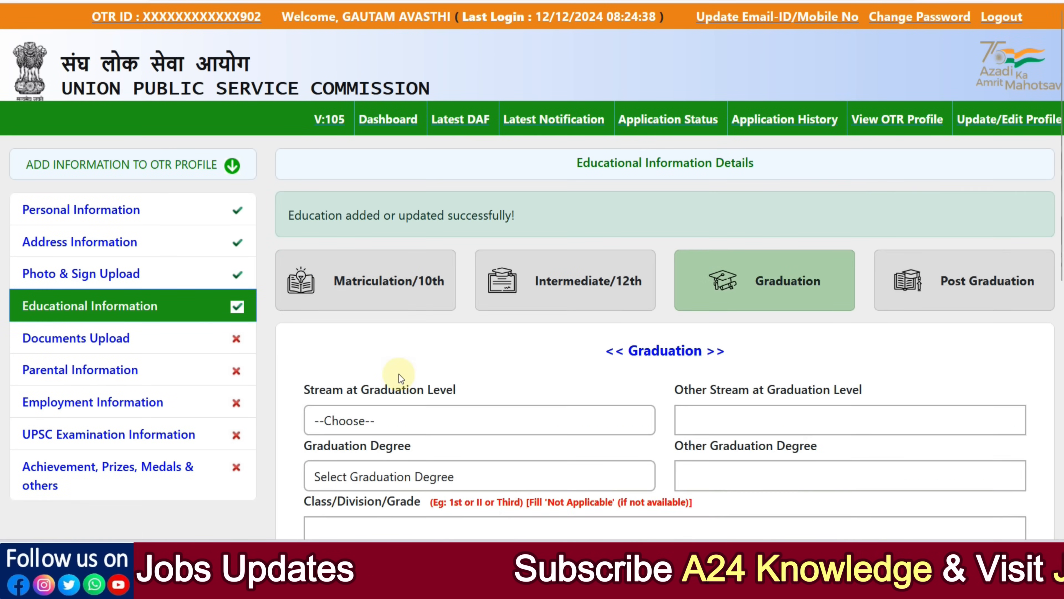
Step: Choose Engineering as the stream at graduation level
{"action": "scroll", "coordinate": [383, 354], "scroll_direction": "down", "scroll_amount": 4}
{"action": "left_click", "coordinate": [385, 165]}
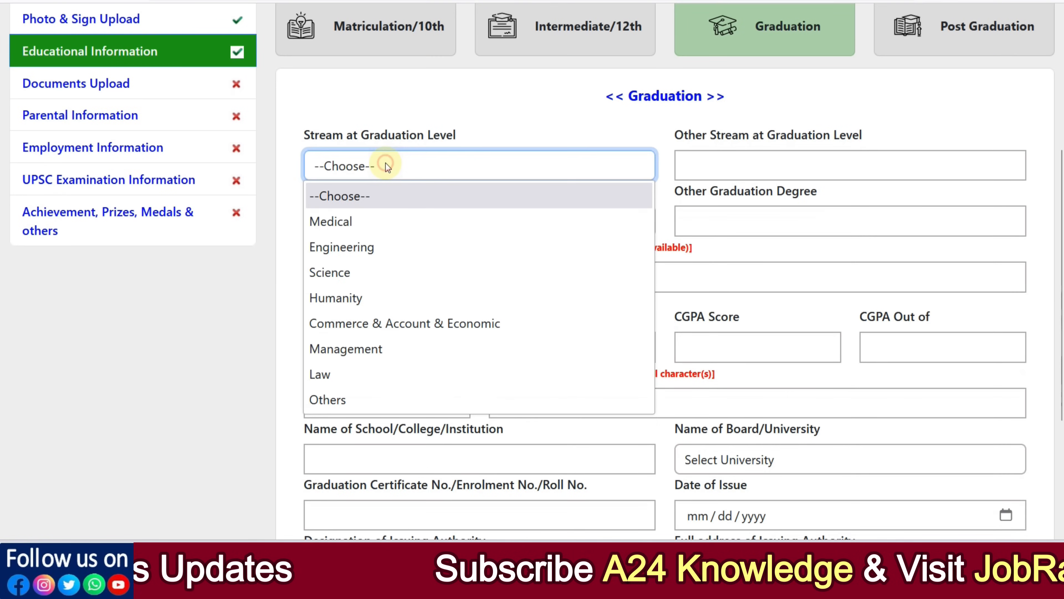
{"action": "left_click", "coordinate": [363, 247]}
{"action": "scroll", "coordinate": [439, 247], "scroll_direction": "down", "scroll_amount": 1}
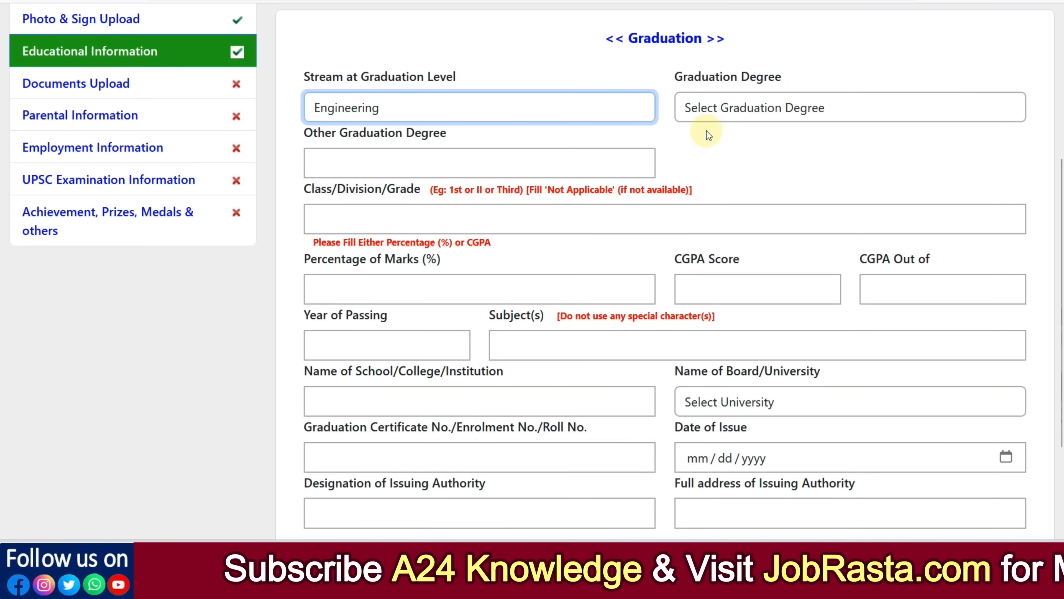
Step: Select B. TECH. as the graduation degree and enter 1st as the class/division/grade
{"action": "left_click", "coordinate": [711, 108]}
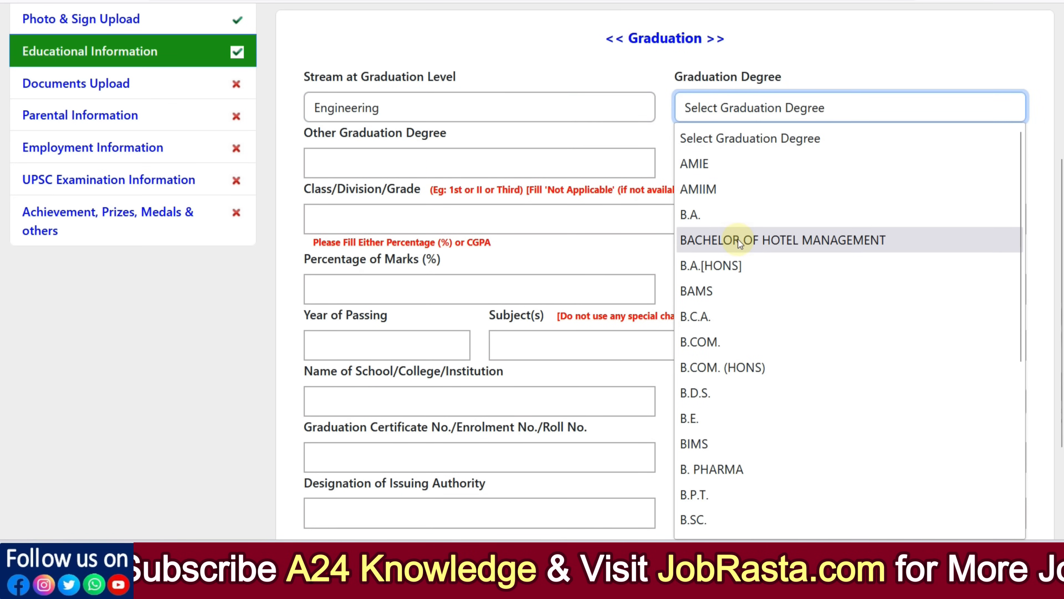
{"action": "scroll", "coordinate": [739, 257], "scroll_direction": "down", "scroll_amount": 2}
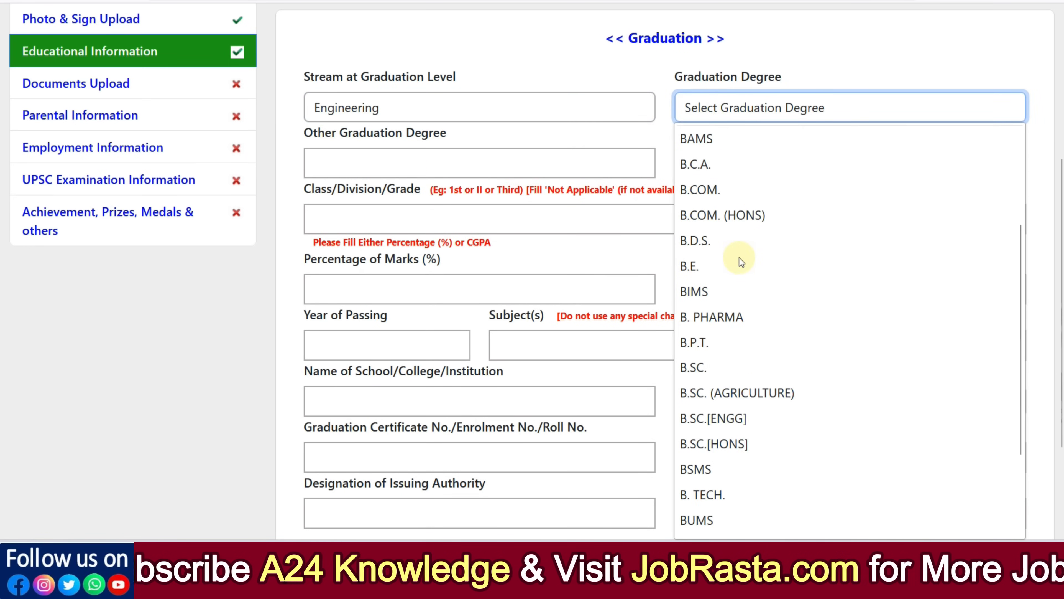
{"action": "left_click", "coordinate": [708, 489]}
{"action": "scroll", "coordinate": [492, 231], "scroll_direction": "up", "scroll_amount": 2}
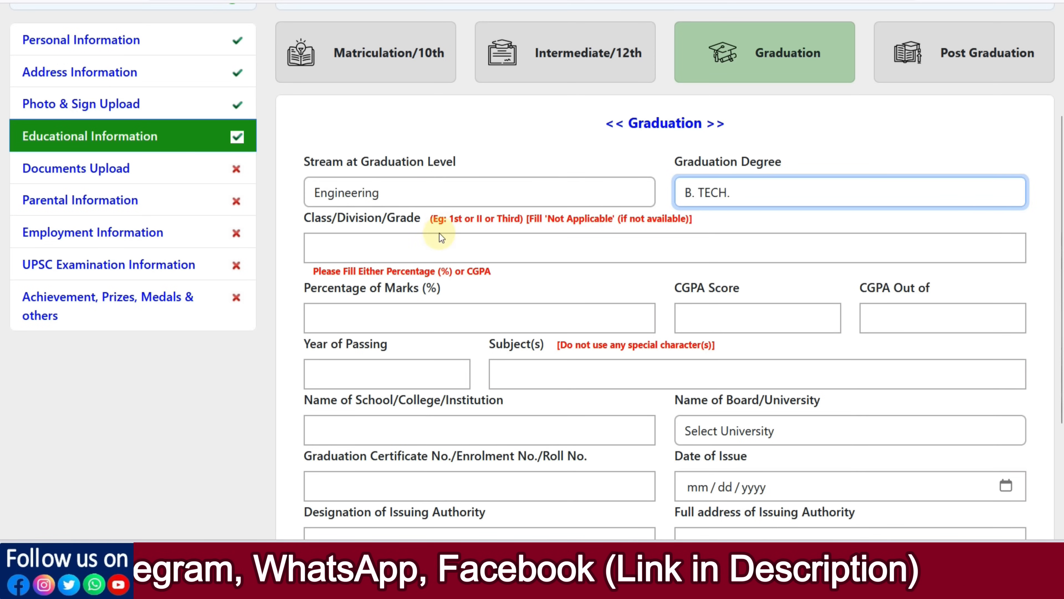
{"action": "left_click", "coordinate": [436, 241]}
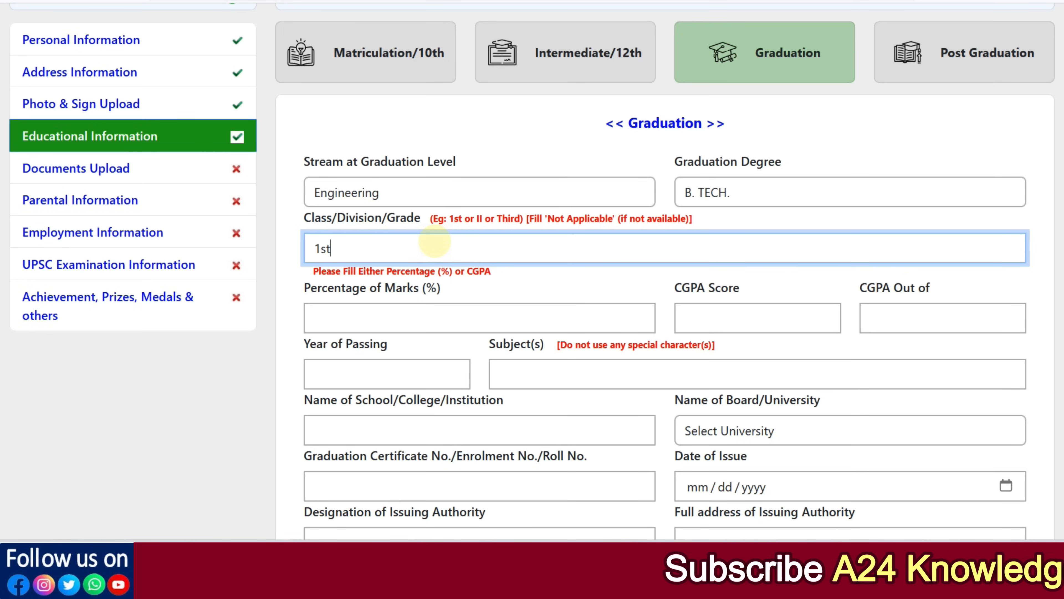
Step: Examine the remaining graduation fields: institution name, the university list, date of issue, and the issuing authority's designation and full address
{"action": "scroll", "coordinate": [434, 309], "scroll_direction": "down", "scroll_amount": 4}
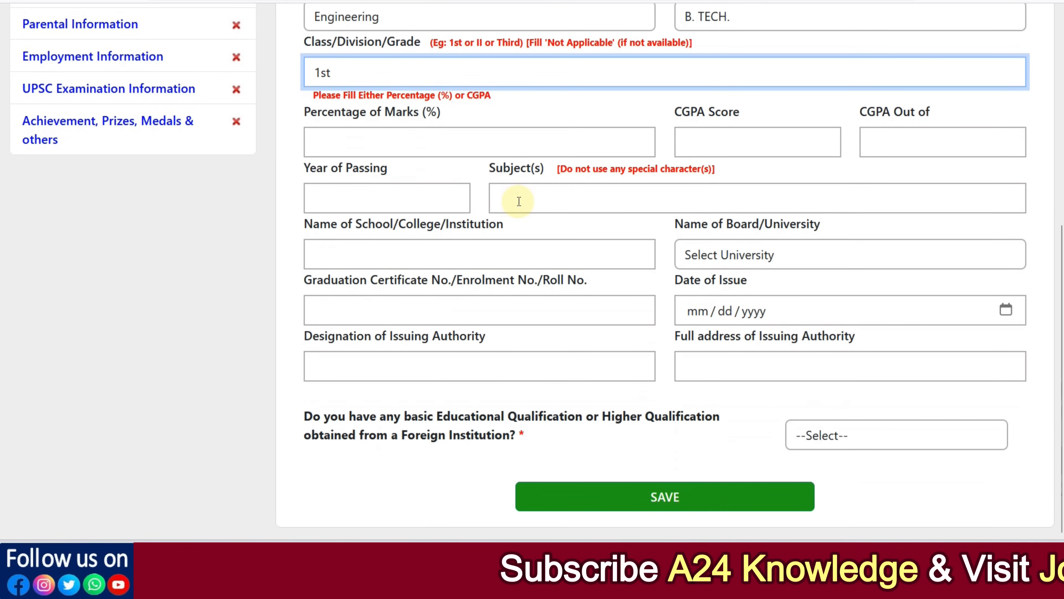
{"action": "left_click", "coordinate": [402, 255]}
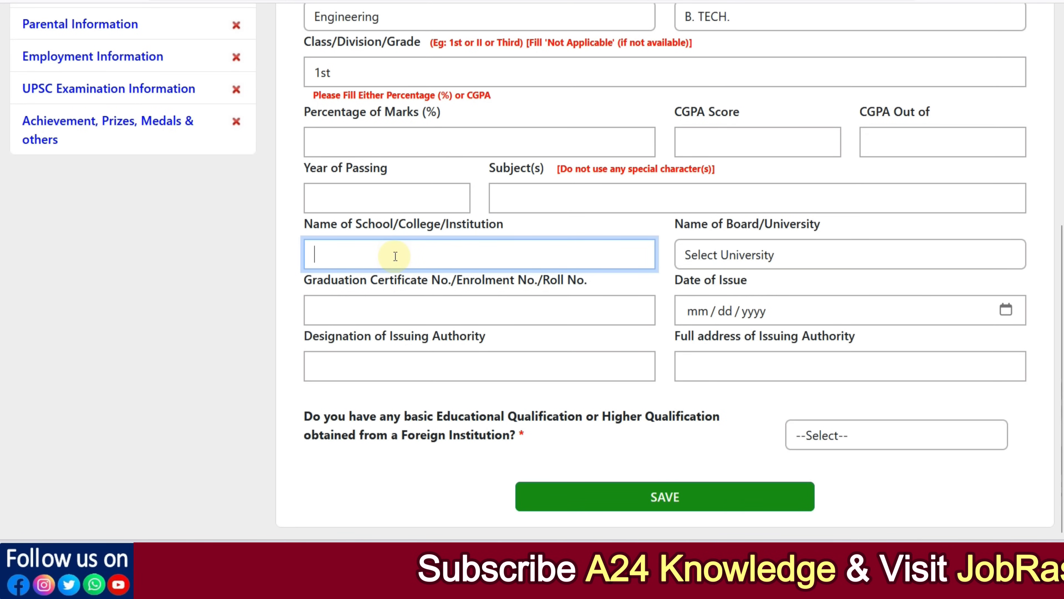
{"action": "left_click", "coordinate": [686, 255]}
{"action": "scroll", "coordinate": [712, 331], "scroll_direction": "down", "scroll_amount": 5}
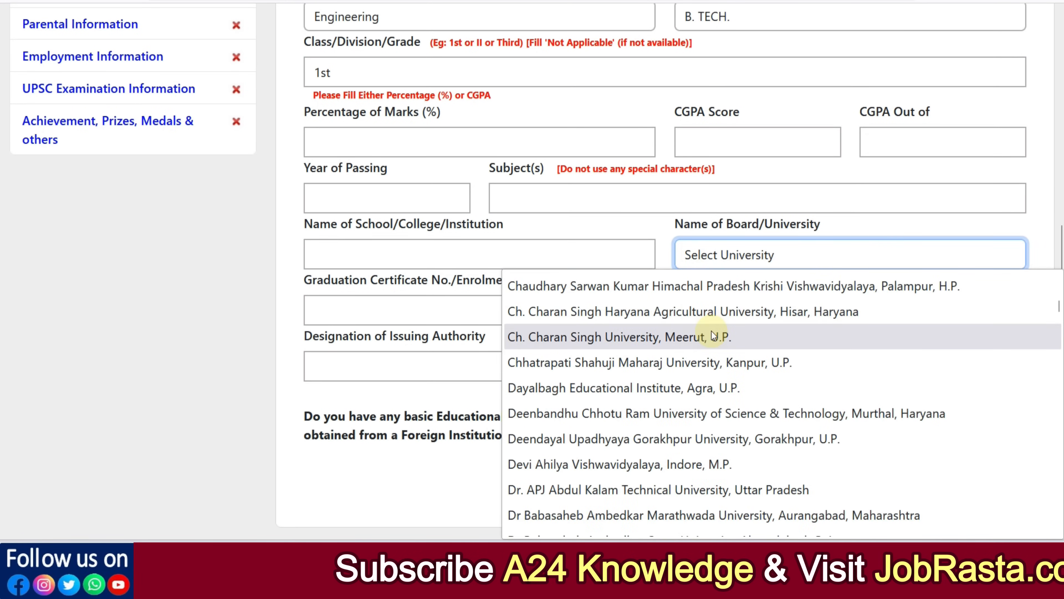
{"action": "scroll", "coordinate": [712, 331], "scroll_direction": "down", "scroll_amount": 20}
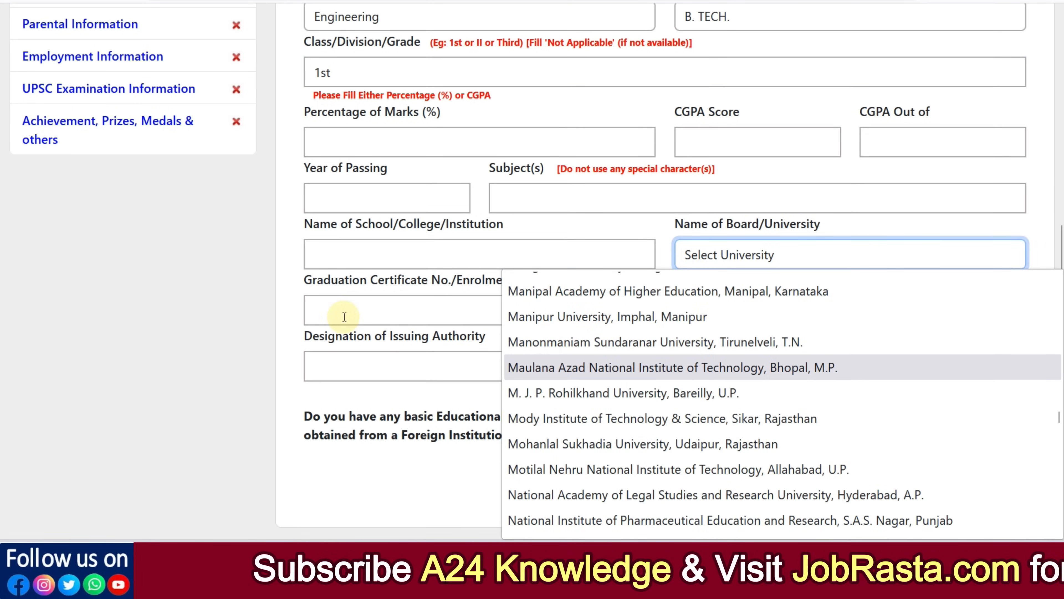
{"action": "left_click", "coordinate": [301, 305]}
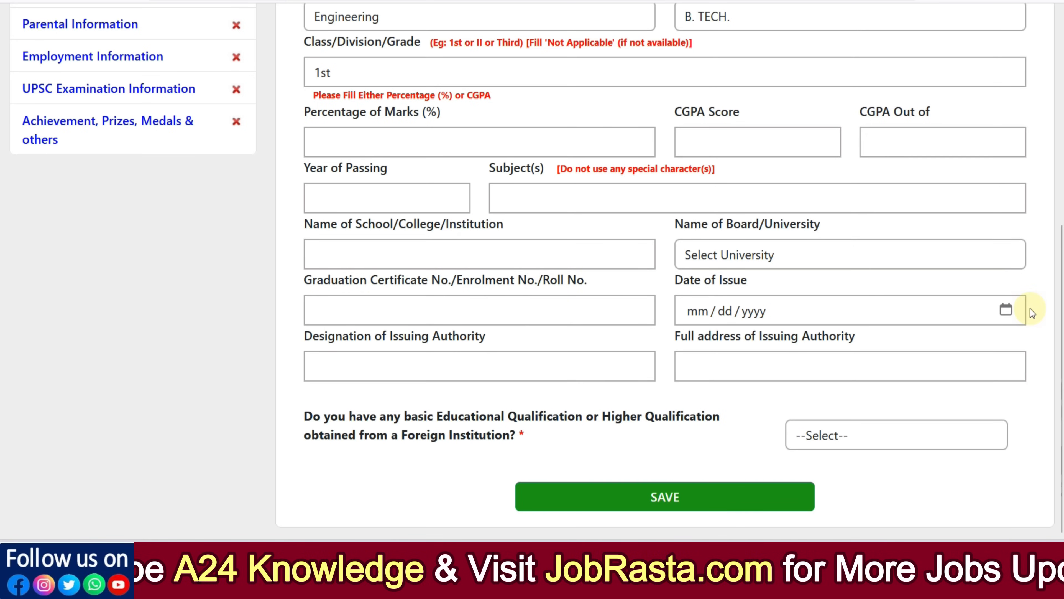
{"action": "left_click", "coordinate": [1006, 309]}
{"action": "left_click", "coordinate": [1007, 307]}
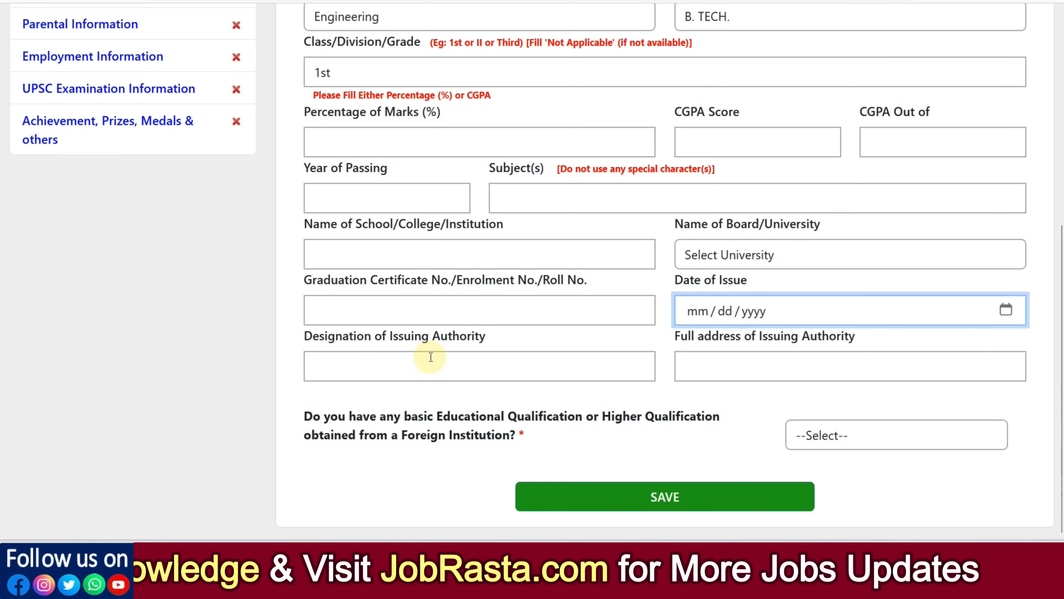
{"action": "left_click", "coordinate": [421, 370]}
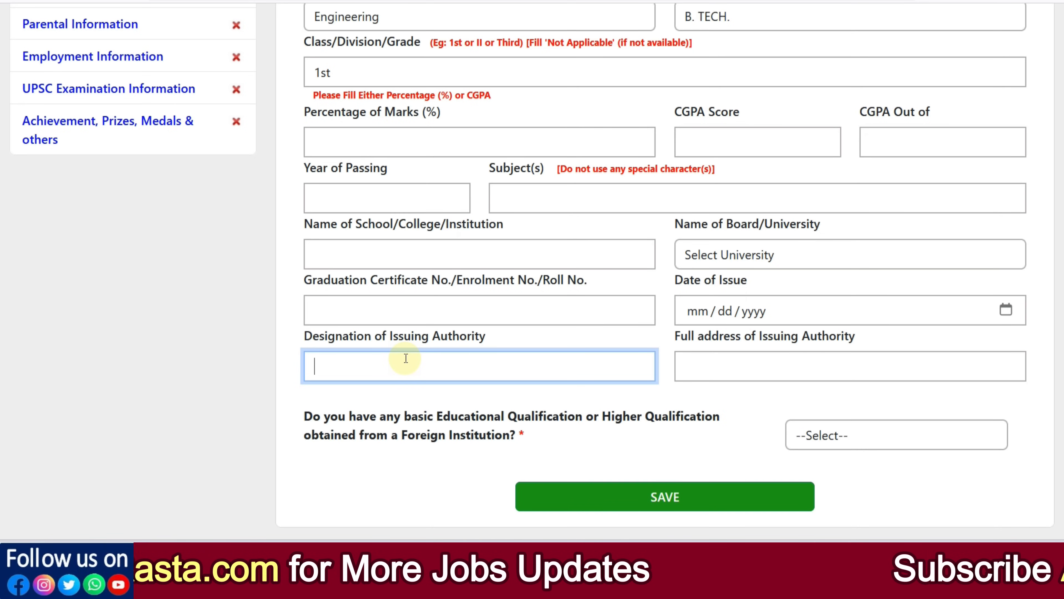
{"action": "left_click", "coordinate": [703, 361]}
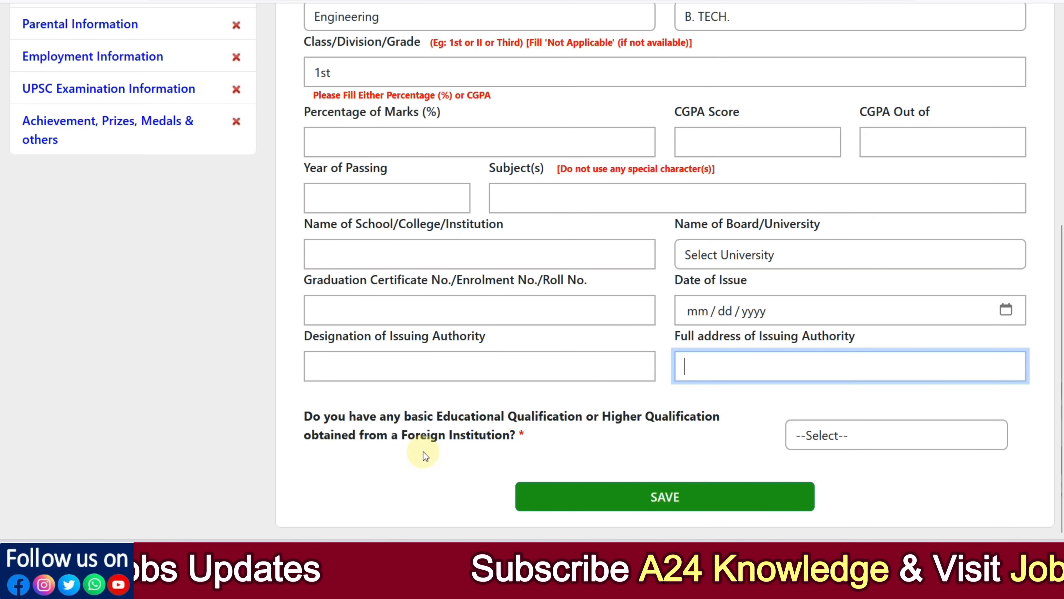
Step: Answer NO to the question about a qualification obtained from a foreign institution, and save the graduation details
{"action": "left_click", "coordinate": [803, 437]}
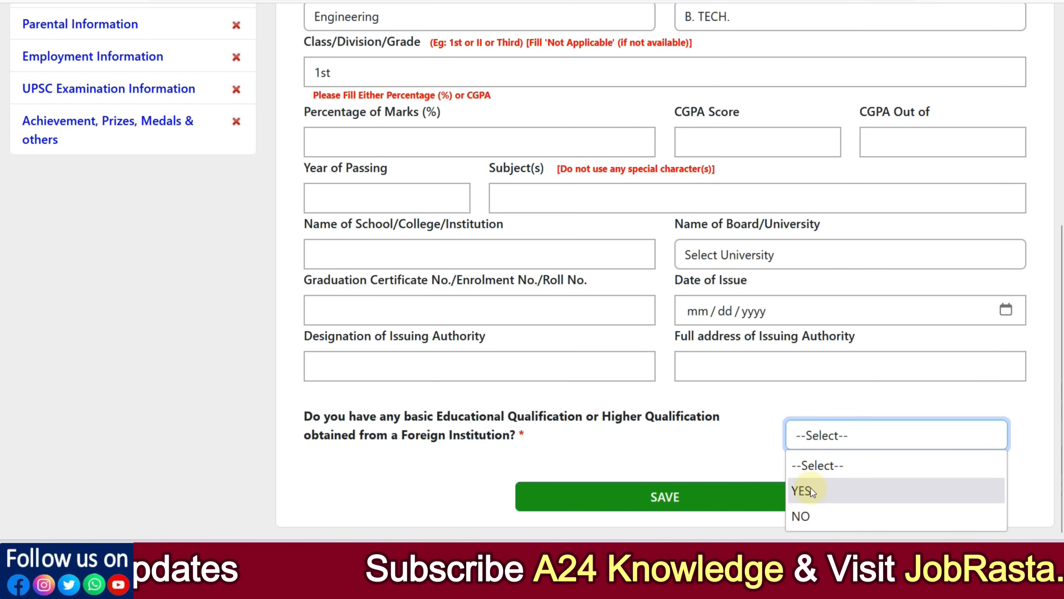
{"action": "left_click", "coordinate": [814, 515]}
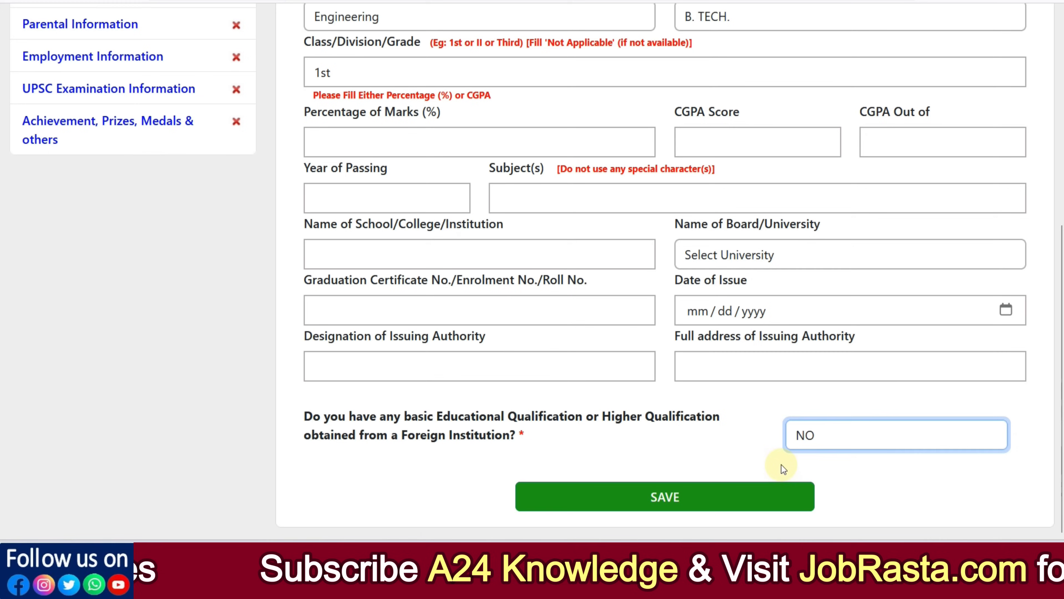
{"action": "left_click", "coordinate": [670, 499]}
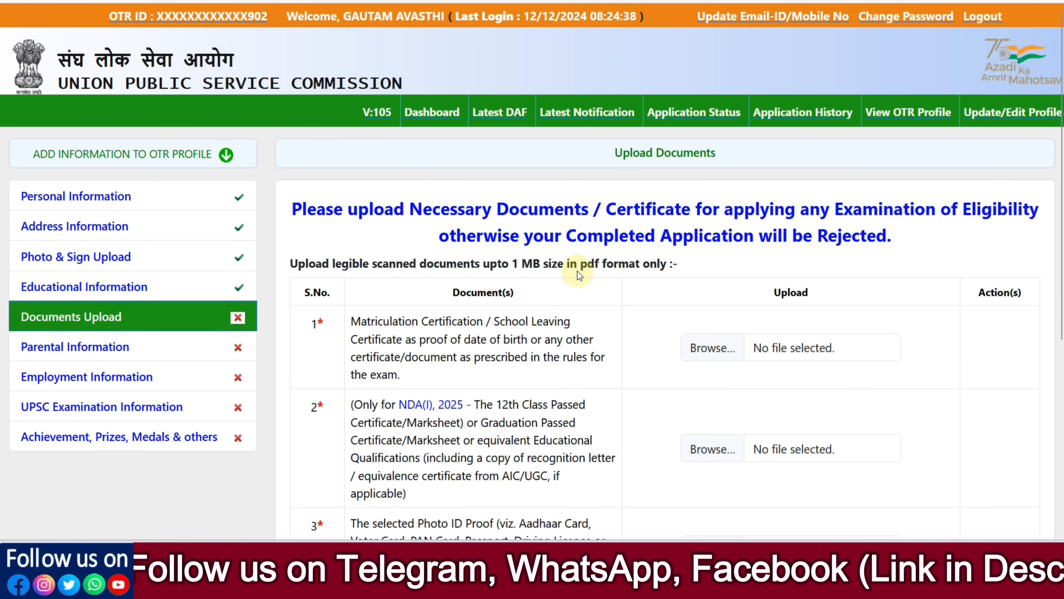
Step: Review the Documents Upload requirements, including the file size and format limits and the date of birth proof
{"action": "double_click", "coordinate": [584, 264]}
{"action": "scroll", "coordinate": [619, 285], "scroll_direction": "down", "scroll_amount": 2}
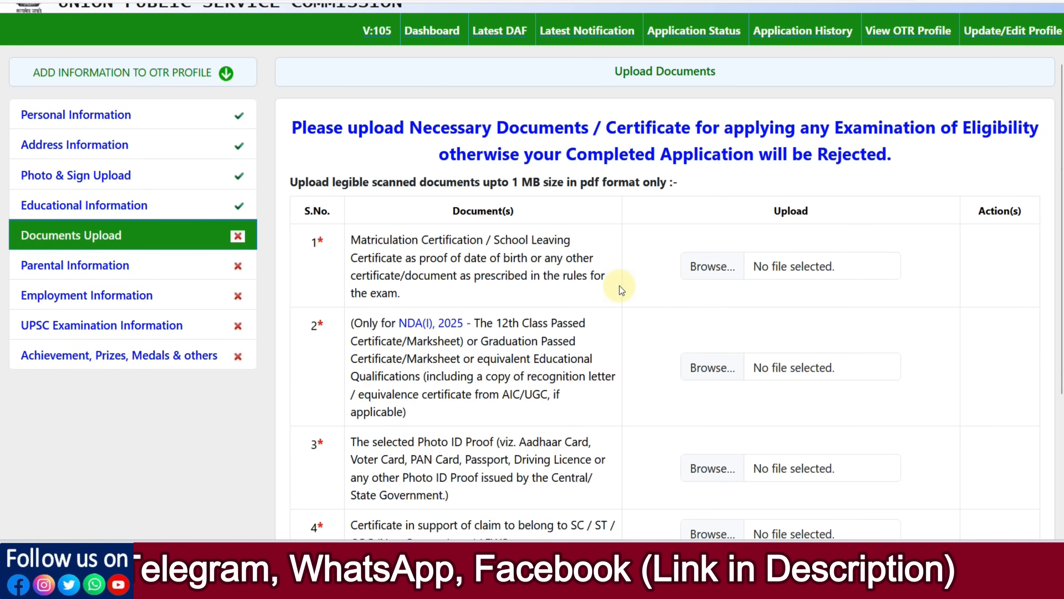
{"action": "scroll", "coordinate": [619, 286], "scroll_direction": "down", "scroll_amount": 2}
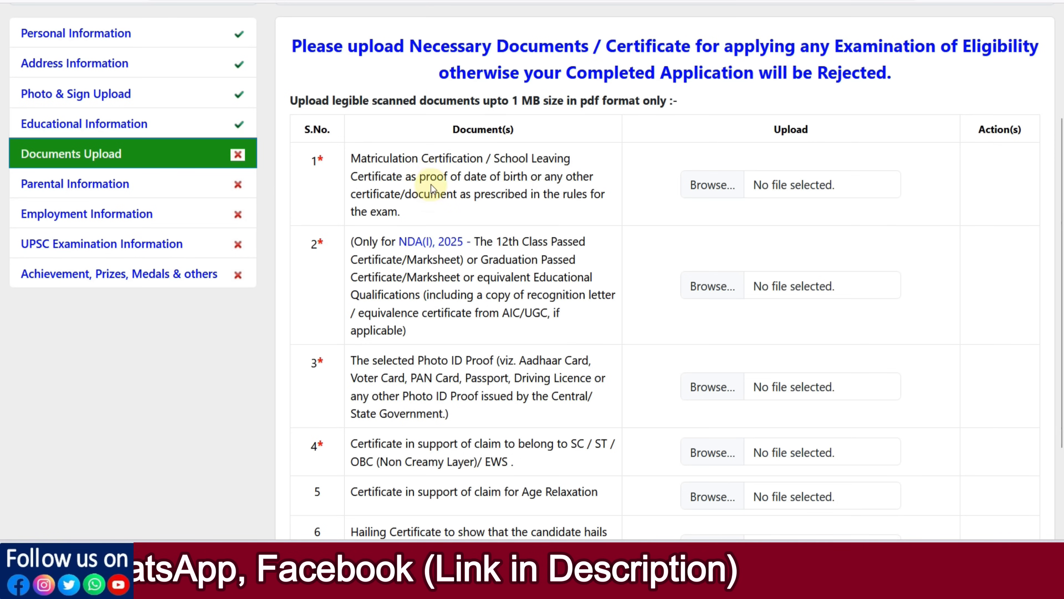
{"action": "left_click_drag", "start_coordinate": [431, 180], "coordinate": [483, 179]}
{"action": "left_click", "coordinate": [497, 182]}
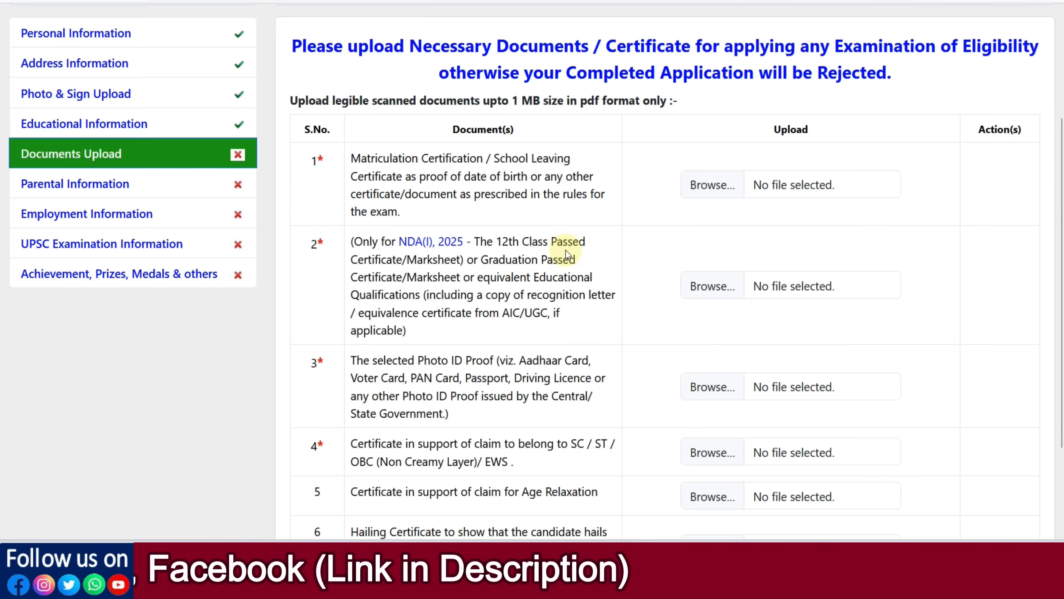
Step: Review the full list of required documents, then start choosing JPG images in iLovePDF's JPG to PDF converter
{"action": "scroll", "coordinate": [563, 251], "scroll_direction": "down", "scroll_amount": 2}
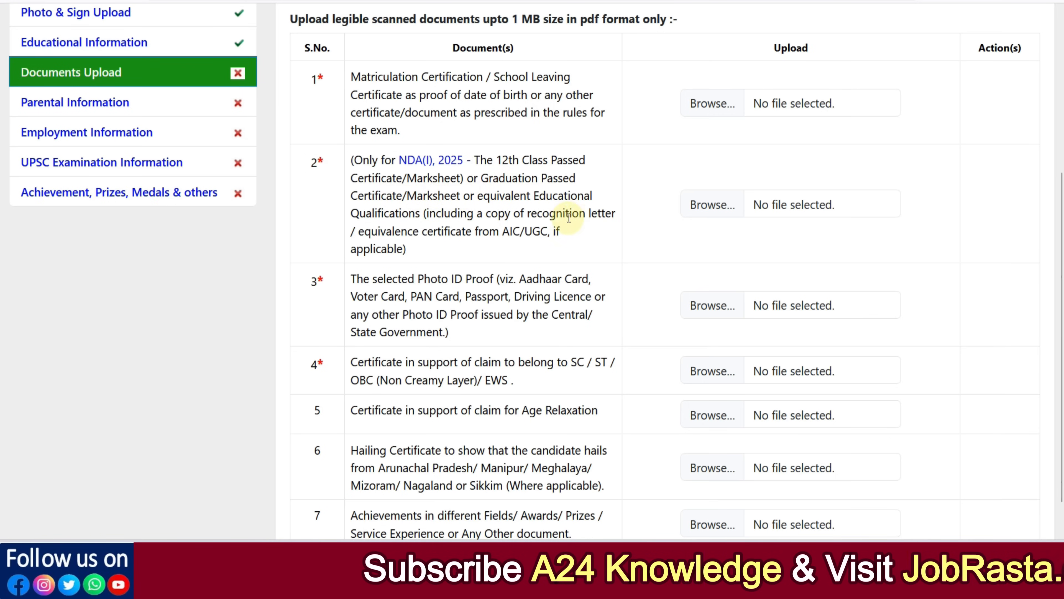
{"action": "scroll", "coordinate": [557, 212], "scroll_direction": "down", "scroll_amount": 1}
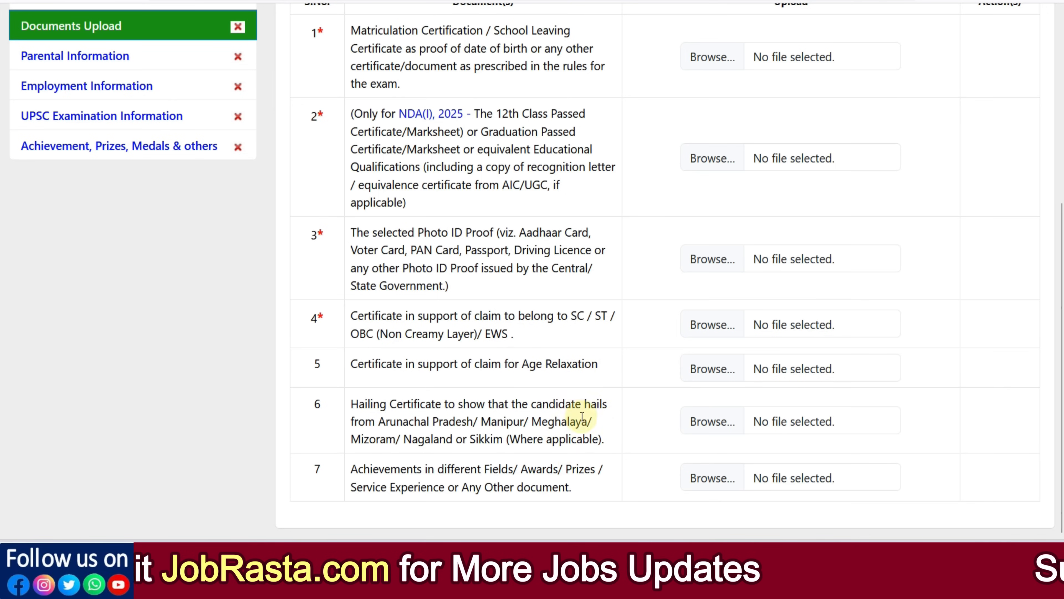
{"action": "scroll", "coordinate": [488, 401], "scroll_direction": "up", "scroll_amount": 2}
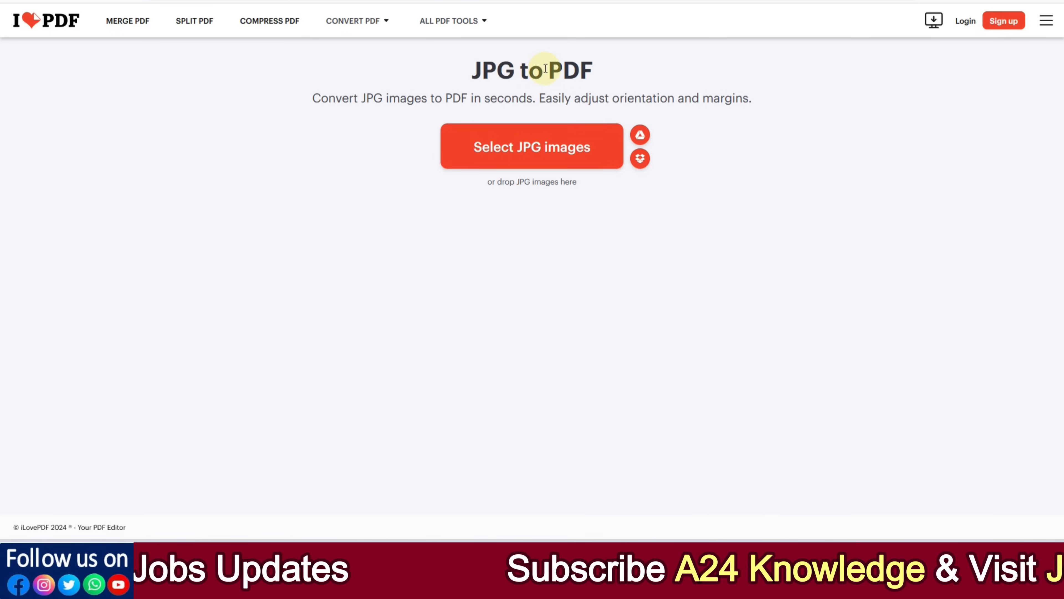
{"action": "left_click", "coordinate": [544, 158]}
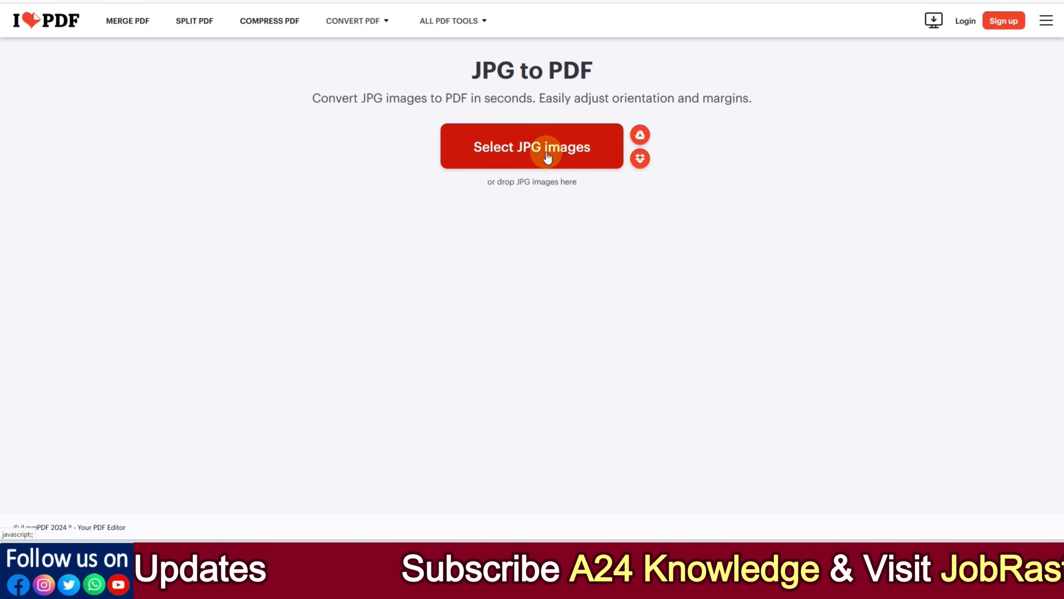
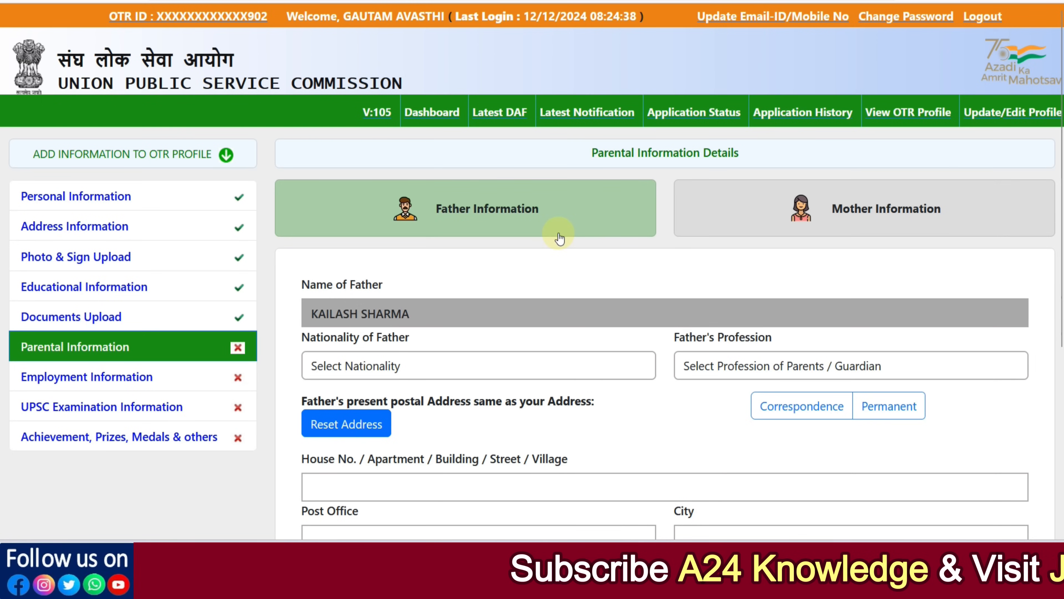
Step: Set the father's nationality to INDIAN and the father's profession to Teaching
{"action": "scroll", "coordinate": [559, 238], "scroll_direction": "down", "scroll_amount": 4}
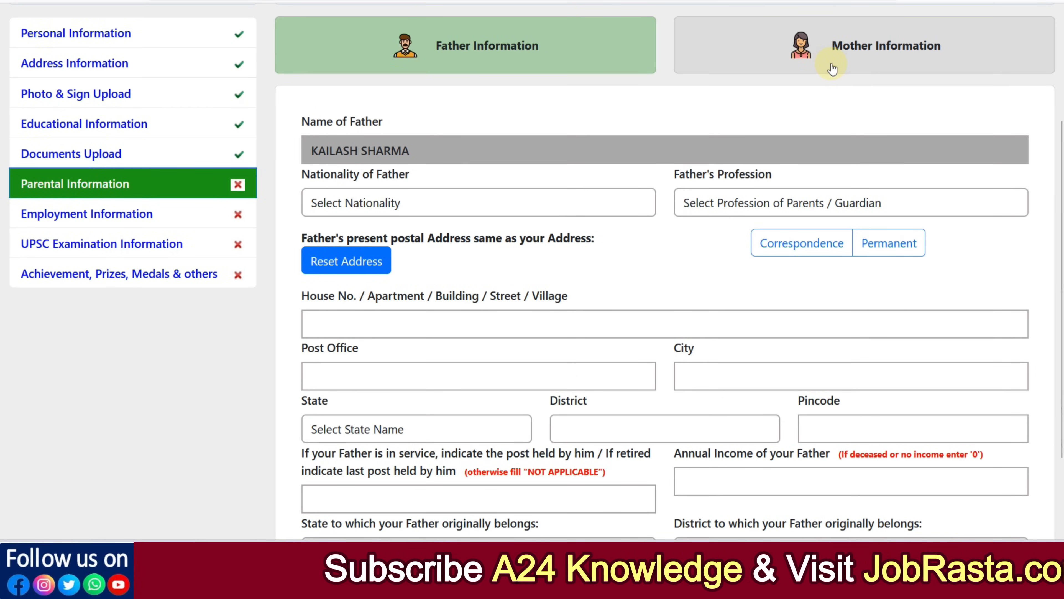
{"action": "scroll", "coordinate": [521, 195], "scroll_direction": "down", "scroll_amount": 2}
{"action": "left_click", "coordinate": [420, 132]}
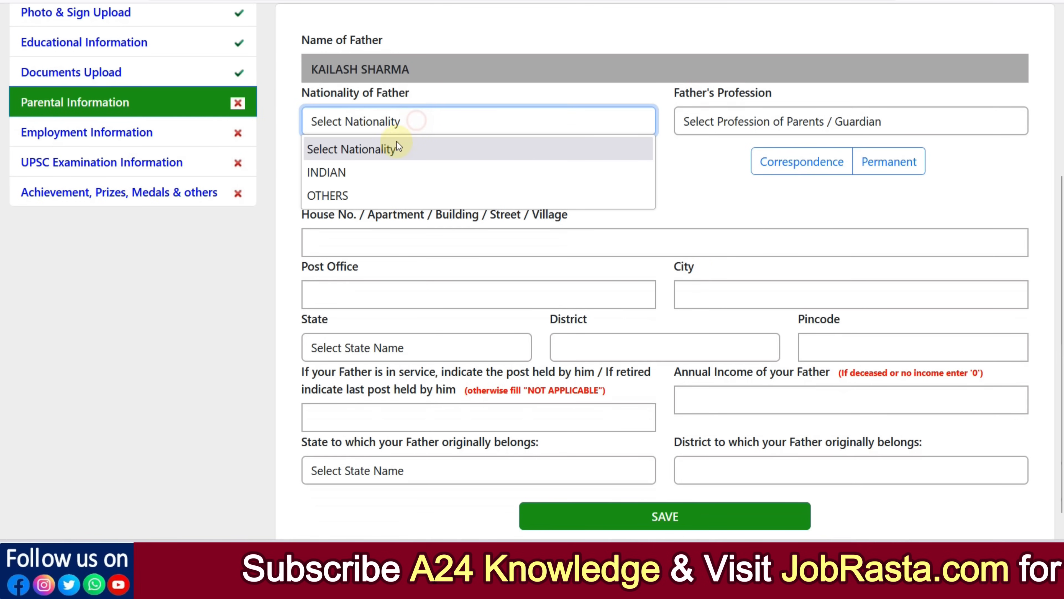
{"action": "left_click", "coordinate": [380, 170]}
{"action": "left_click", "coordinate": [691, 126]}
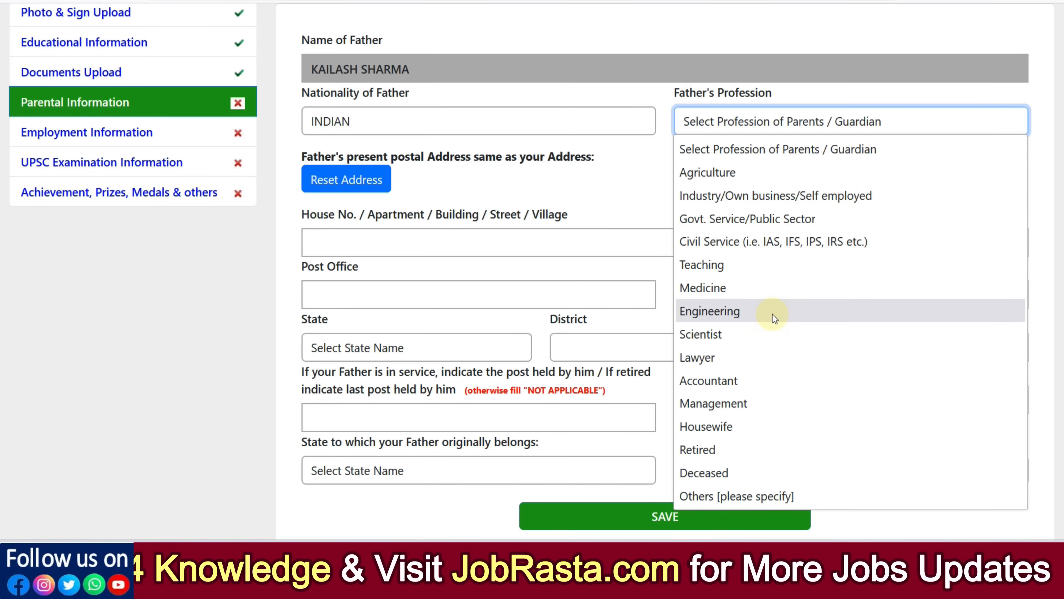
{"action": "left_click", "coordinate": [724, 496]}
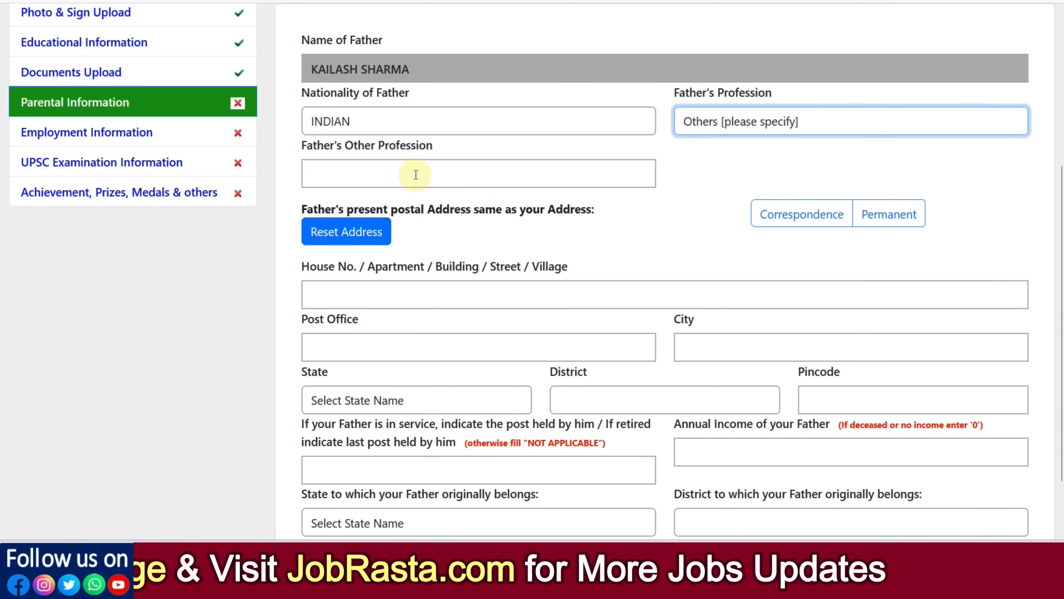
{"action": "left_click", "coordinate": [724, 123]}
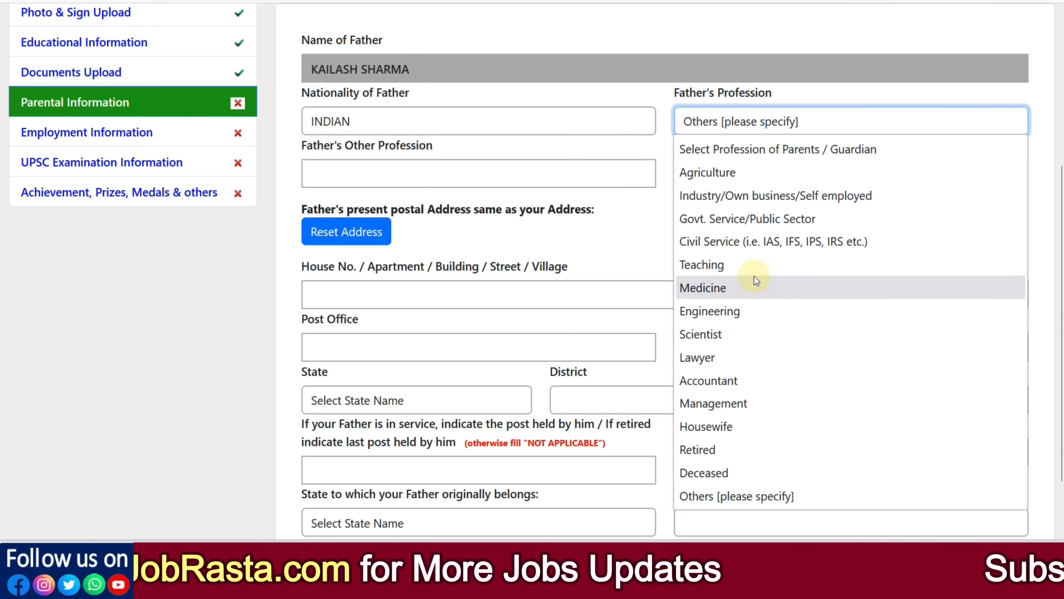
{"action": "left_click", "coordinate": [753, 265]}
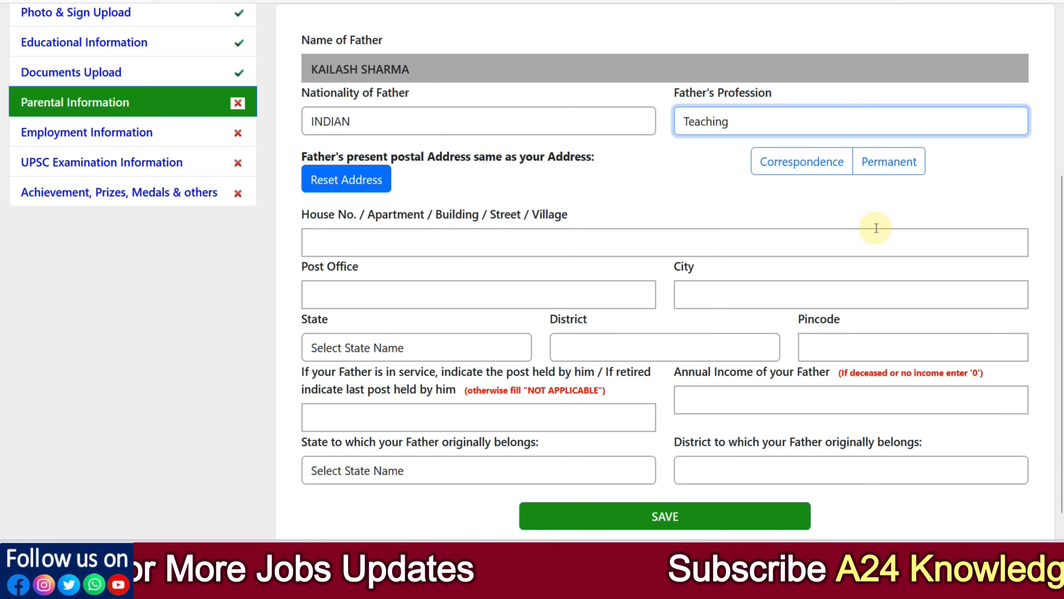
Step: Fill the father's present postal address from the permanent address, and go to the father's annual income field
{"action": "left_click", "coordinate": [882, 175]}
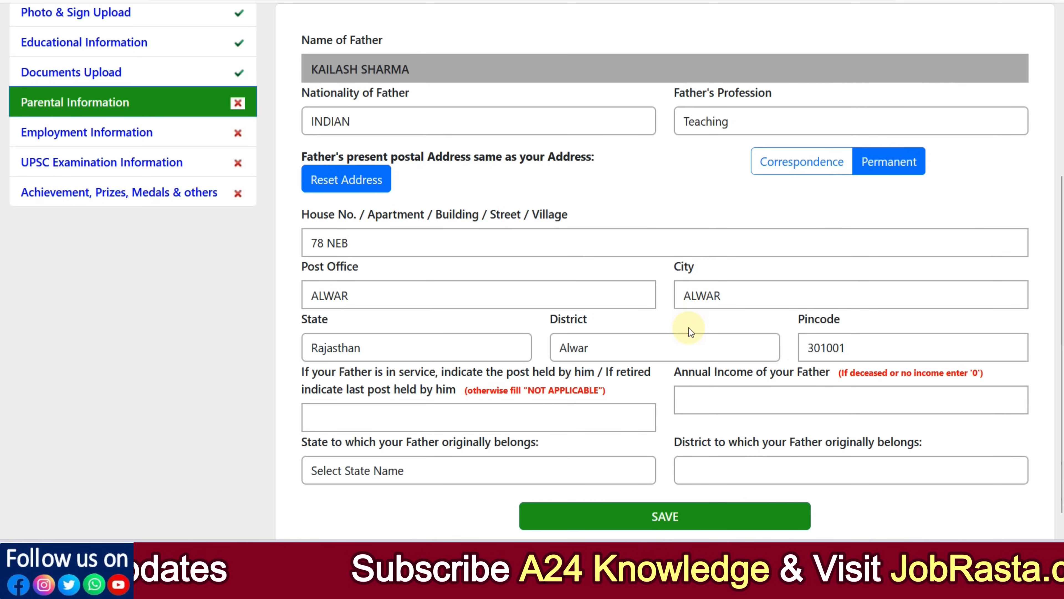
{"action": "scroll", "coordinate": [688, 328], "scroll_direction": "down", "scroll_amount": 1}
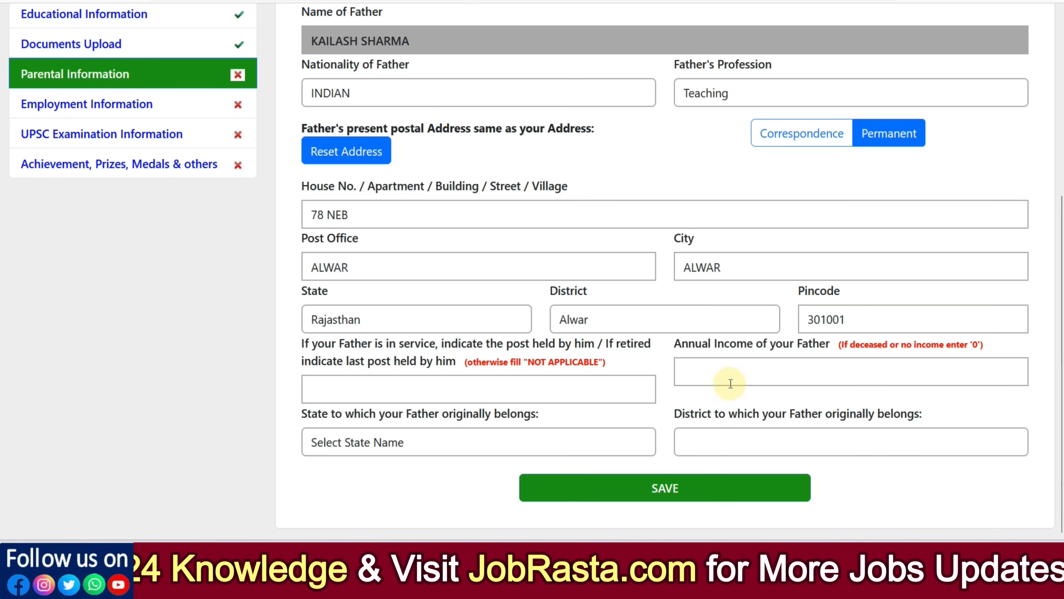
{"action": "left_click", "coordinate": [716, 372]}
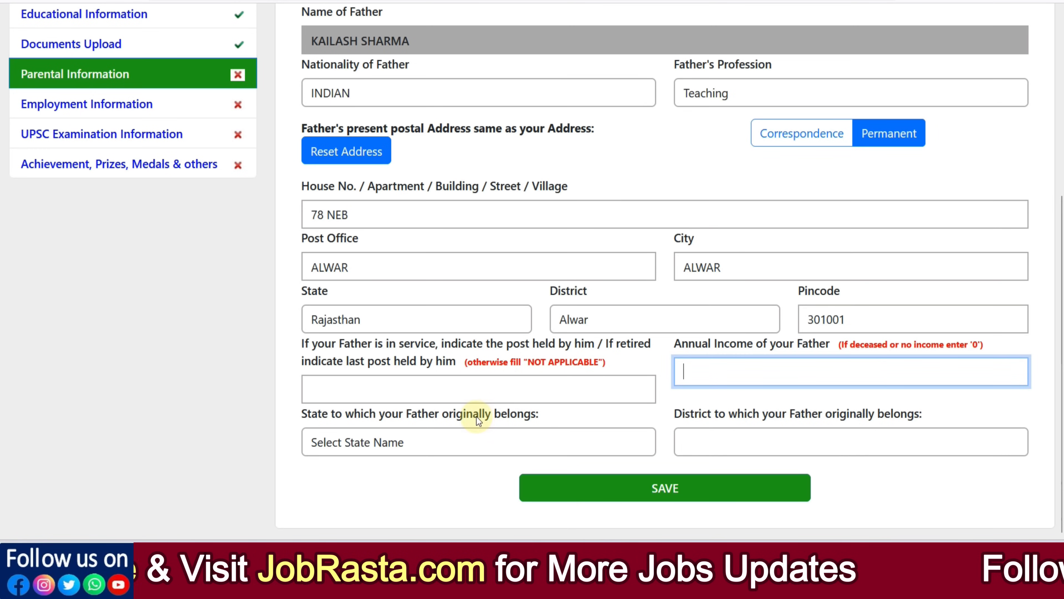
Step: Select Rajasthan and Alwar as the state and district to which the father originally belongs, and save the father's information
{"action": "left_click", "coordinate": [430, 439]}
{"action": "scroll", "coordinate": [424, 332], "scroll_direction": "down", "scroll_amount": 6}
{"action": "left_click", "coordinate": [382, 260]}
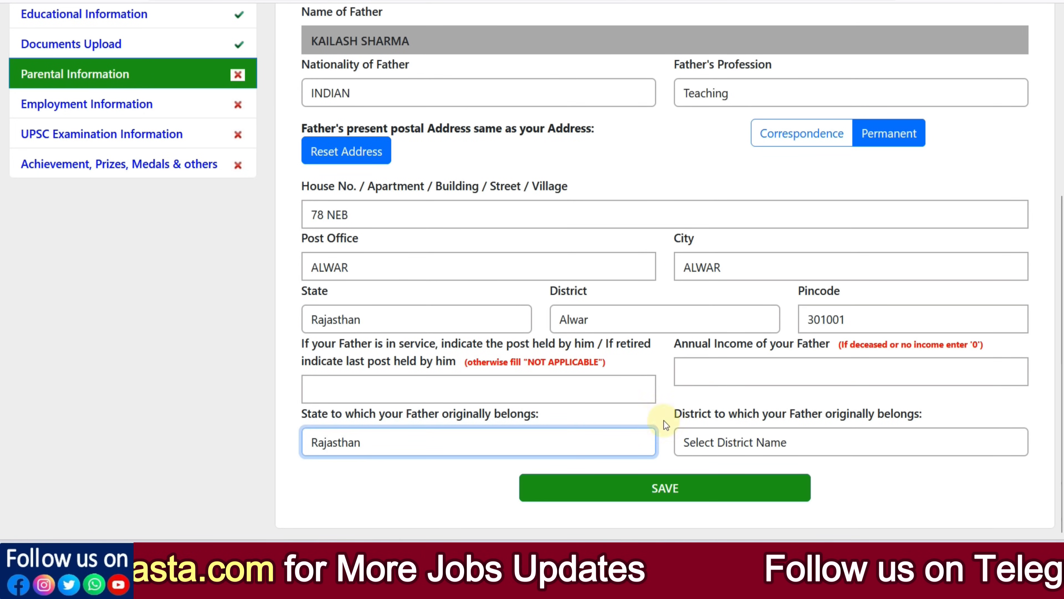
{"action": "left_click", "coordinate": [717, 438]}
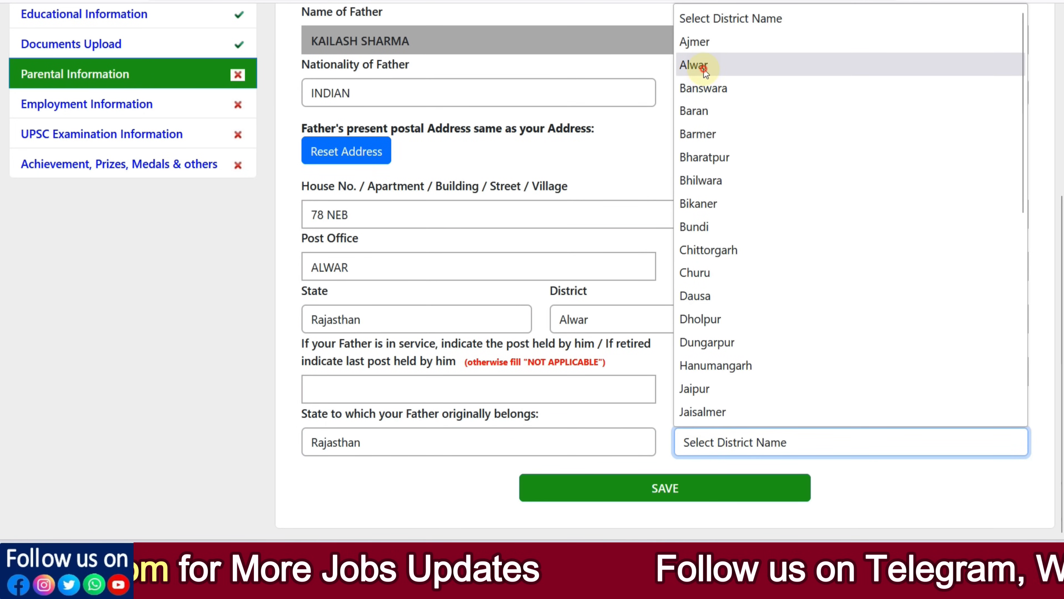
{"action": "left_click", "coordinate": [696, 67]}
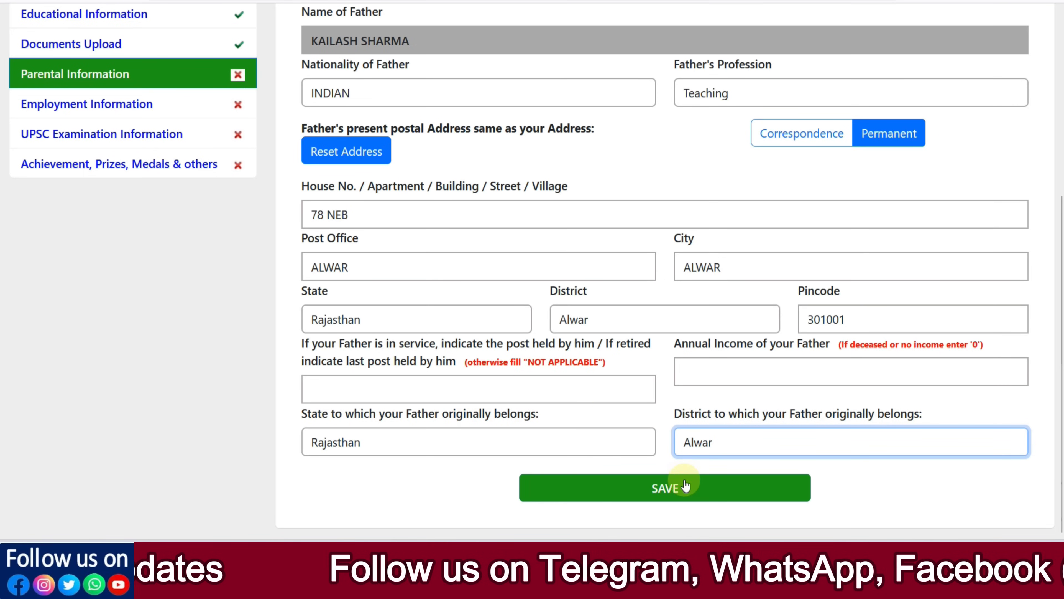
{"action": "left_click", "coordinate": [675, 486]}
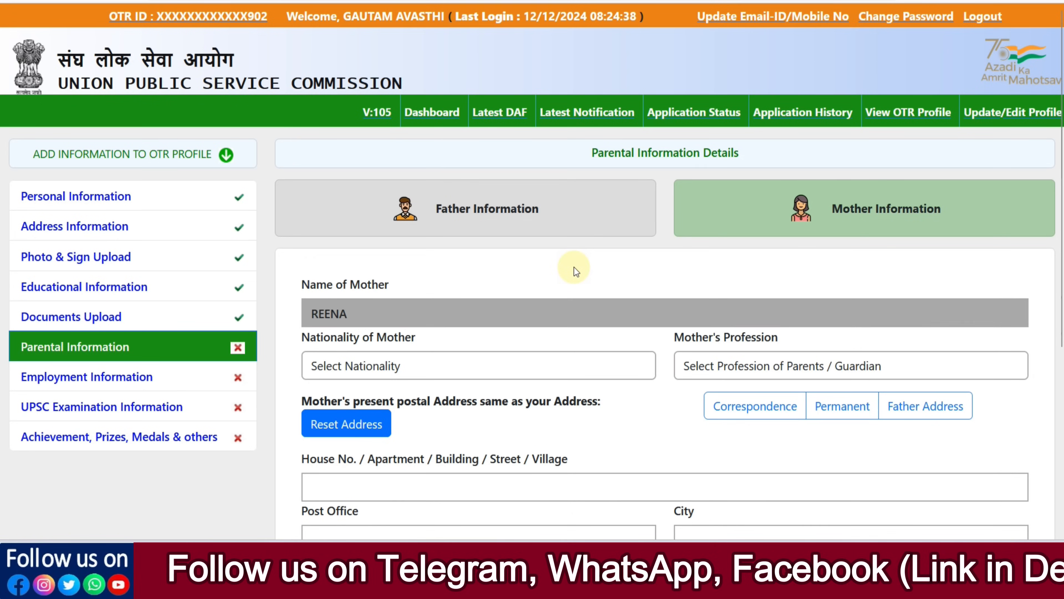
Step: Set the mother's nationality to INDIAN and the mother's profession to Housewife
{"action": "scroll", "coordinate": [545, 262], "scroll_direction": "down", "scroll_amount": 4}
{"action": "left_click", "coordinate": [419, 209]}
{"action": "left_click", "coordinate": [410, 247]}
{"action": "left_click", "coordinate": [719, 210]}
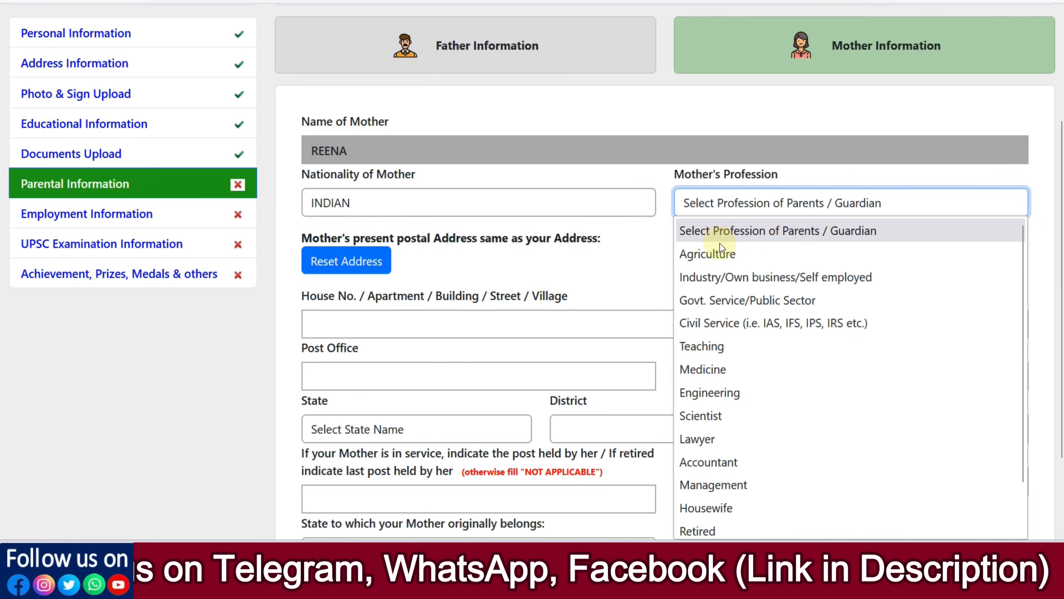
{"action": "scroll", "coordinate": [777, 404], "scroll_direction": "down", "scroll_amount": 1}
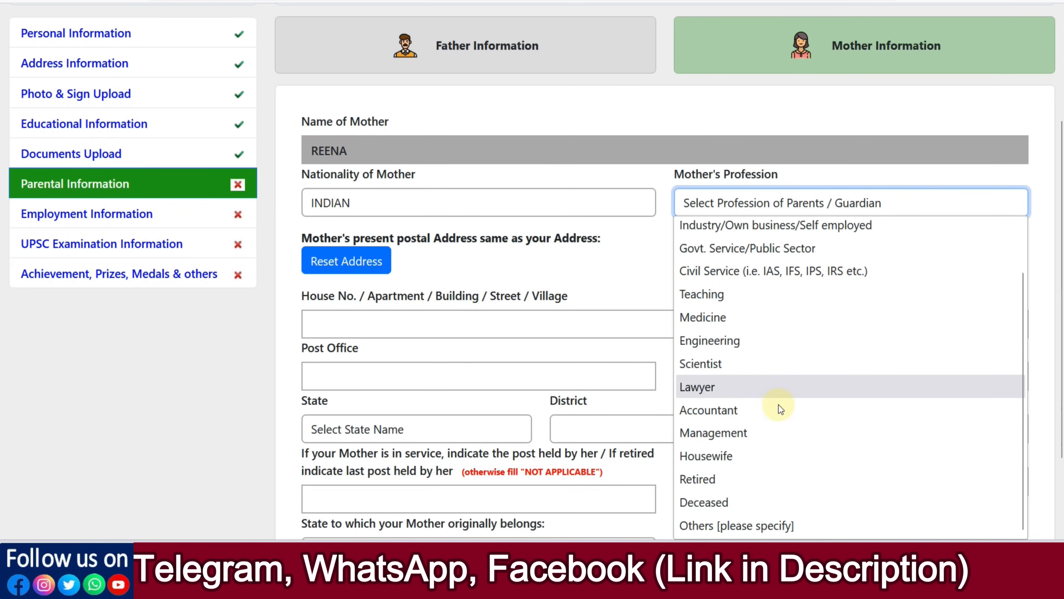
{"action": "left_click", "coordinate": [757, 457]}
Step: Use the father's address for the mother, with NOT APPLICABLE as the post held and 0 as her annual income
{"action": "scroll", "coordinate": [541, 329], "scroll_direction": "down", "scroll_amount": 2}
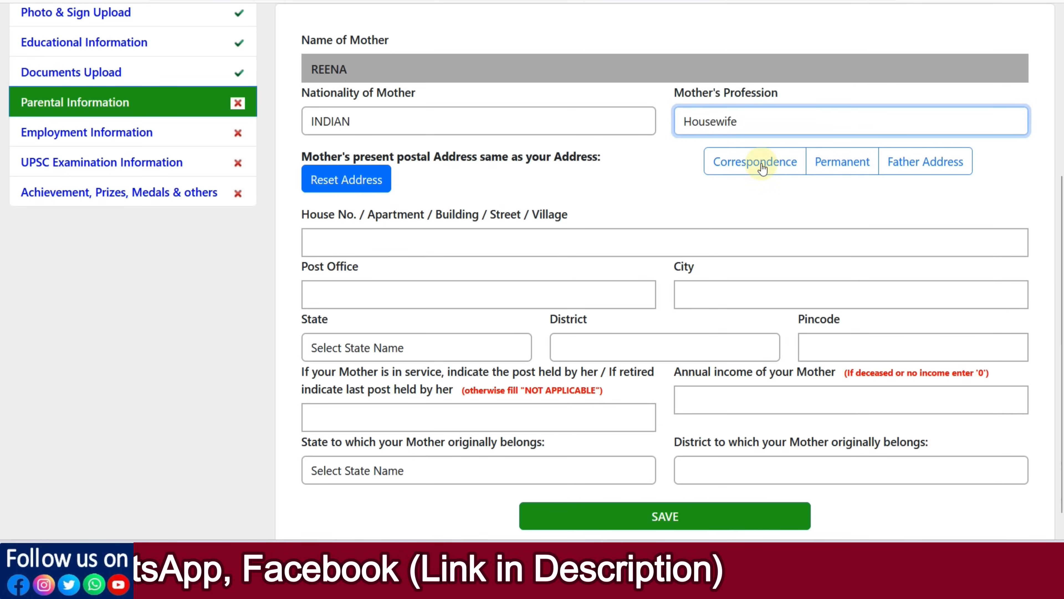
{"action": "left_click", "coordinate": [893, 167]}
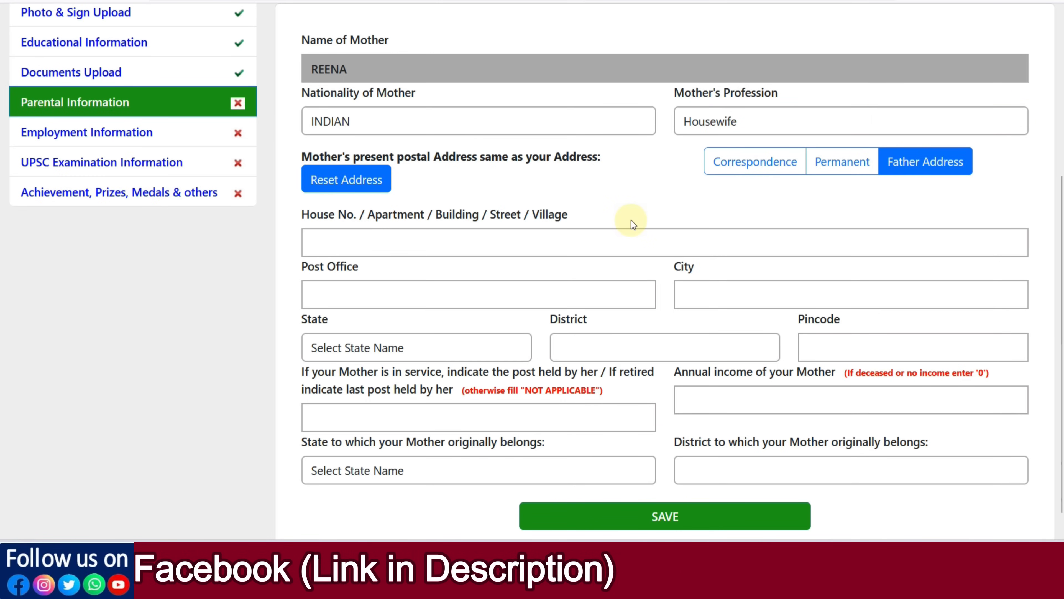
{"action": "scroll", "coordinate": [577, 243], "scroll_direction": "down", "scroll_amount": 1}
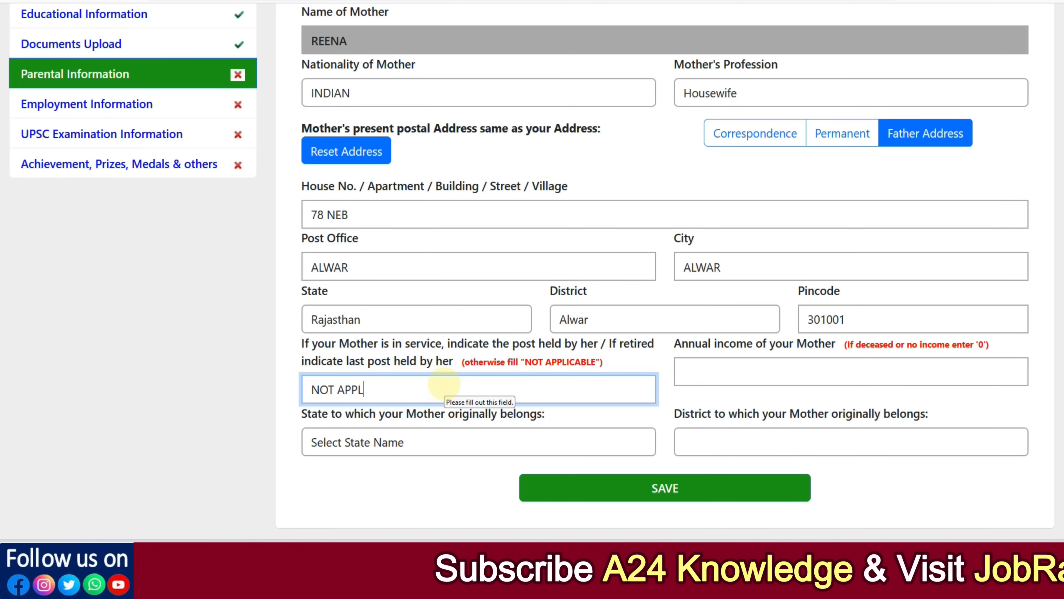
{"action": "key", "text": "Tab"}
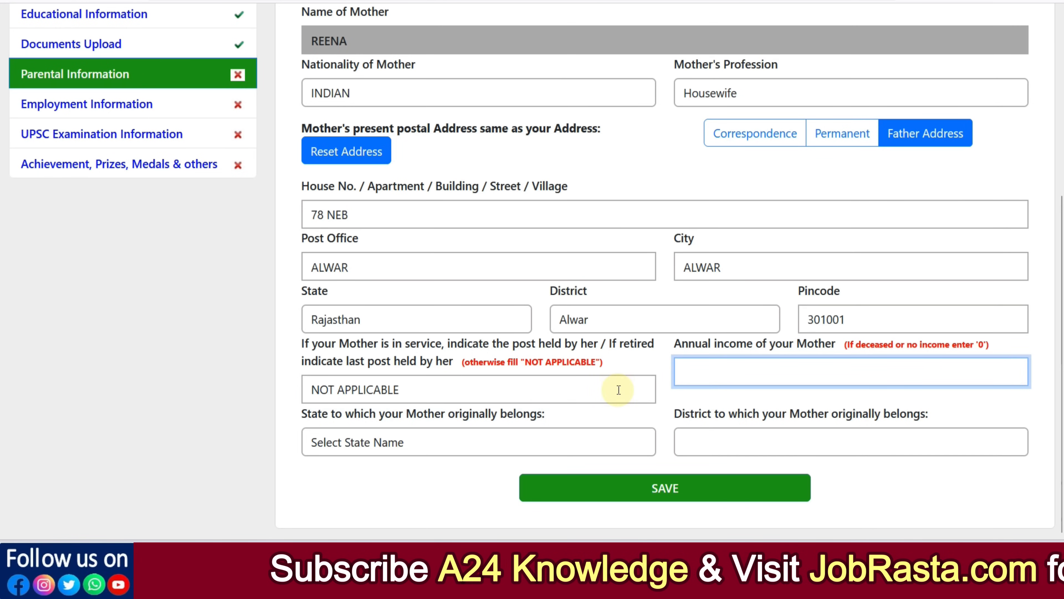
{"action": "type", "text": "0"}
Step: Select Uttar Pradesh and a district as the mother's place of origin, and save the mother's information
{"action": "left_click", "coordinate": [467, 438]}
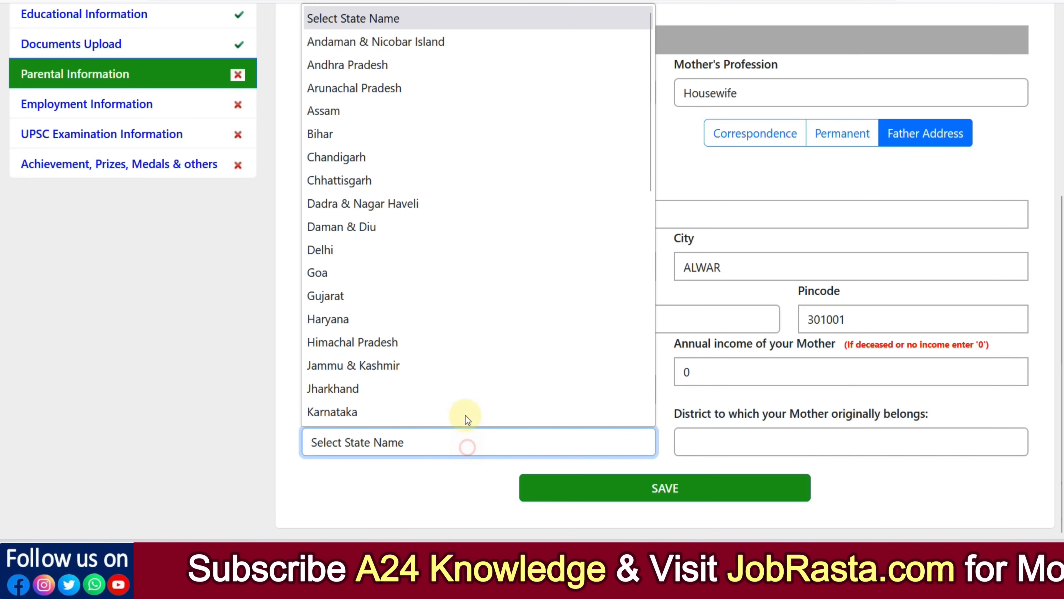
{"action": "left_click", "coordinate": [428, 464]}
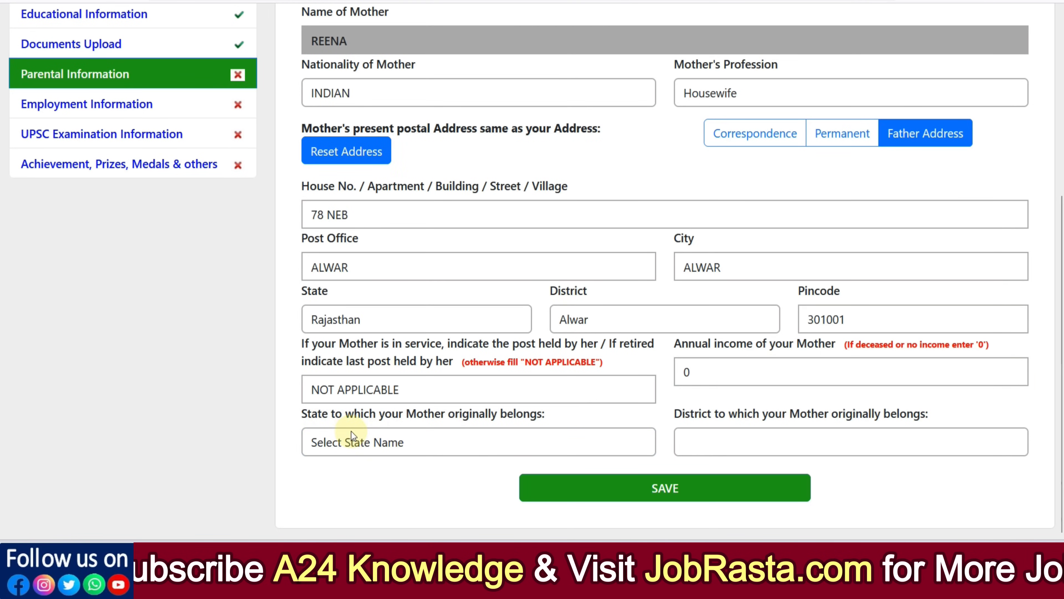
{"action": "left_click", "coordinate": [463, 438]}
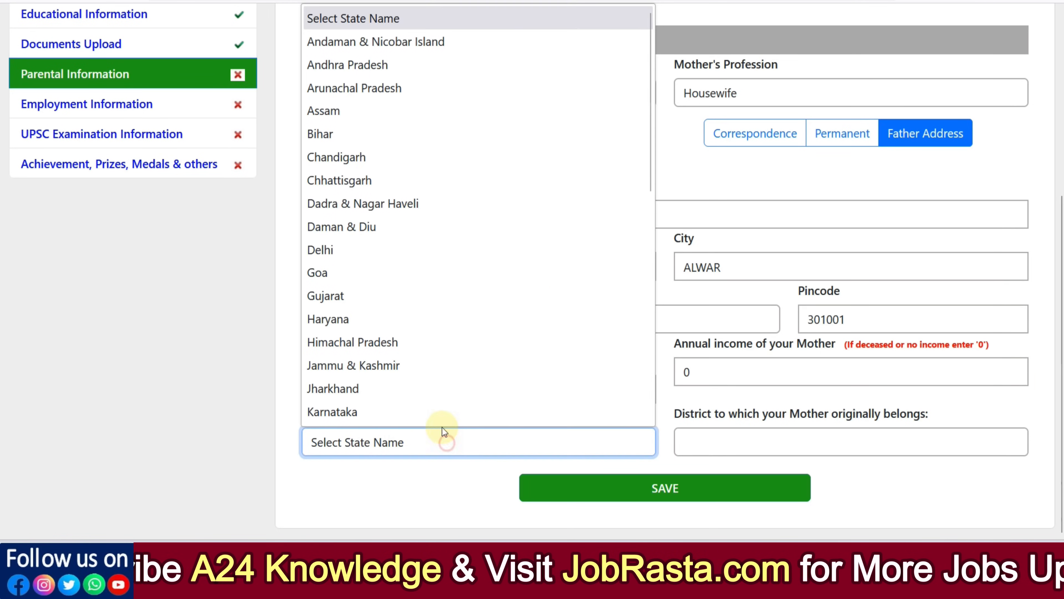
{"action": "scroll", "coordinate": [425, 321], "scroll_direction": "down", "scroll_amount": 5}
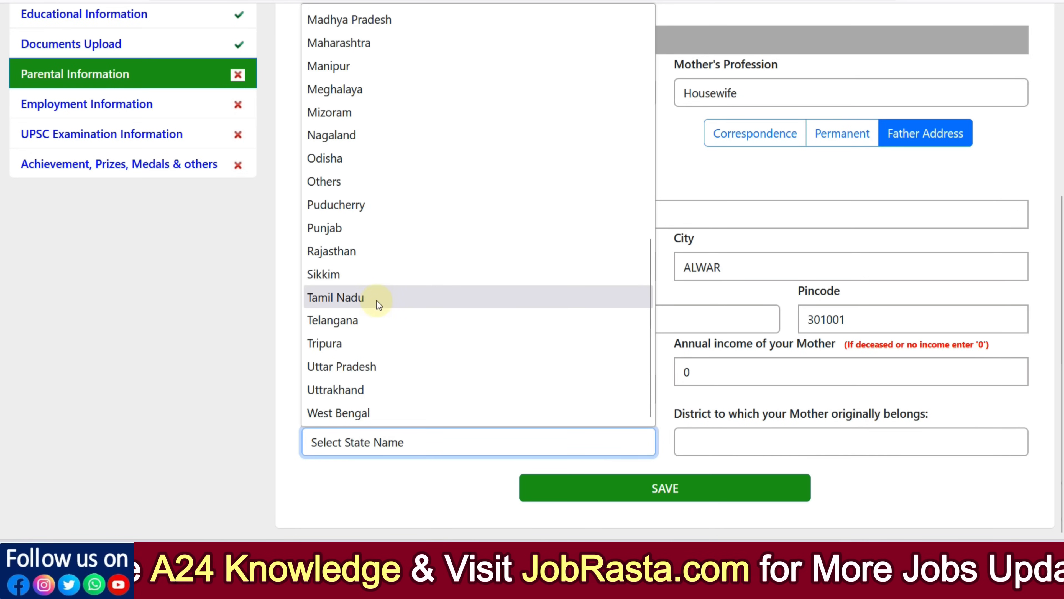
{"action": "left_click", "coordinate": [368, 366]}
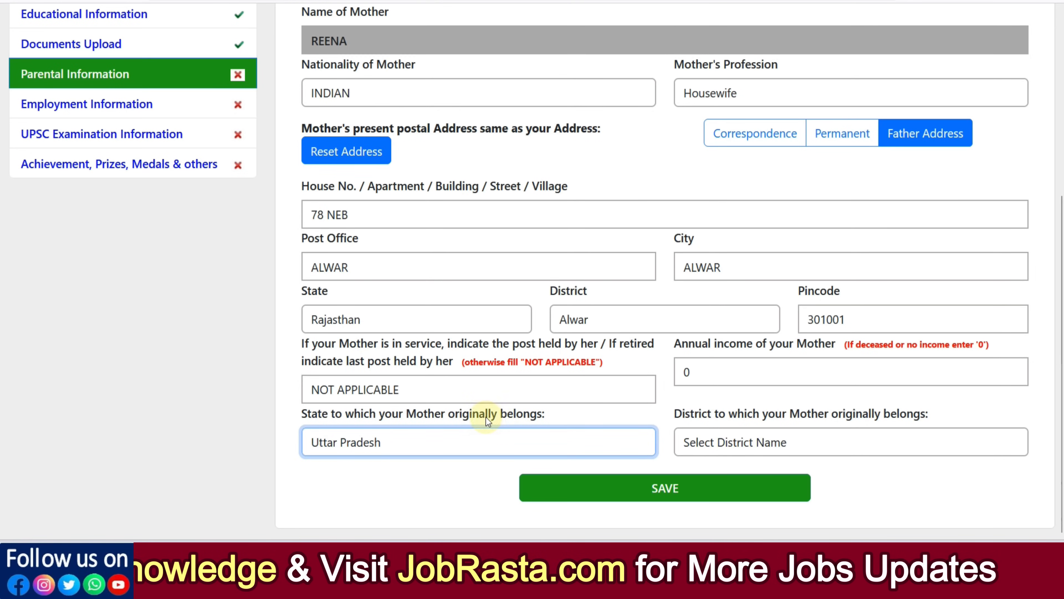
{"action": "left_click", "coordinate": [704, 439]}
{"action": "left_click", "coordinate": [704, 46]}
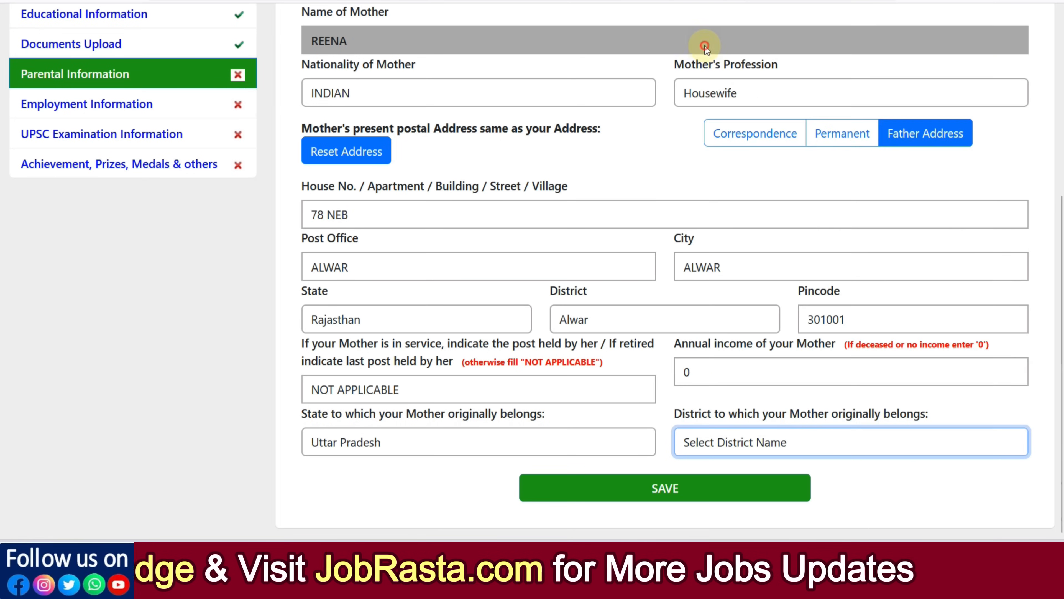
{"action": "left_click", "coordinate": [661, 490]}
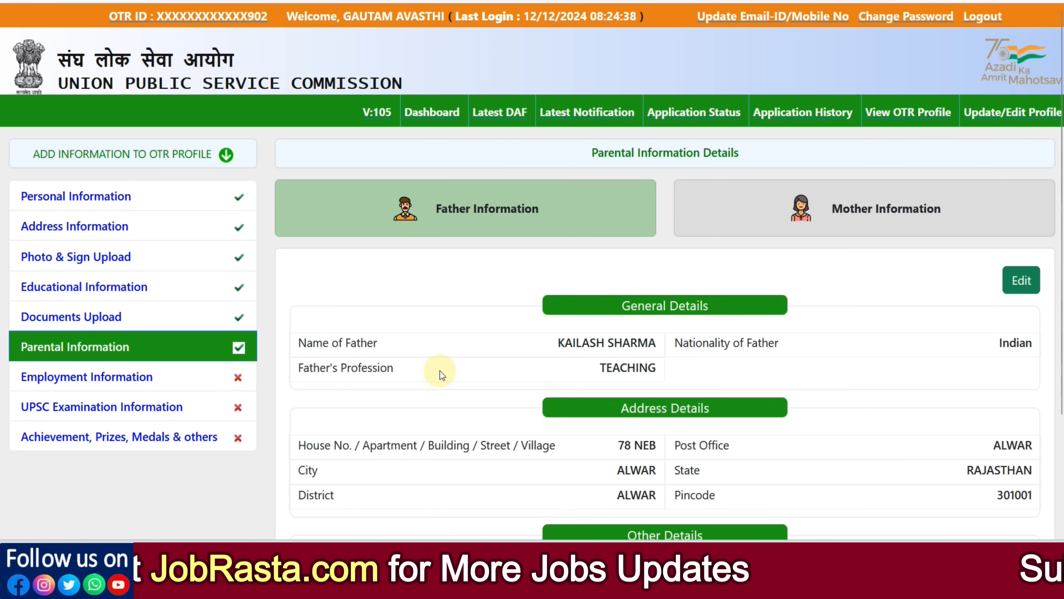
Step: Open the Employment Information section of the OTR profile
{"action": "scroll", "coordinate": [439, 370], "scroll_direction": "down", "scroll_amount": 3}
{"action": "left_click", "coordinate": [86, 243]}
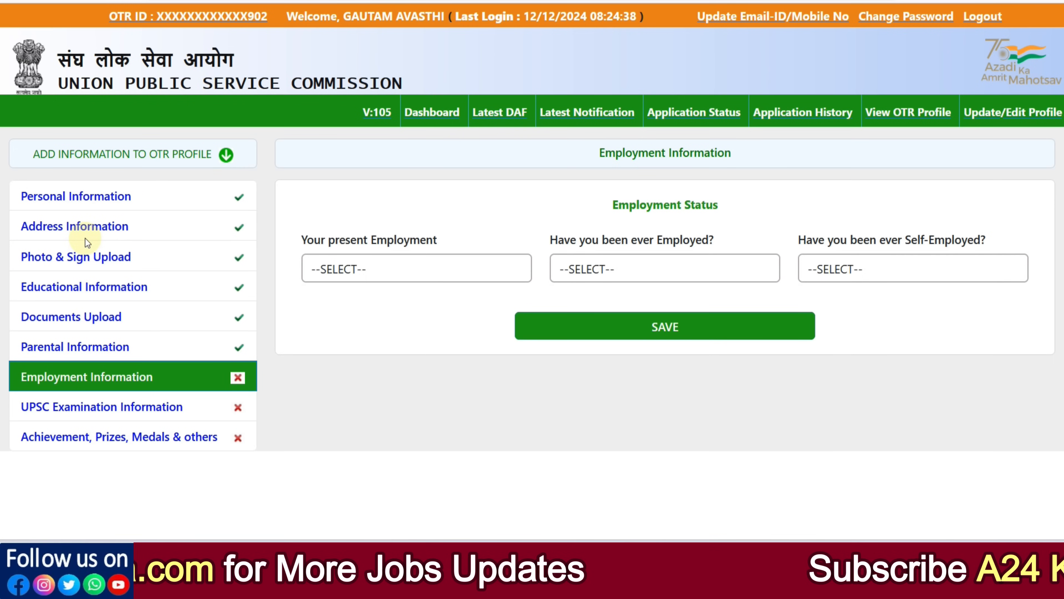
Step: Try State Govt. Service and Central Govt. Service as the present employment
{"action": "left_click", "coordinate": [370, 268]}
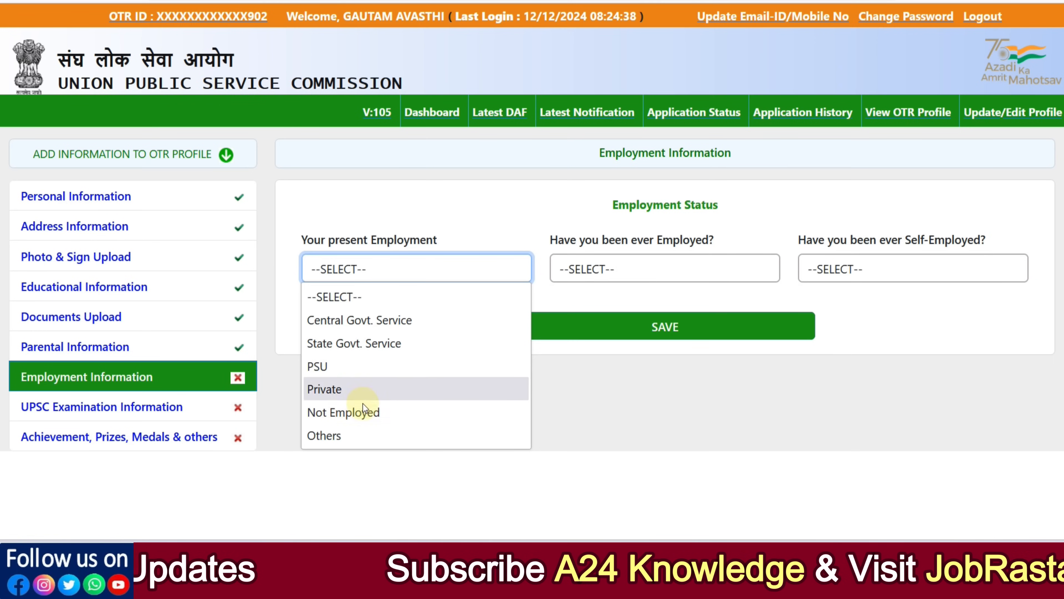
{"action": "left_click", "coordinate": [357, 343]}
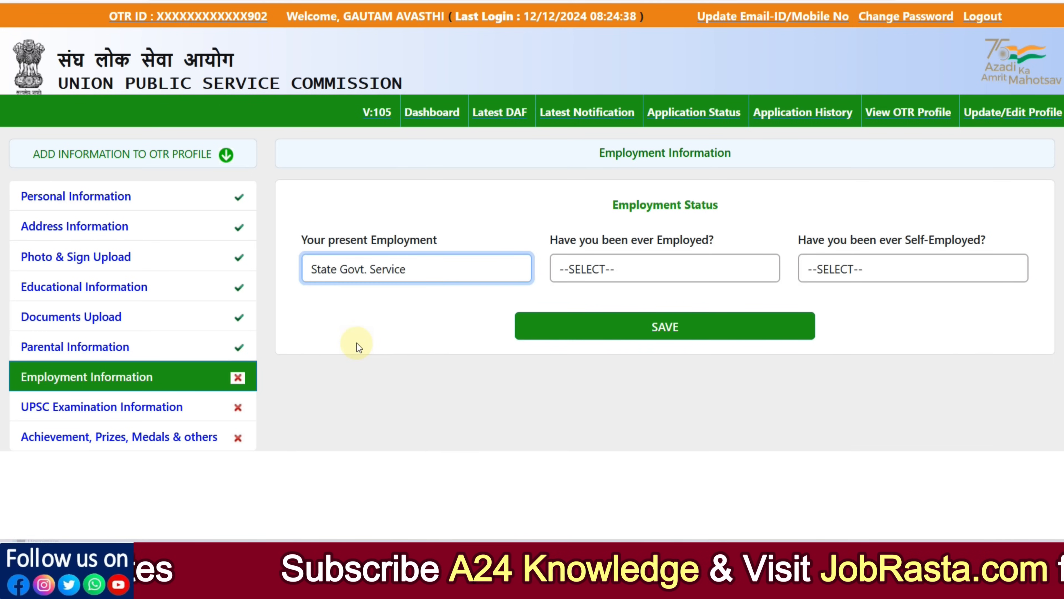
{"action": "left_click", "coordinate": [406, 275]}
{"action": "left_click", "coordinate": [377, 320]}
{"action": "left_click", "coordinate": [383, 277]}
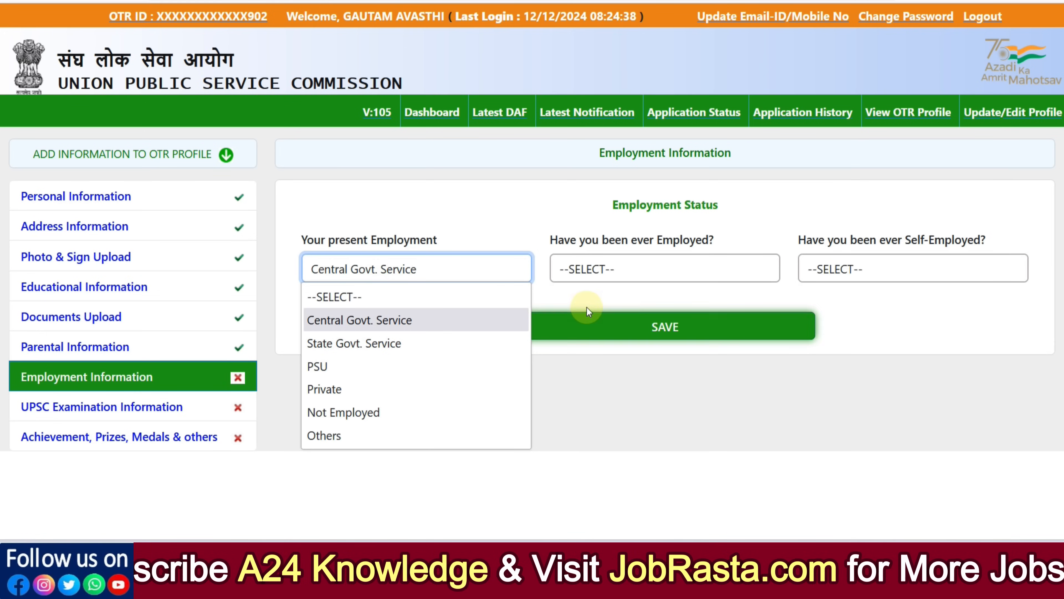
{"action": "left_click", "coordinate": [592, 275]}
Step: Set the present employment to Not Employed and answer NO to having ever been employed
{"action": "left_click", "coordinate": [478, 273]}
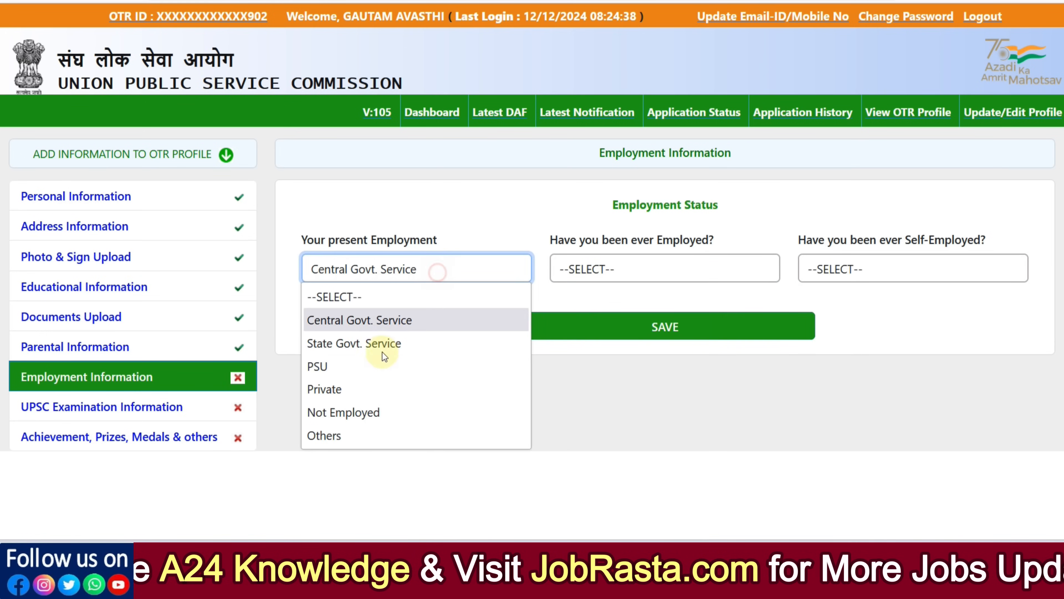
{"action": "left_click", "coordinate": [368, 410]}
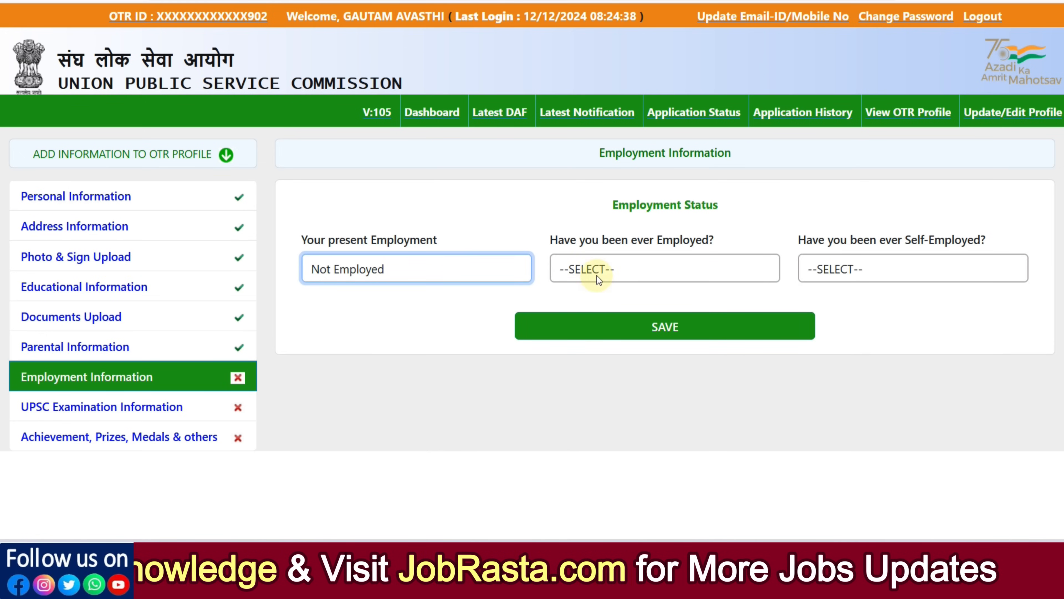
{"action": "left_click", "coordinate": [612, 265]}
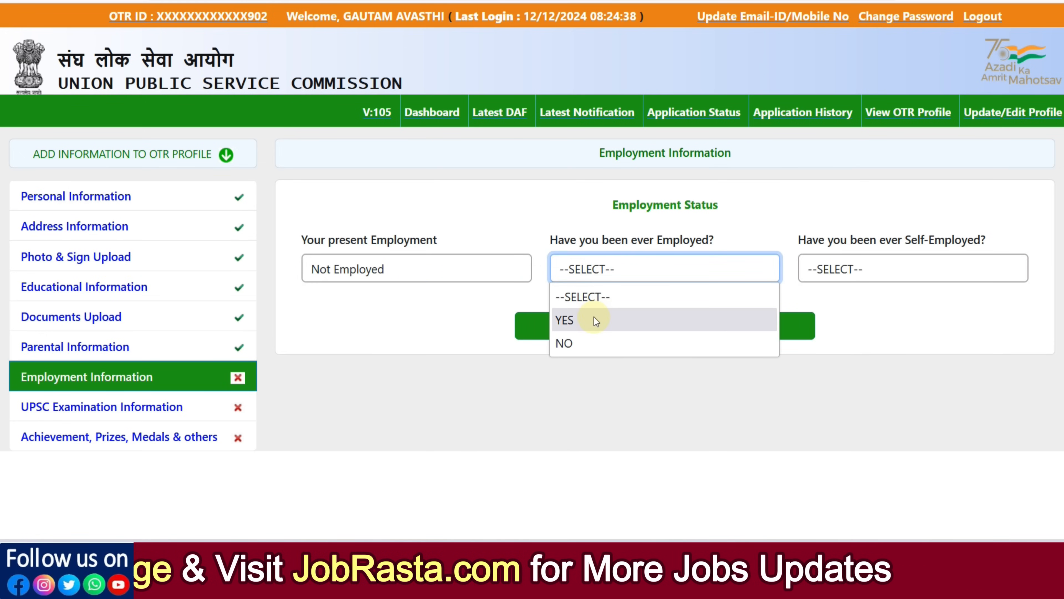
{"action": "left_click", "coordinate": [595, 318]}
{"action": "left_click", "coordinate": [592, 277]}
{"action": "left_click", "coordinate": [586, 338]}
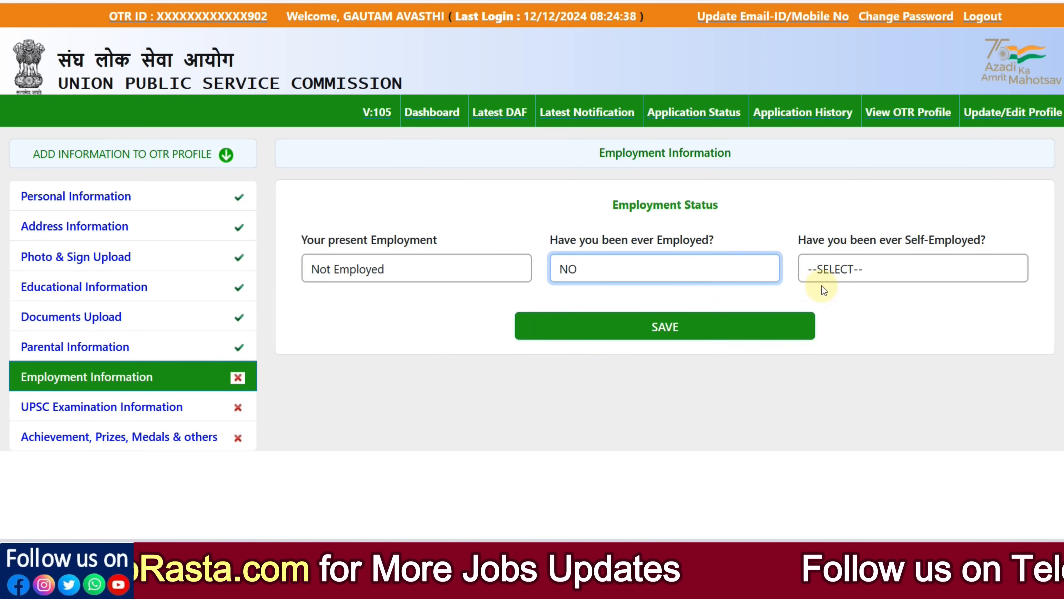
Step: Answer NO to having ever been self-employed and save the employment information
{"action": "left_click", "coordinate": [831, 270]}
{"action": "left_click", "coordinate": [829, 313]}
{"action": "left_click", "coordinate": [833, 276]}
{"action": "left_click", "coordinate": [827, 338]}
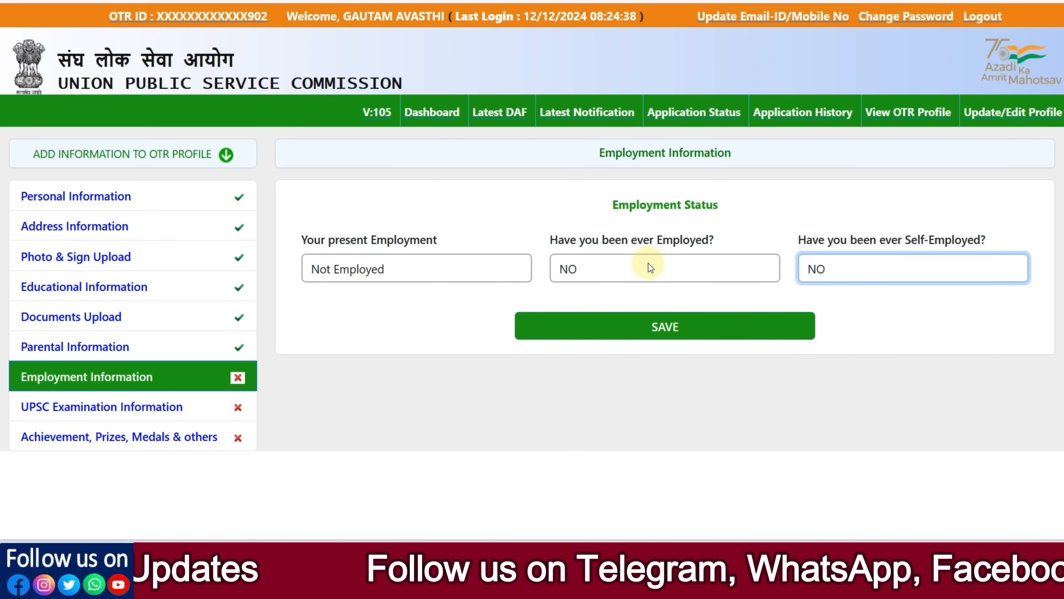
{"action": "left_click", "coordinate": [673, 332]}
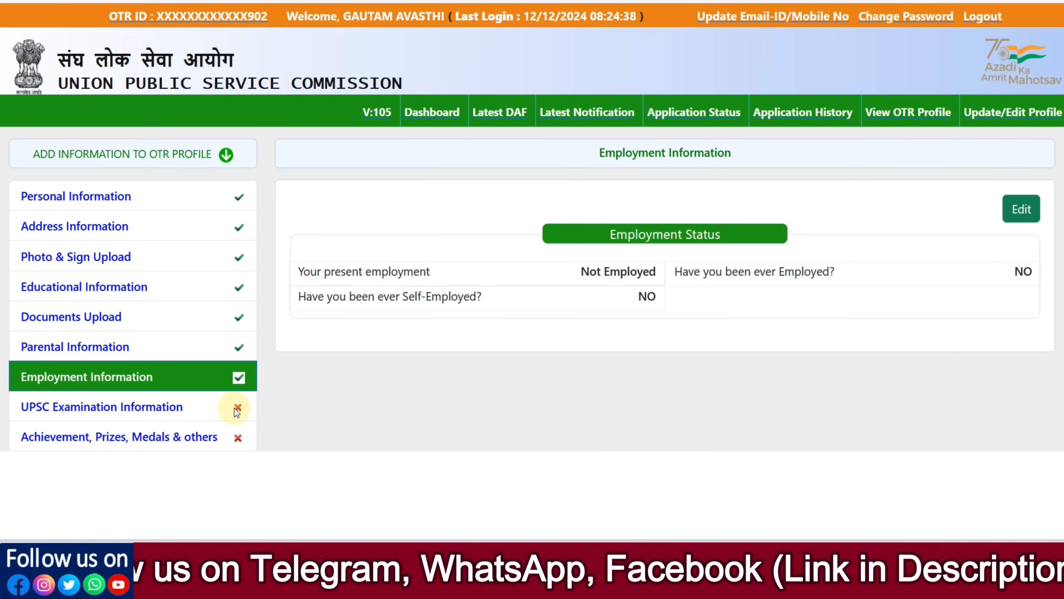
Step: Open the UPSC Examination Information section and answer NO to having ever been debarred by the UPSC
{"action": "left_click", "coordinate": [143, 420]}
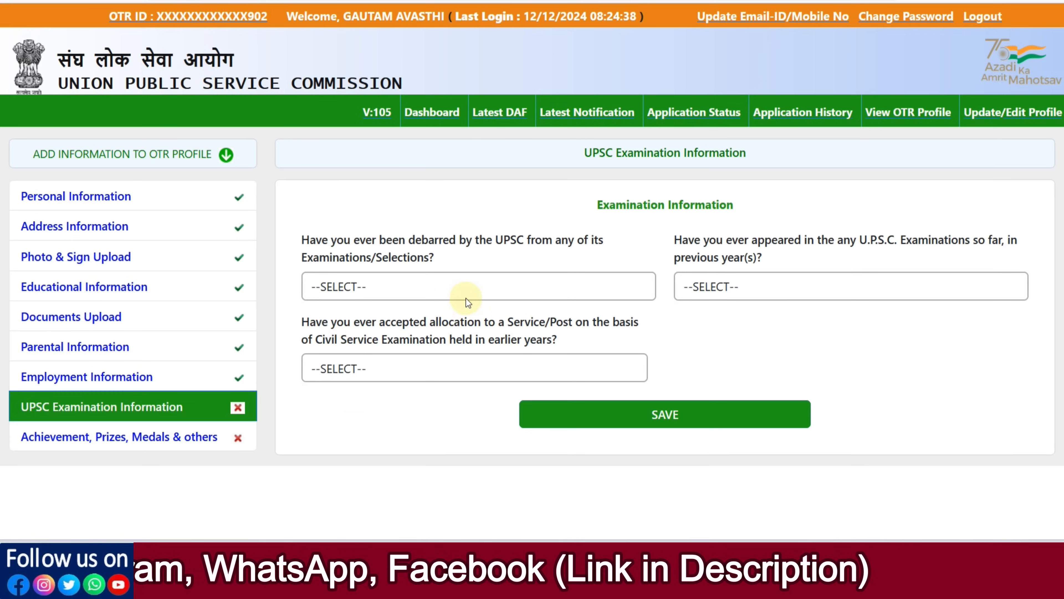
{"action": "left_click", "coordinate": [439, 285]}
{"action": "left_click", "coordinate": [377, 356]}
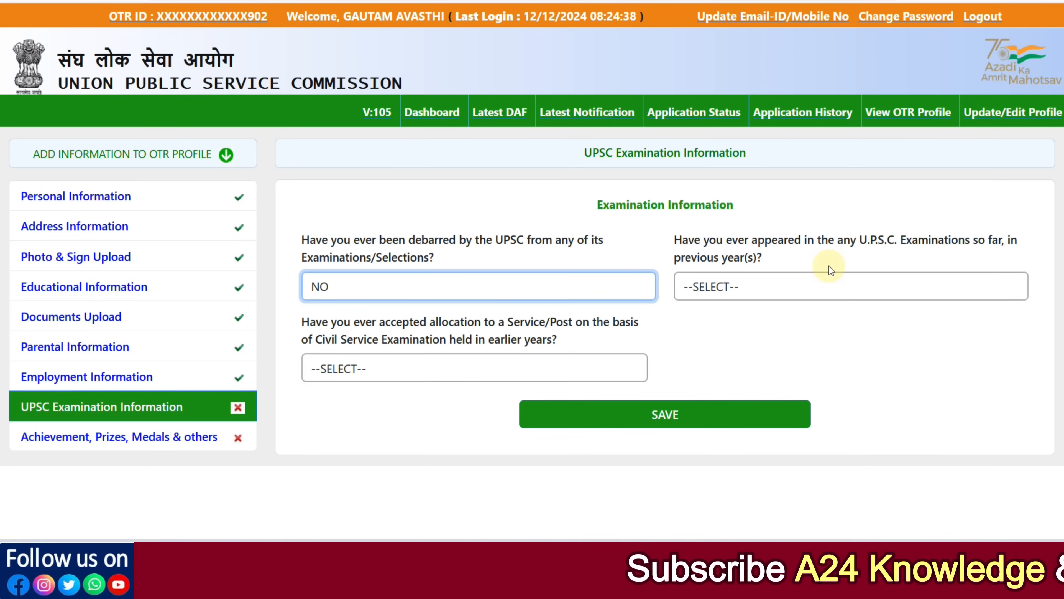
Step: Try YES for having appeared in previous UPSC examinations and look through the available examination names and numbers of appearances
{"action": "left_click", "coordinate": [802, 286]}
{"action": "left_click", "coordinate": [746, 336]}
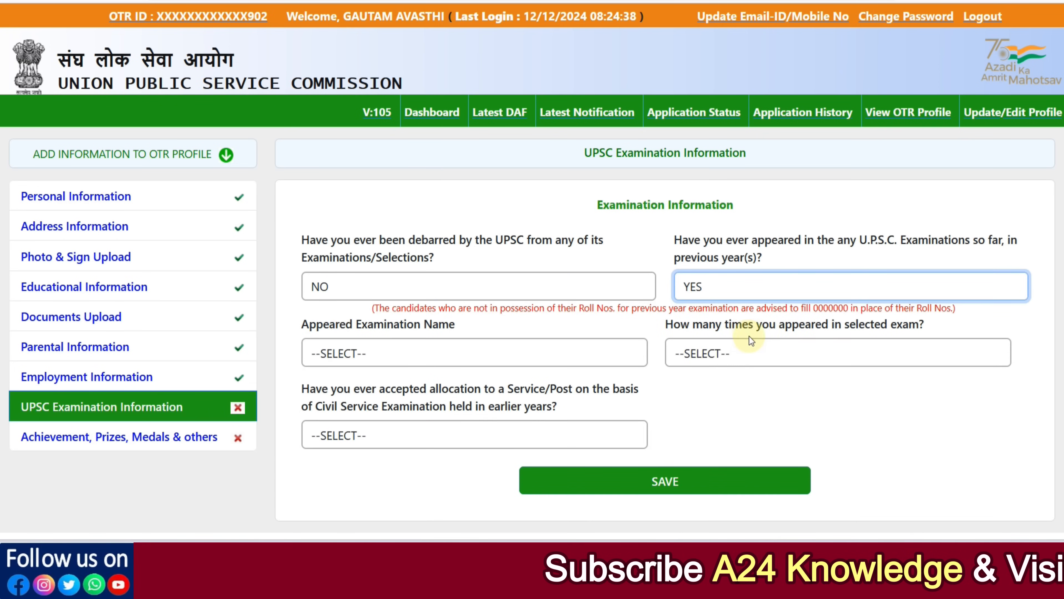
{"action": "left_click", "coordinate": [499, 355]}
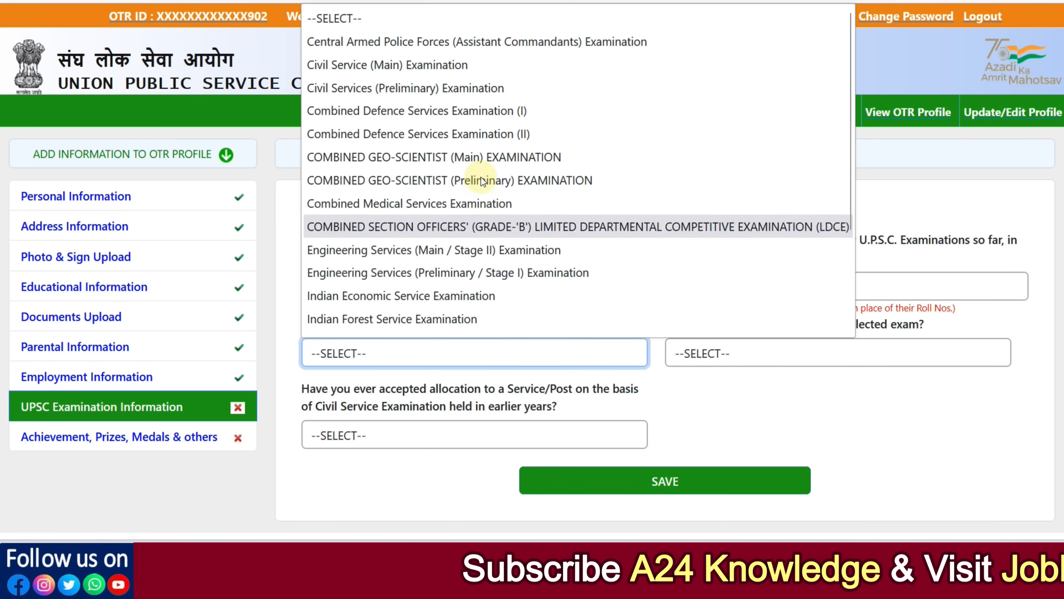
{"action": "left_click", "coordinate": [767, 373]}
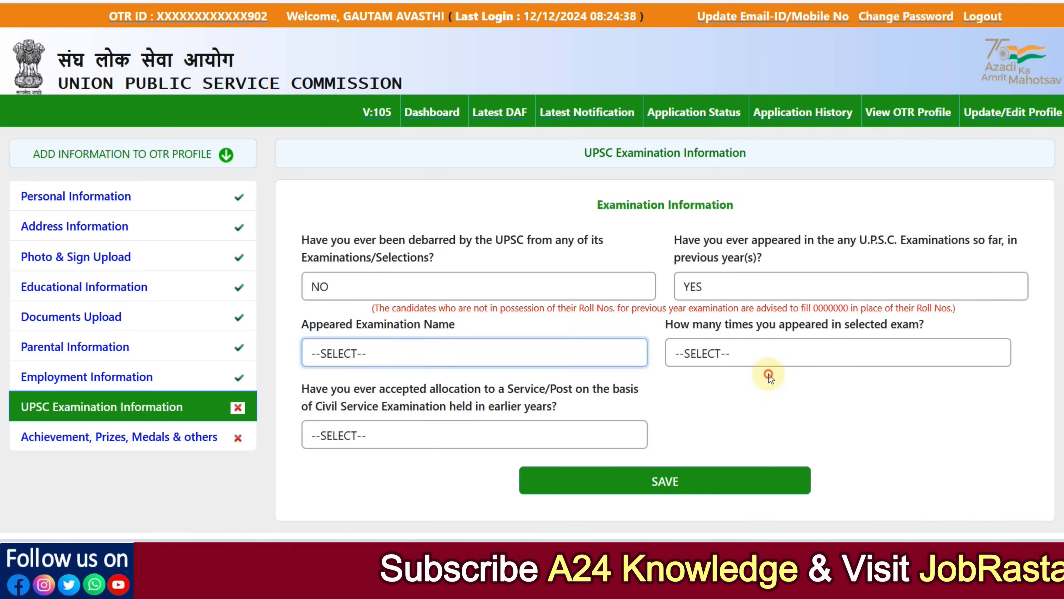
{"action": "left_click", "coordinate": [745, 352]}
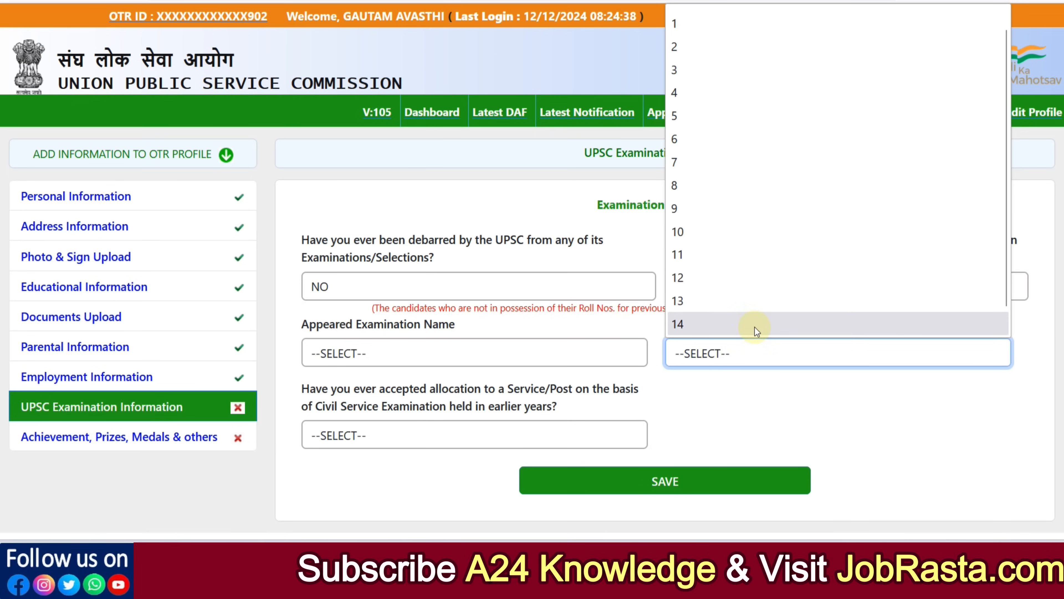
{"action": "left_click", "coordinate": [763, 399]}
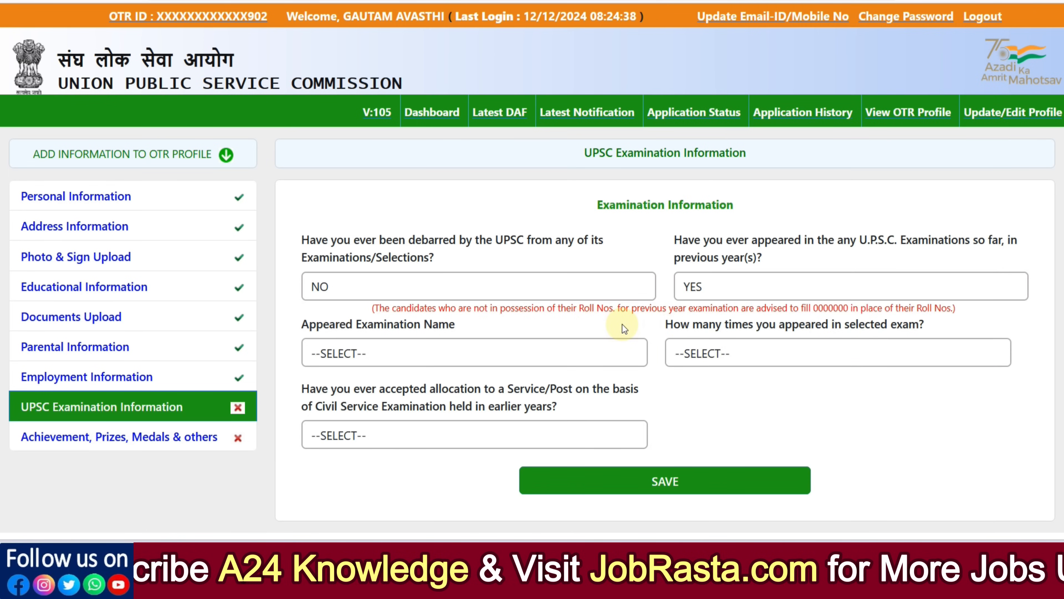
{"action": "left_click", "coordinate": [574, 346]}
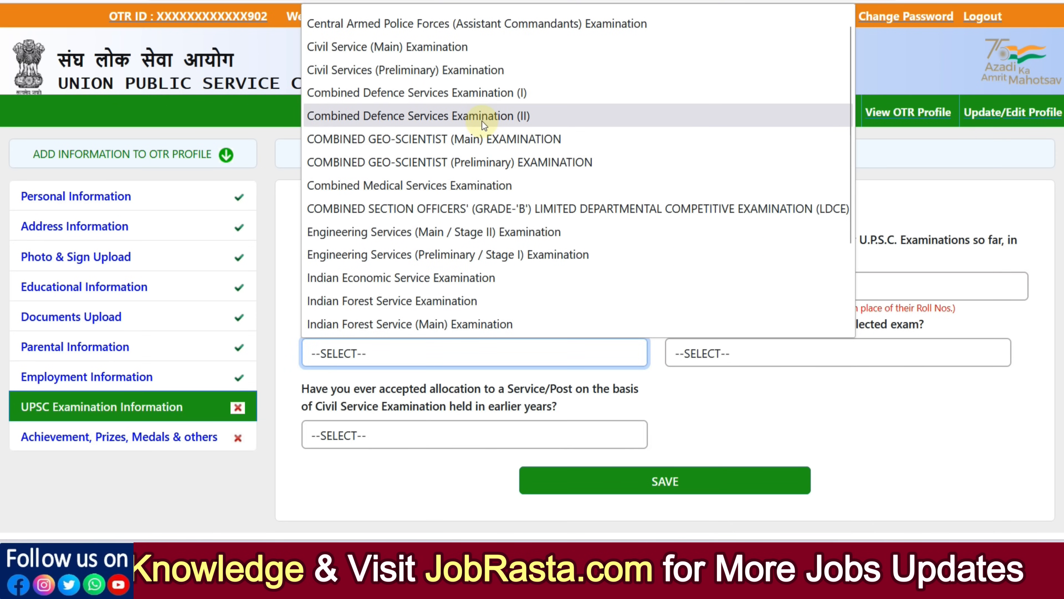
{"action": "scroll", "coordinate": [491, 142], "scroll_direction": "down", "scroll_amount": 3}
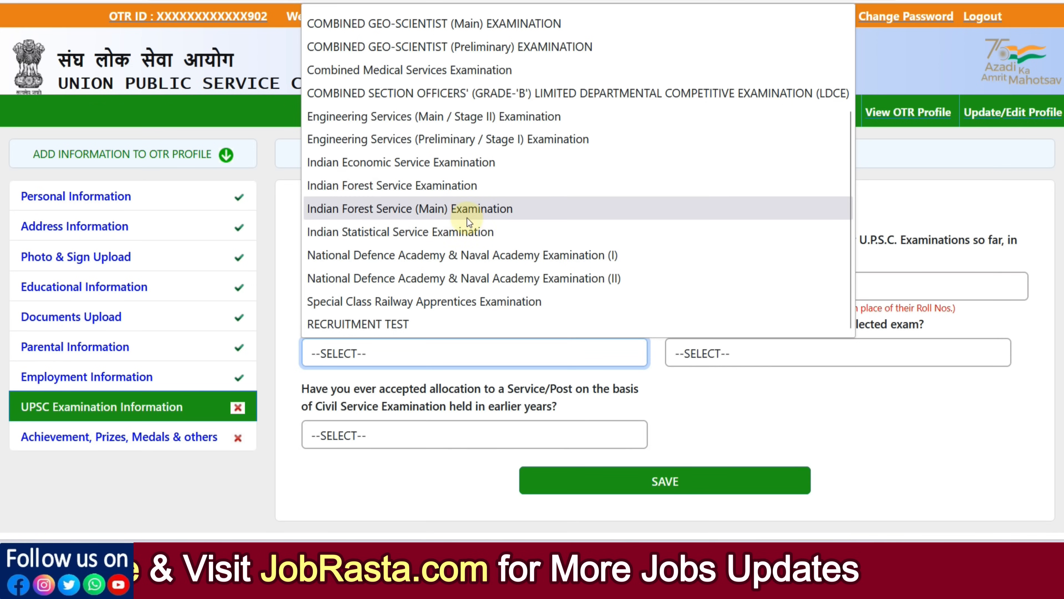
{"action": "scroll", "coordinate": [486, 225], "scroll_direction": "up", "scroll_amount": 3}
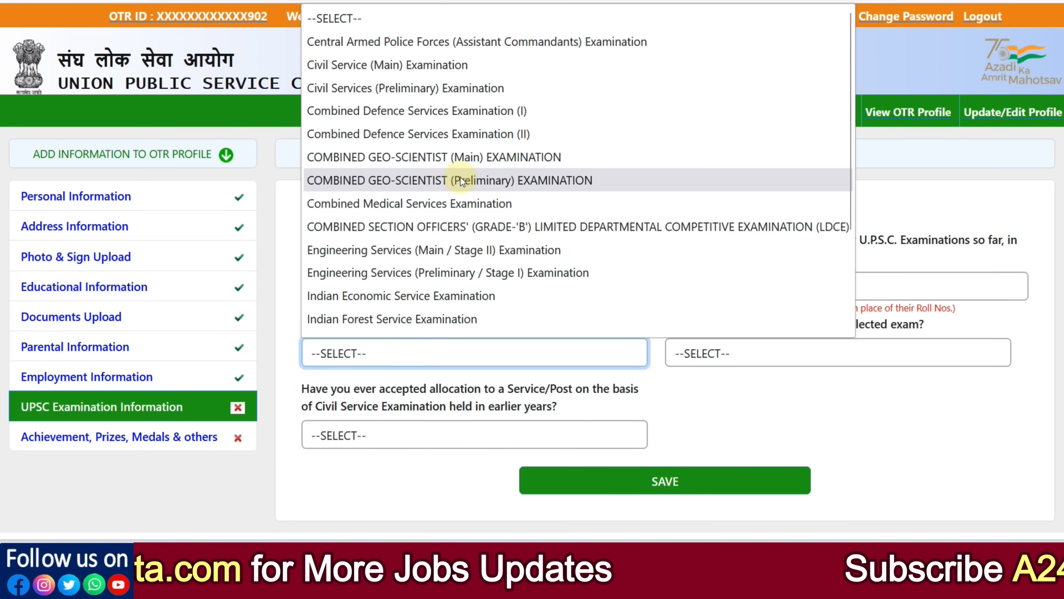
{"action": "scroll", "coordinate": [470, 231], "scroll_direction": "down", "scroll_amount": 3}
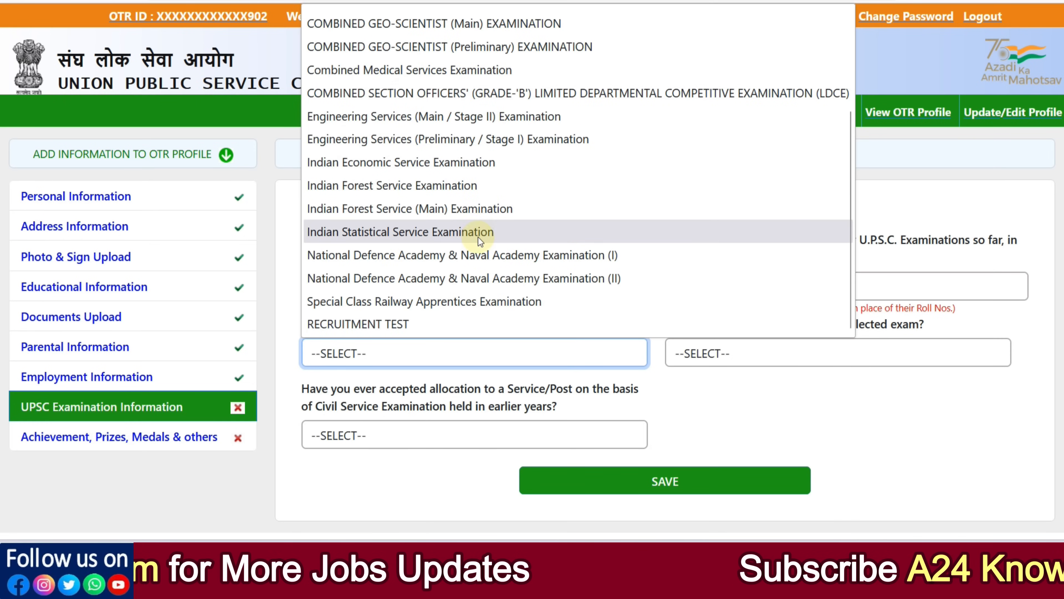
{"action": "left_click", "coordinate": [788, 424]}
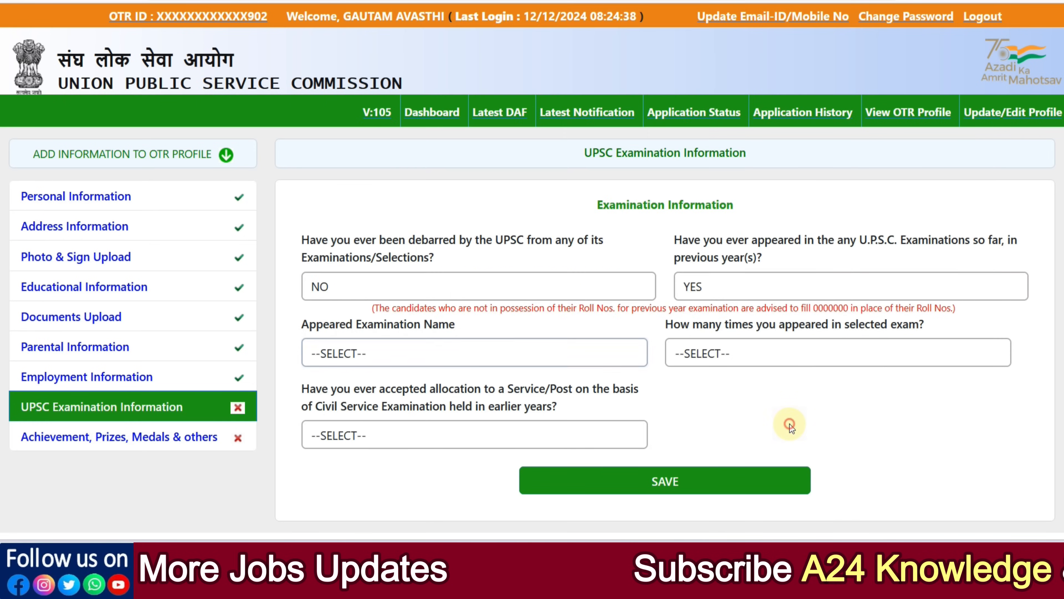
Step: Answer NO to having appeared in UPSC examinations and to having accepted a service or post allocation, and save the examination information
{"action": "left_click", "coordinate": [708, 289]}
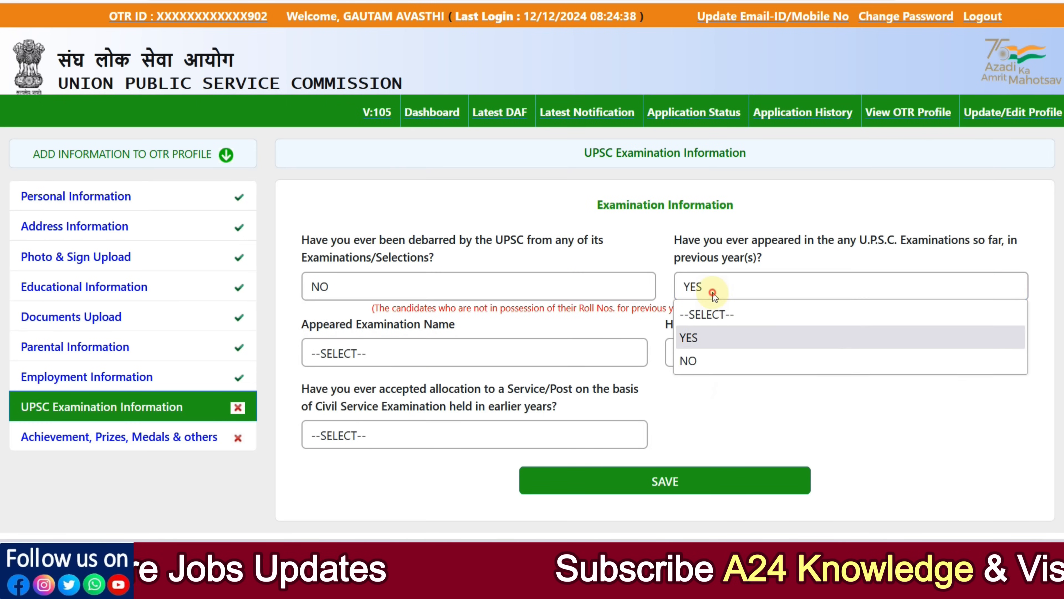
{"action": "left_click", "coordinate": [695, 351]}
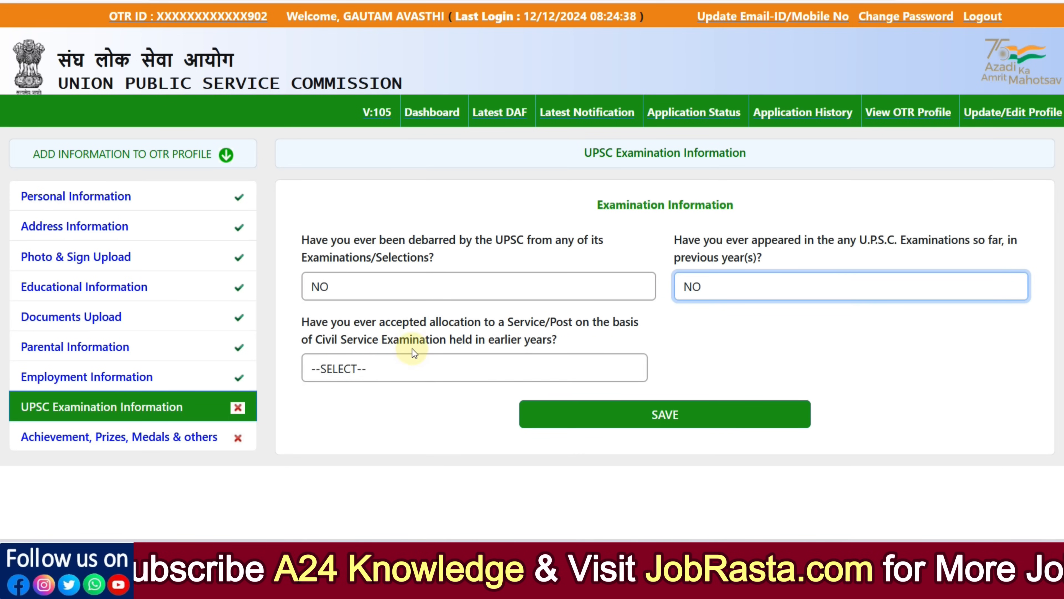
{"action": "left_click", "coordinate": [447, 364]}
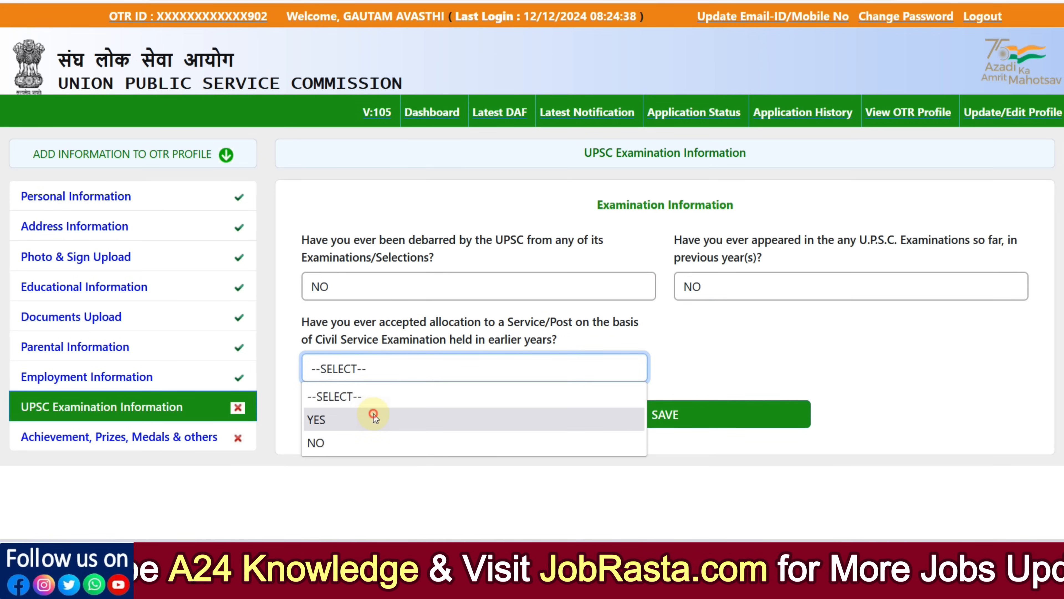
{"action": "left_click", "coordinate": [373, 417]}
{"action": "scroll", "coordinate": [584, 394], "scroll_direction": "down", "scroll_amount": 1}
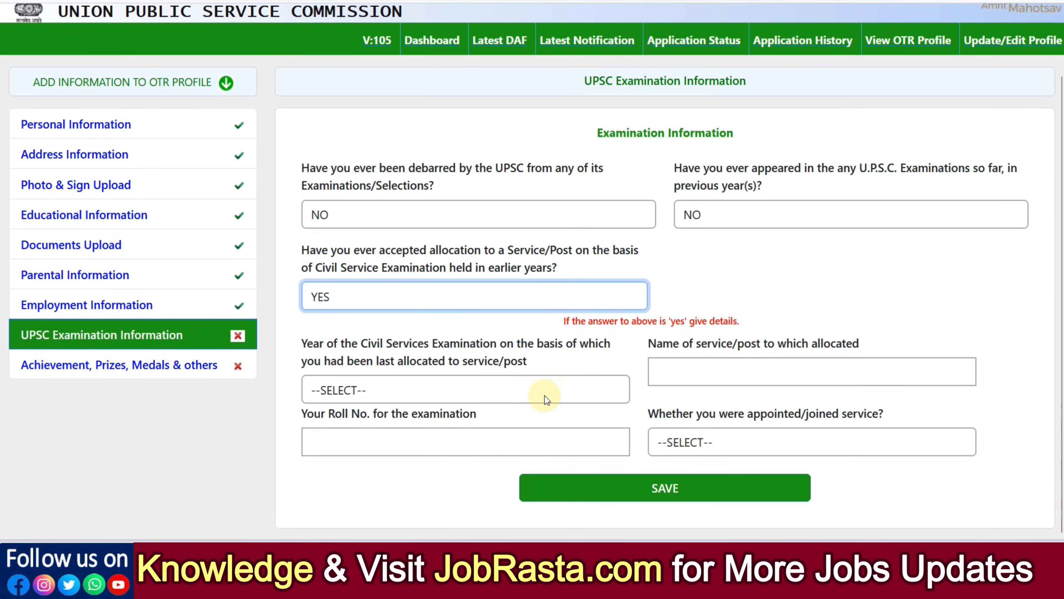
{"action": "left_click", "coordinate": [366, 304]}
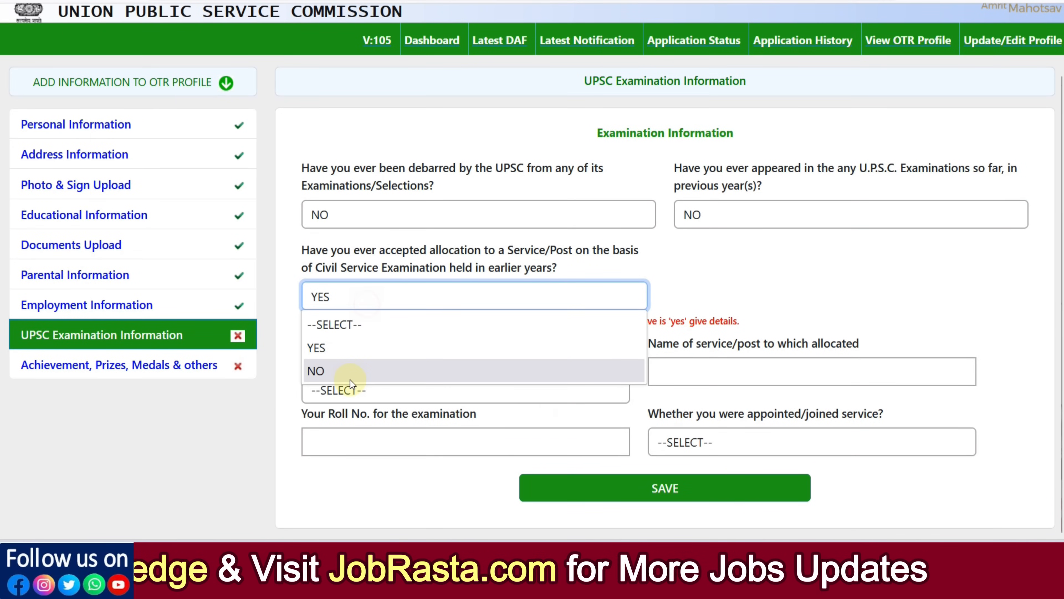
{"action": "left_click", "coordinate": [349, 379]}
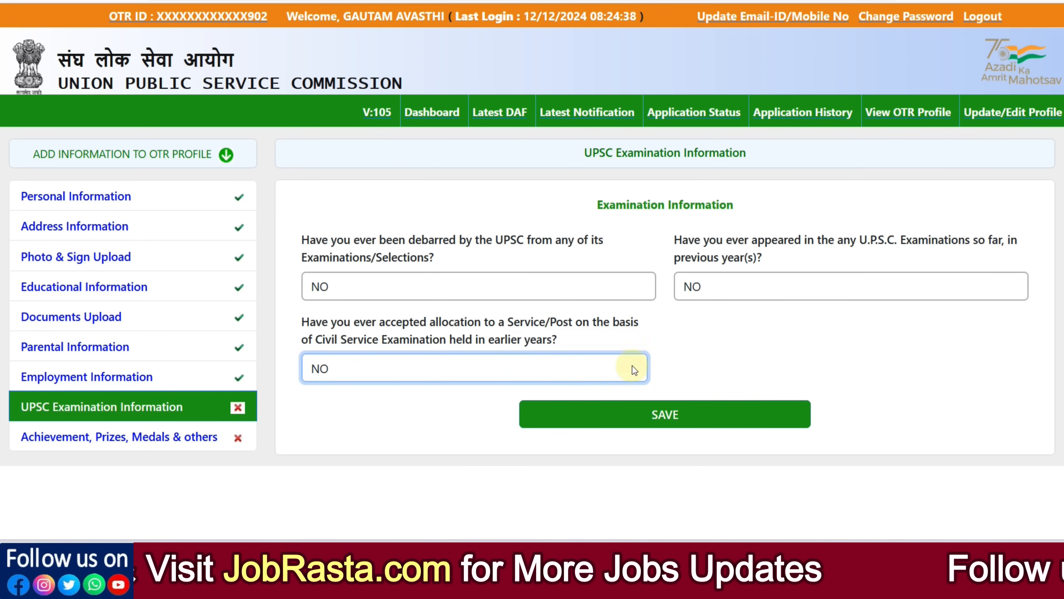
{"action": "left_click", "coordinate": [653, 411]}
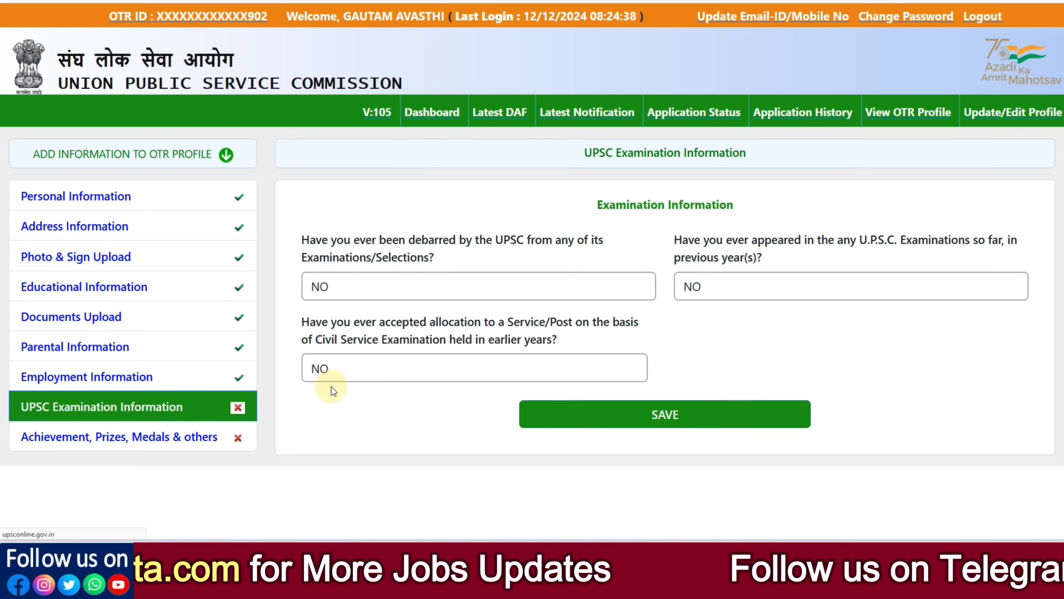
Step: Open the Achievement, Prizes, Medals & others section and answer YES to the family owning any of the listed assets
{"action": "left_click", "coordinate": [185, 436]}
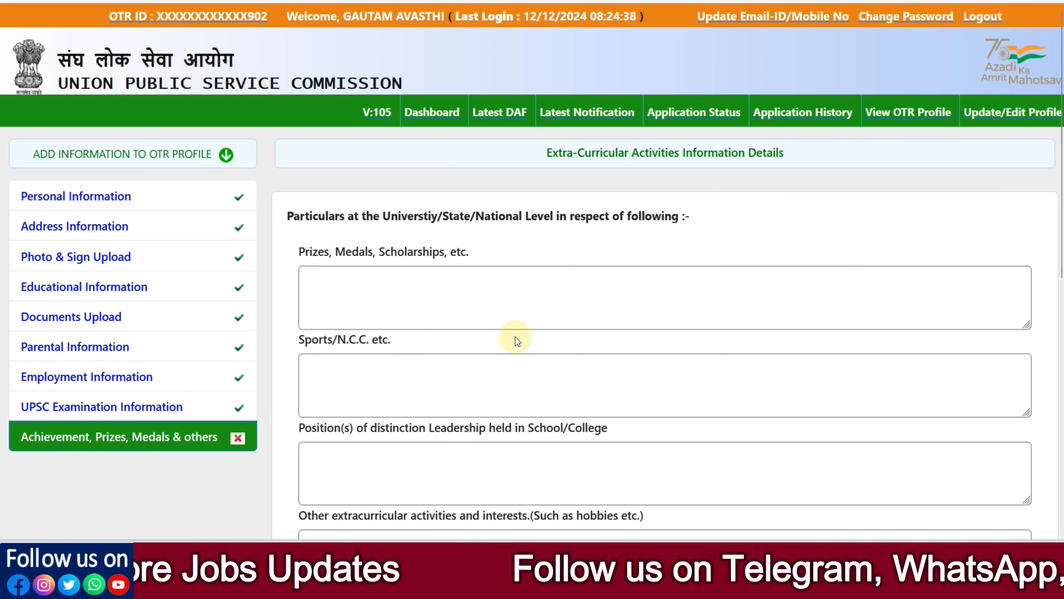
{"action": "scroll", "coordinate": [515, 337], "scroll_direction": "down", "scroll_amount": 3}
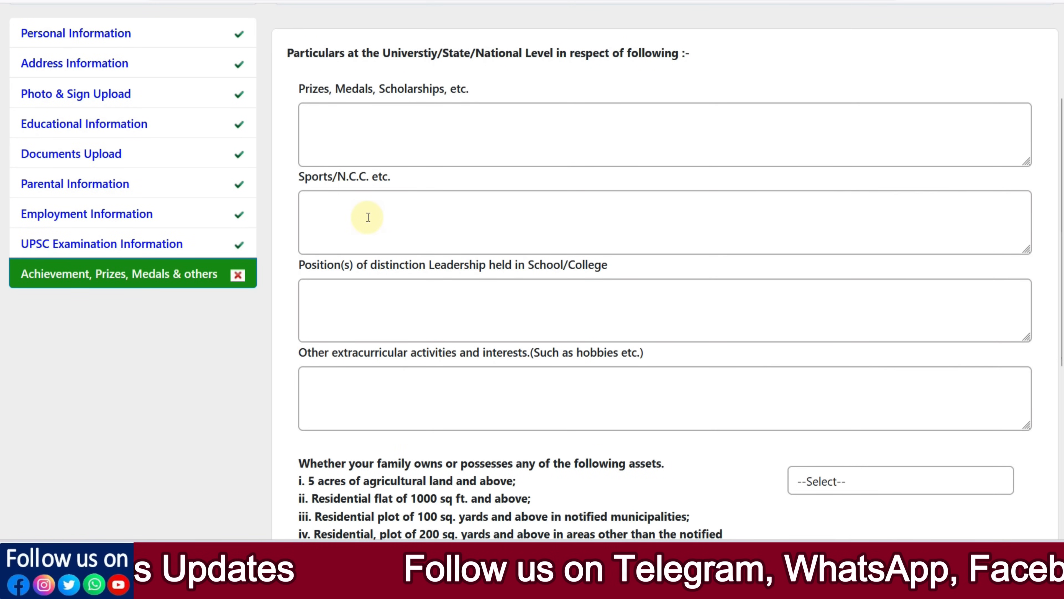
{"action": "scroll", "coordinate": [389, 230], "scroll_direction": "down", "scroll_amount": 2}
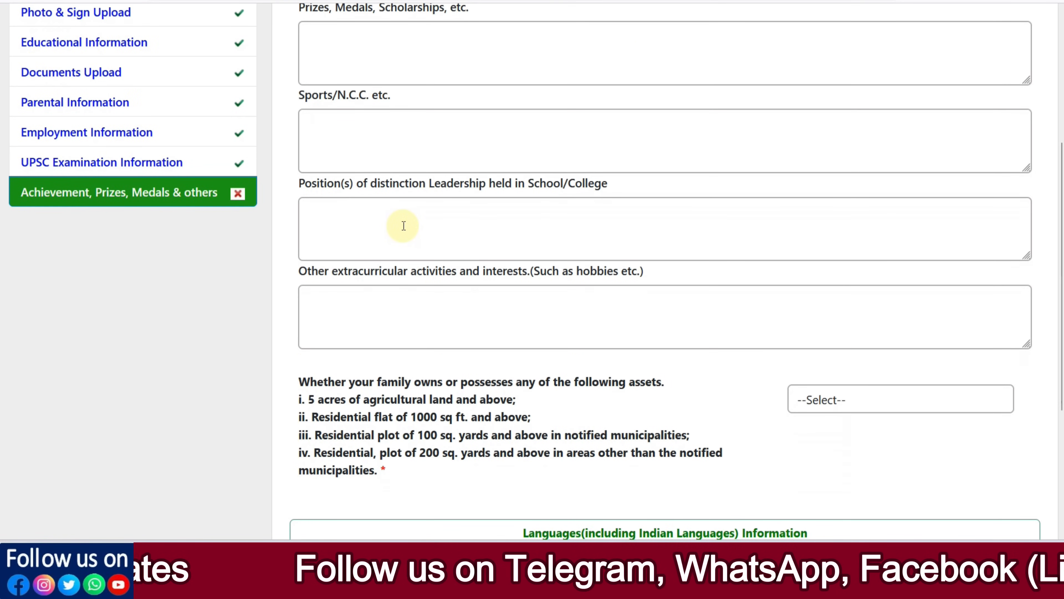
{"action": "scroll", "coordinate": [425, 225], "scroll_direction": "down", "scroll_amount": 3}
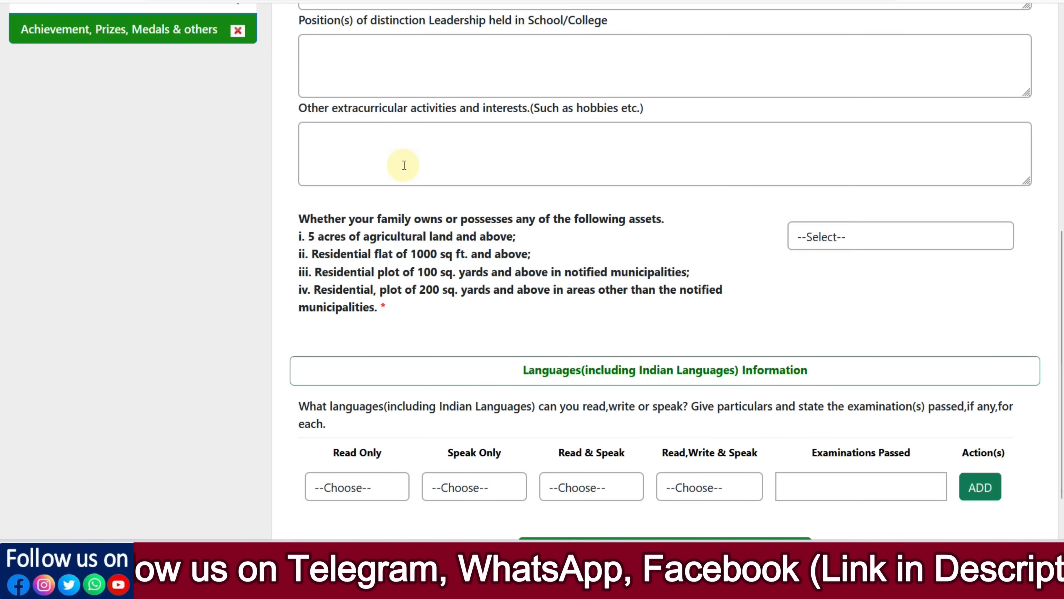
{"action": "scroll", "coordinate": [439, 173], "scroll_direction": "down", "scroll_amount": 1}
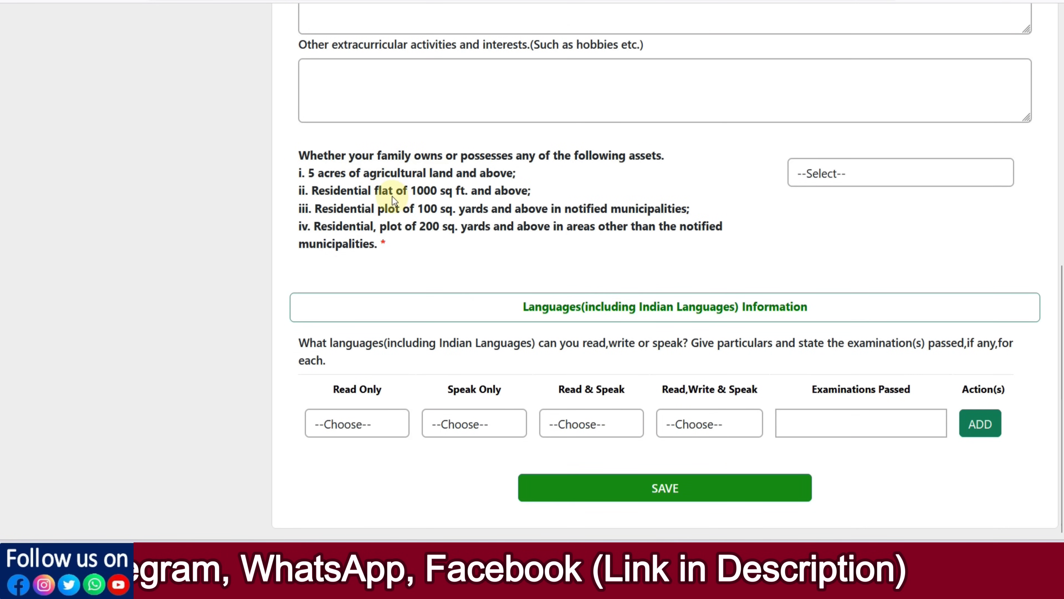
{"action": "left_click", "coordinate": [794, 180]}
{"action": "left_click", "coordinate": [810, 224]}
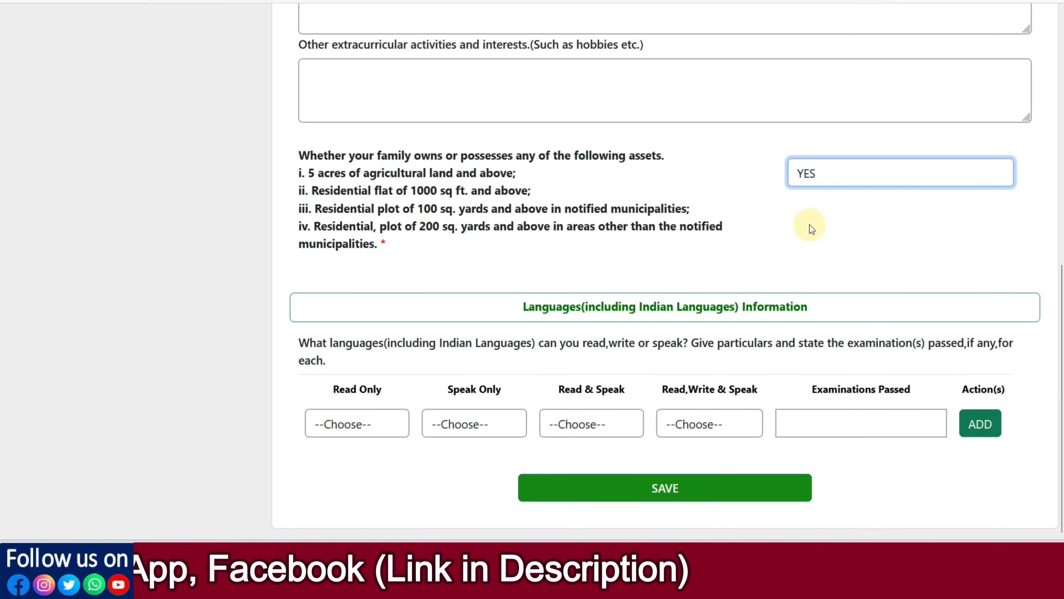
Step: Change the answer on whether the family owns any of the listed land or residential assets to NO
{"action": "left_click", "coordinate": [810, 224]}
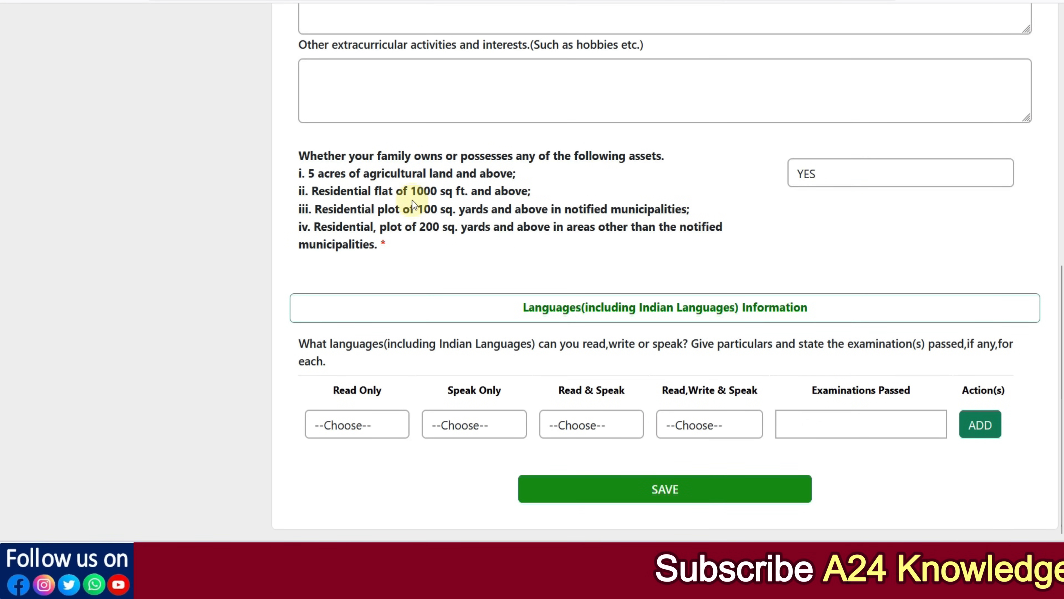
{"action": "left_click", "coordinate": [792, 182]}
{"action": "left_click", "coordinate": [798, 248]}
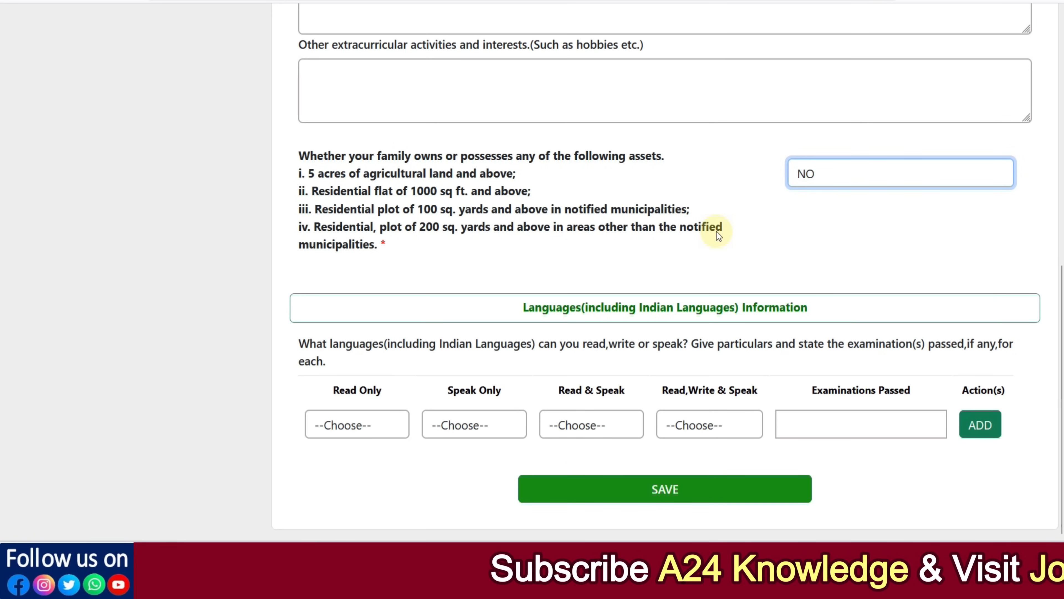
Step: Add a language entry with Hindi for Read Only, Speak Only, Read & Speak and Read, Write & Speak, and SSC as examination passed
{"action": "left_click", "coordinate": [387, 425]}
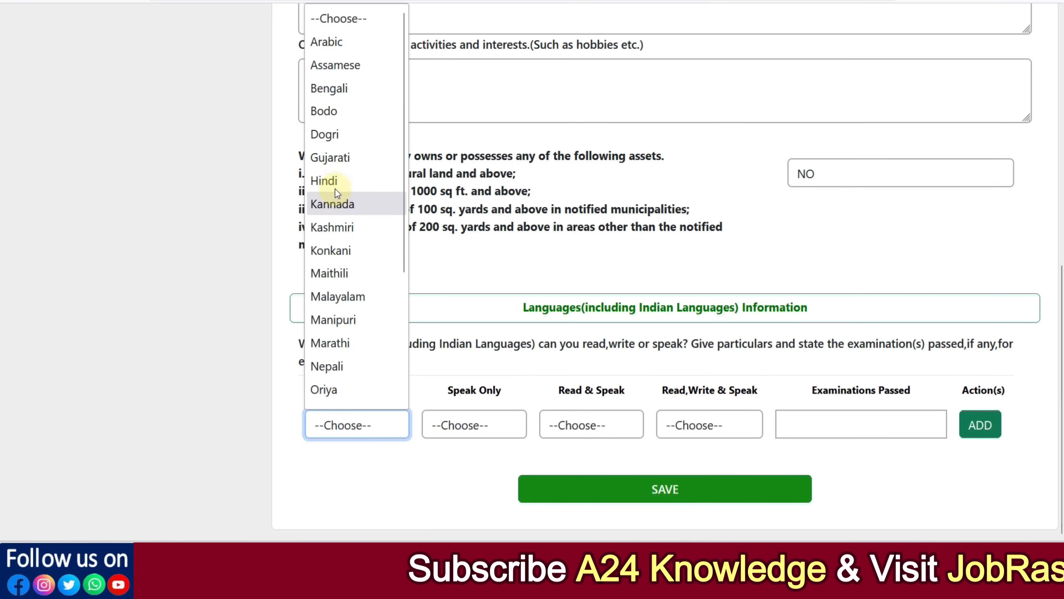
{"action": "left_click", "coordinate": [331, 179]}
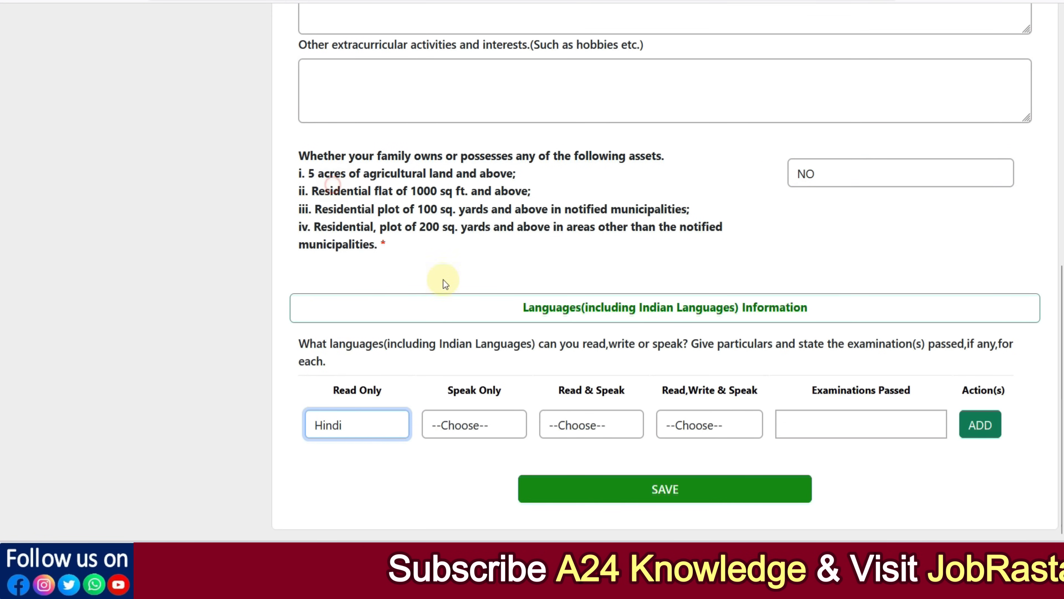
{"action": "left_click", "coordinate": [439, 427]}
{"action": "left_click", "coordinate": [452, 189]}
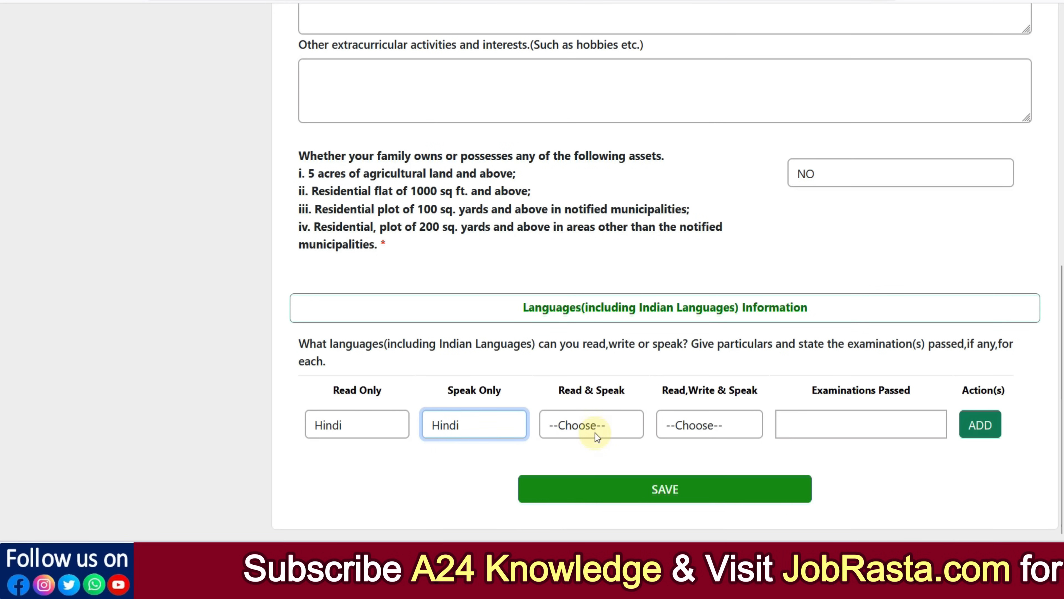
{"action": "left_click", "coordinate": [592, 426]}
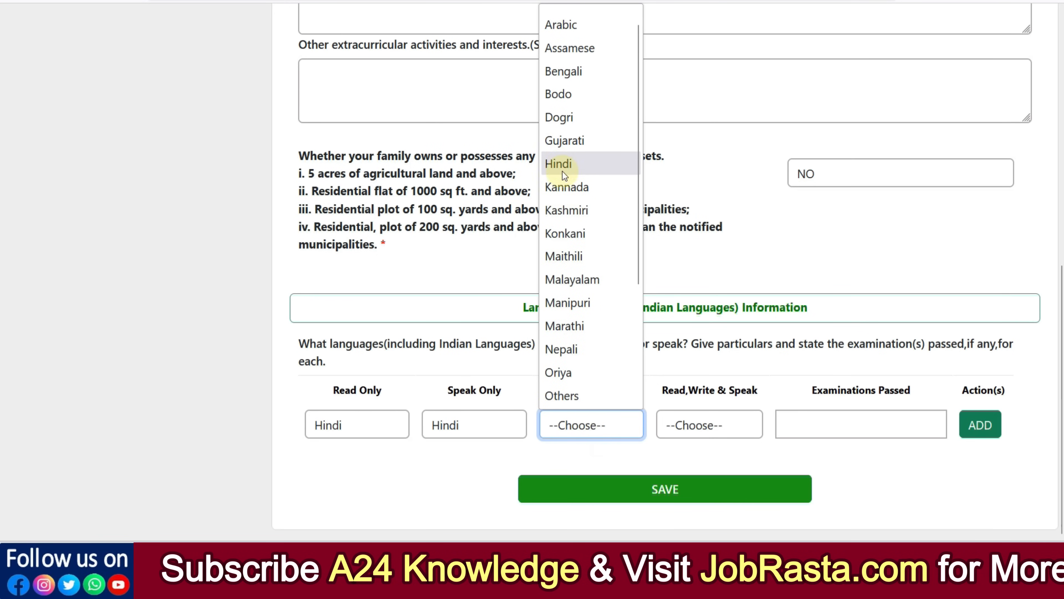
{"action": "left_click", "coordinate": [562, 164]}
{"action": "left_click", "coordinate": [702, 428]}
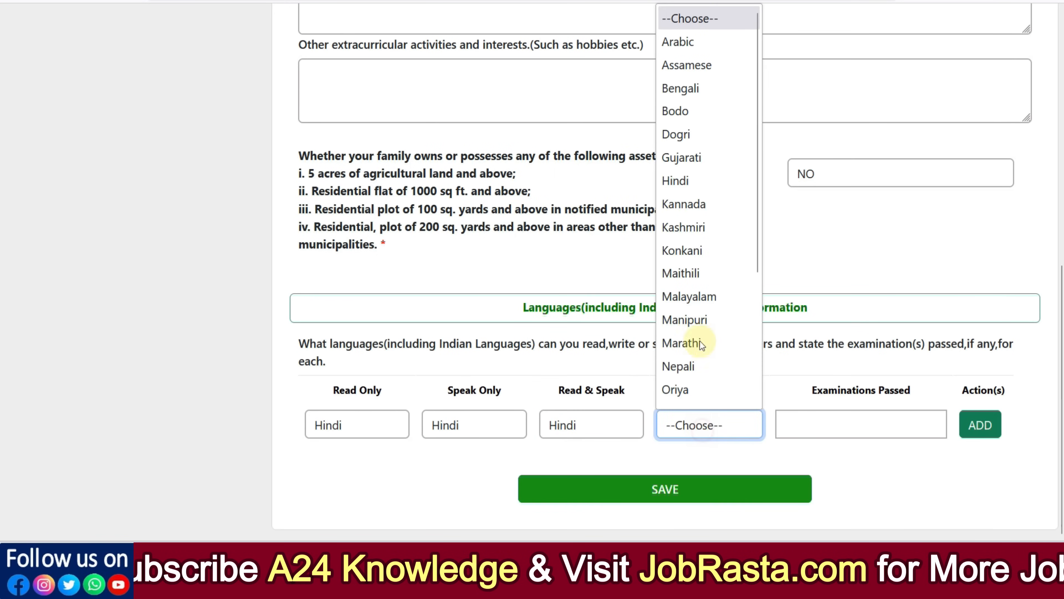
{"action": "left_click", "coordinate": [684, 189]}
{"action": "left_click", "coordinate": [835, 427]}
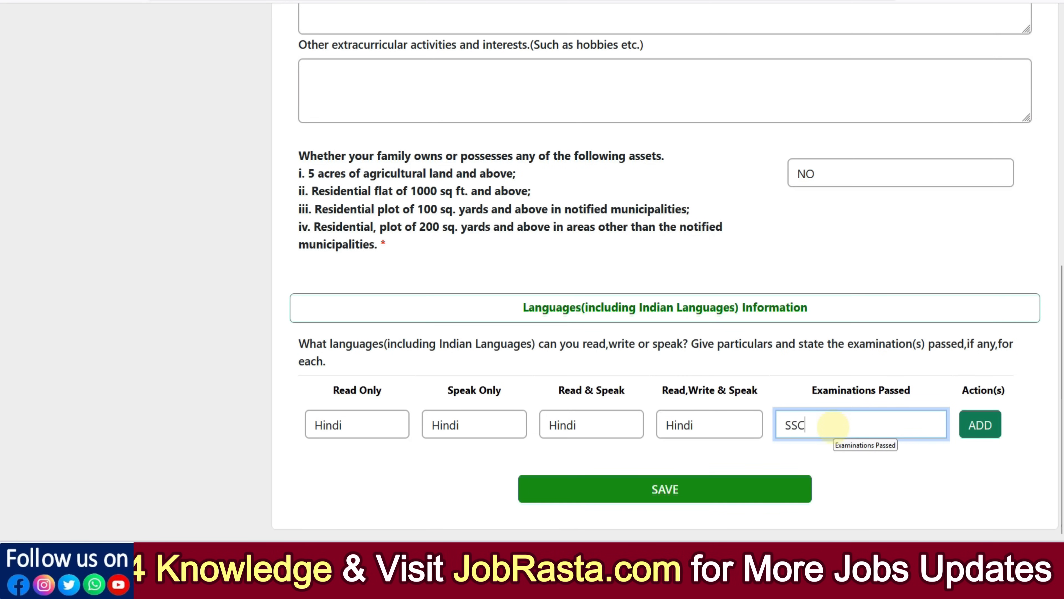
{"action": "left_click", "coordinate": [981, 434]}
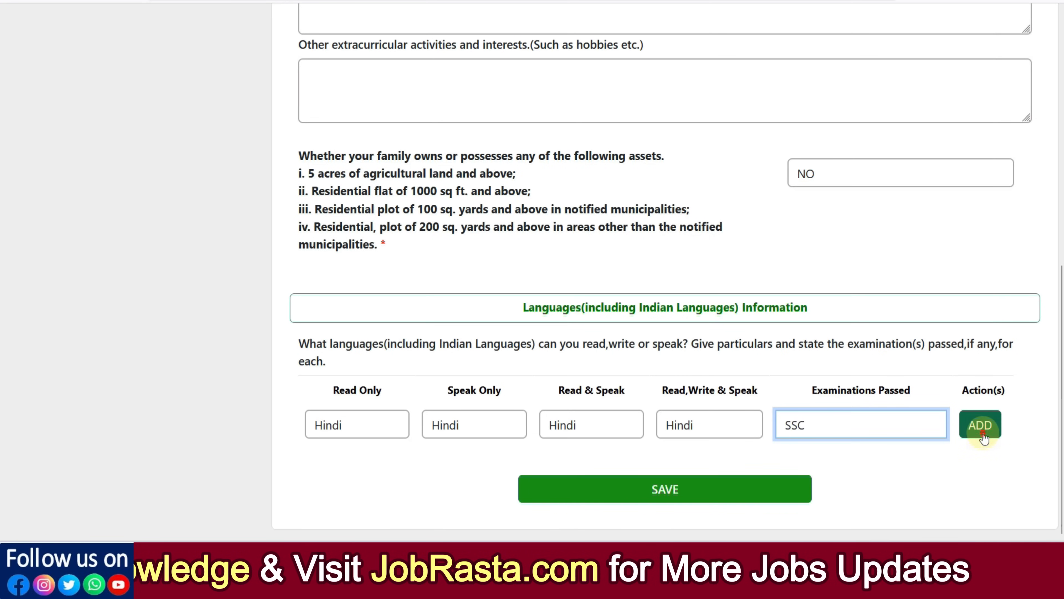
{"action": "scroll", "coordinate": [720, 423], "scroll_direction": "down", "scroll_amount": 1}
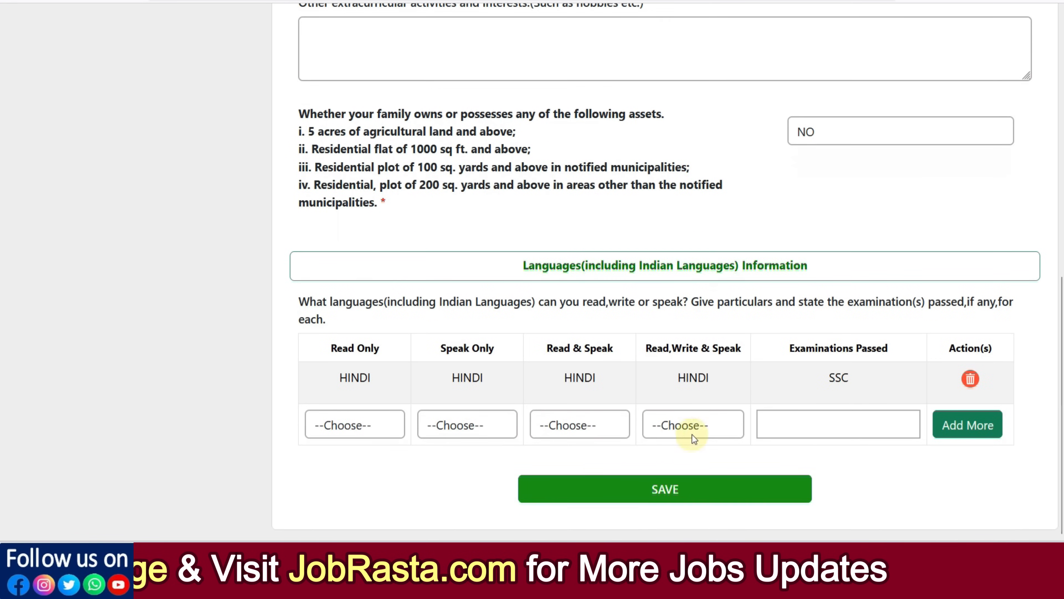
Step: Look through the language choices for a further entry, leave it empty, and save the Achievement, Prizes, Medals & others section
{"action": "left_click", "coordinate": [384, 426]}
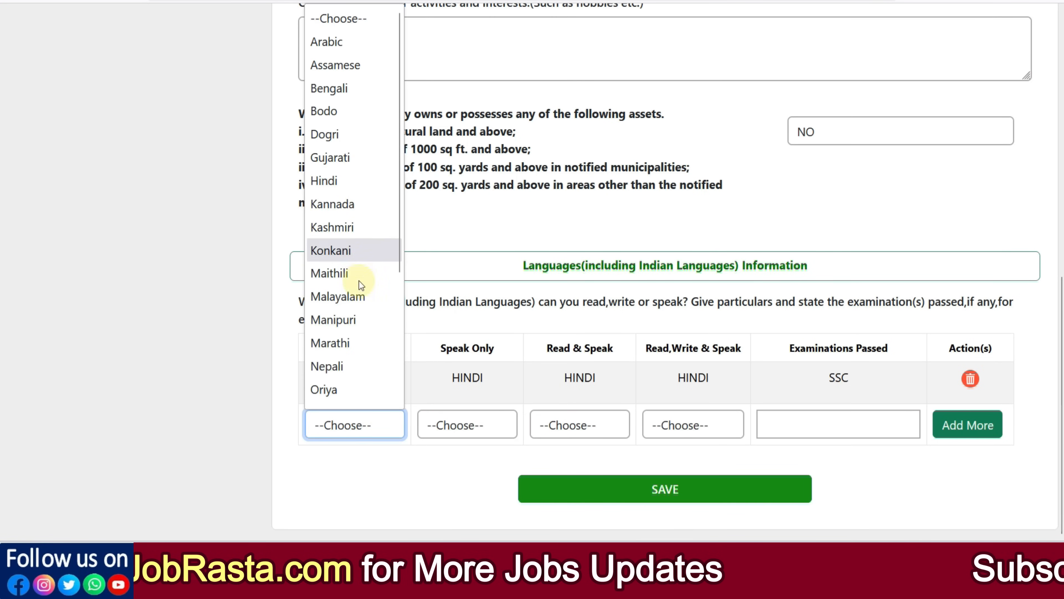
{"action": "scroll", "coordinate": [363, 310], "scroll_direction": "down", "scroll_amount": 4}
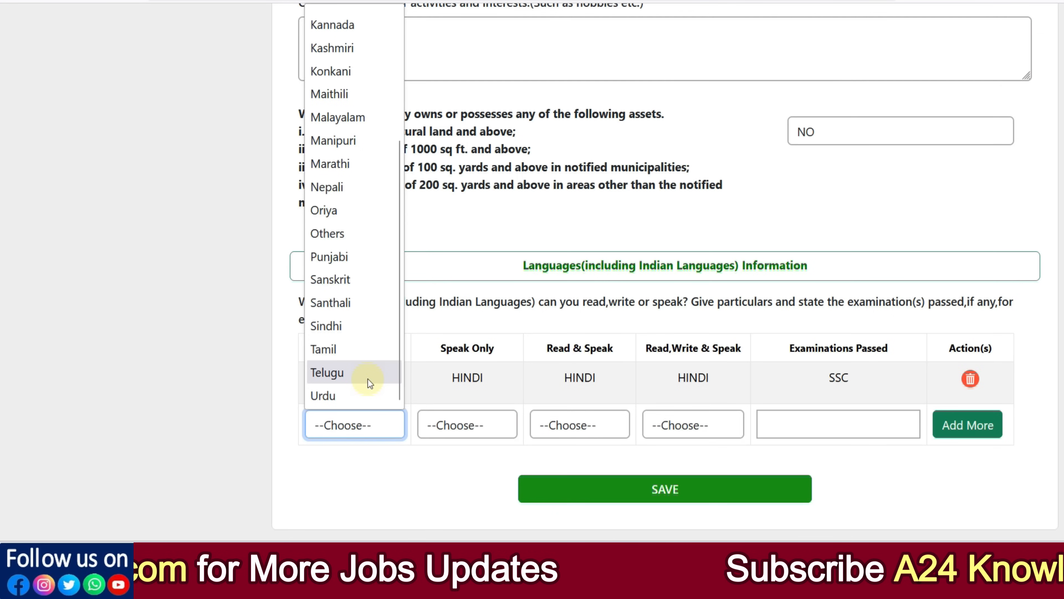
{"action": "scroll", "coordinate": [368, 379], "scroll_direction": "up", "scroll_amount": 2}
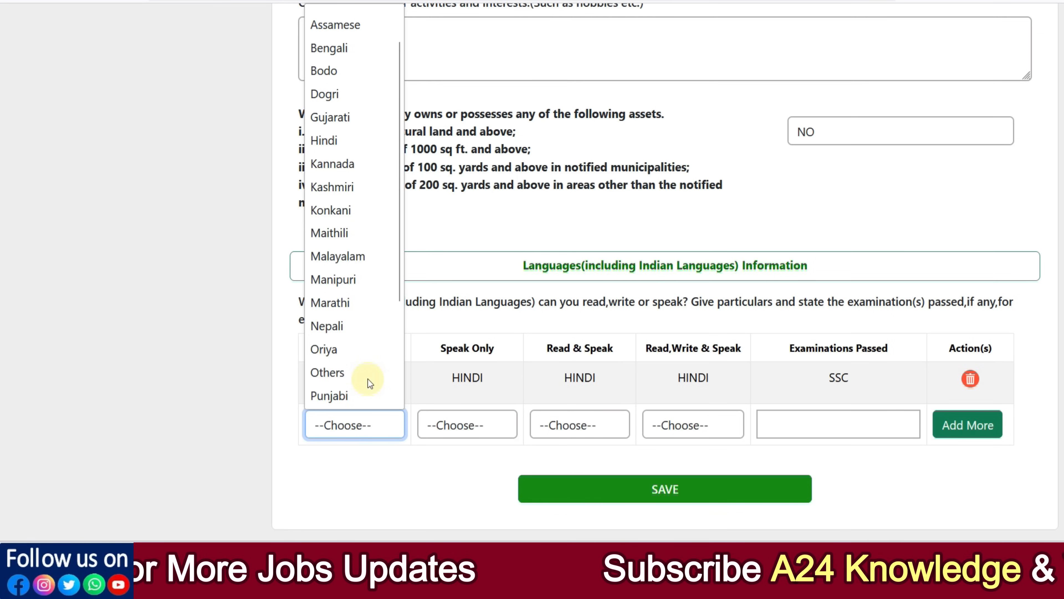
{"action": "scroll", "coordinate": [368, 379], "scroll_direction": "up", "scroll_amount": 1}
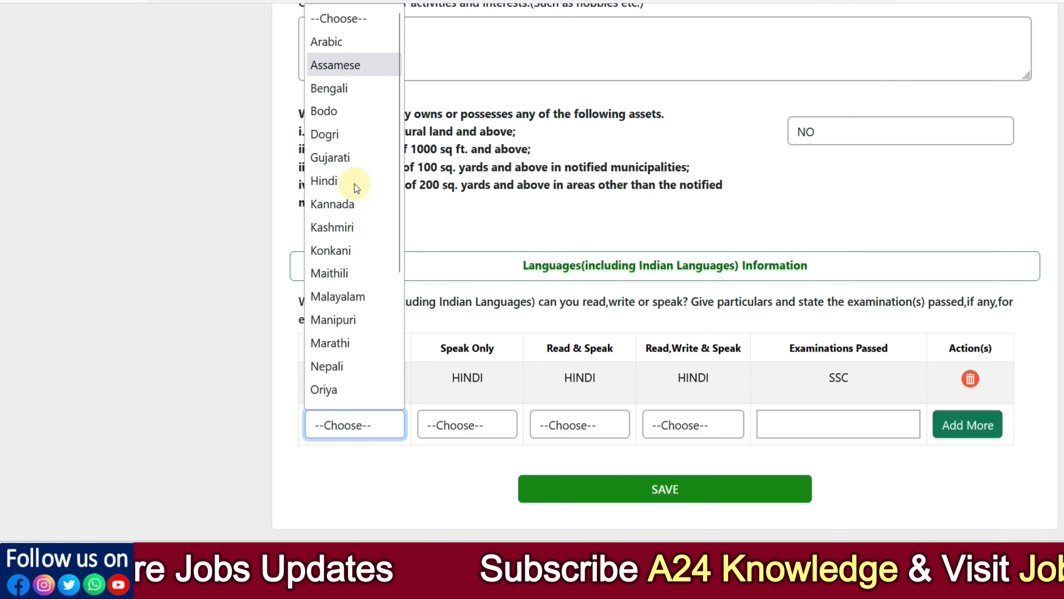
{"action": "left_click", "coordinate": [409, 480]}
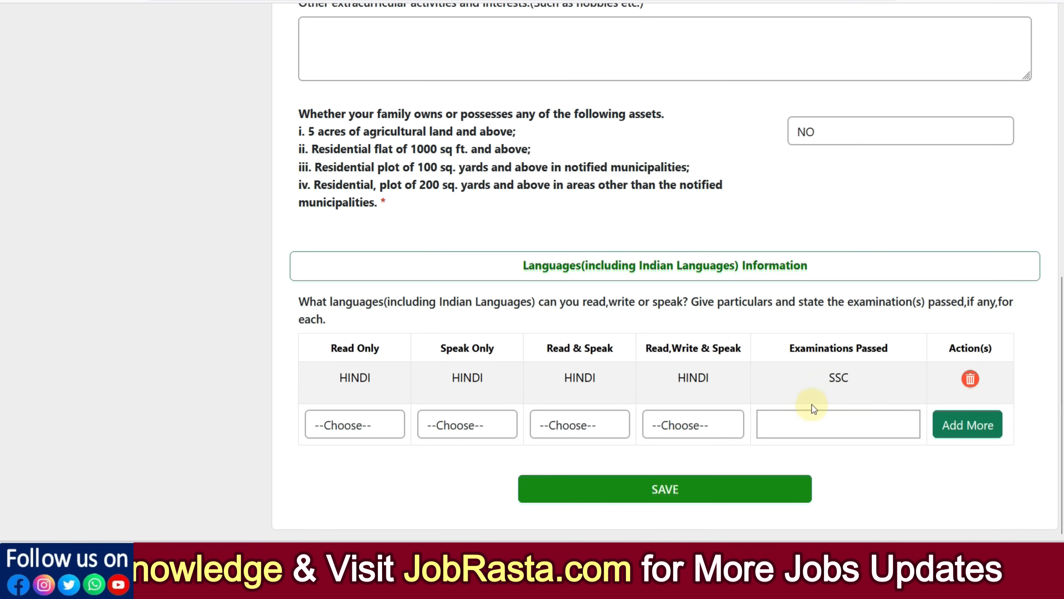
{"action": "left_click", "coordinate": [653, 489]}
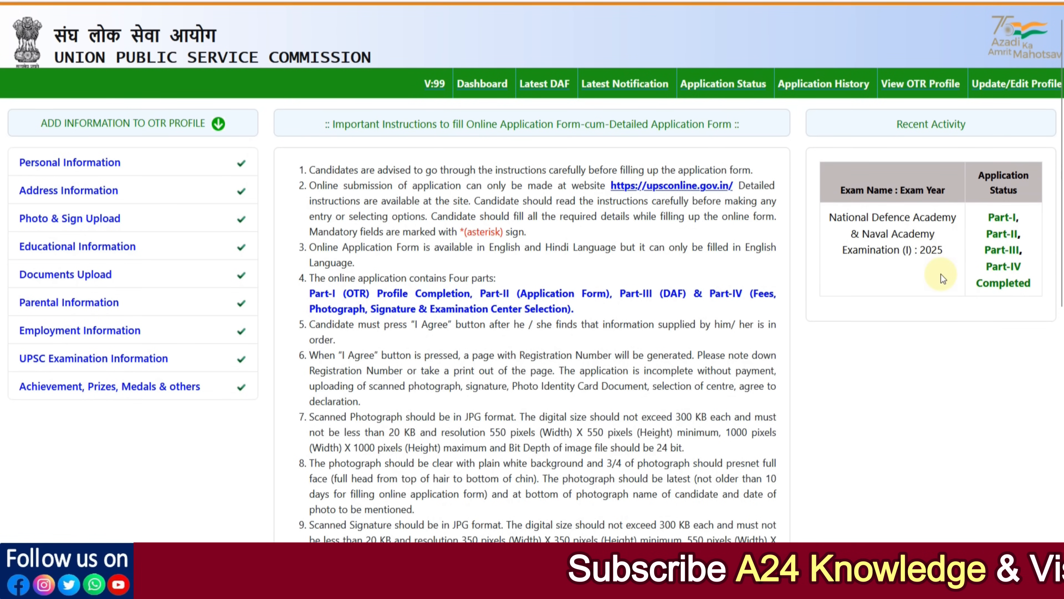
Step: Open the latest notifications and start Part-I for the Combined Defence Services Examination (I) 2025
{"action": "left_click", "coordinate": [608, 85]}
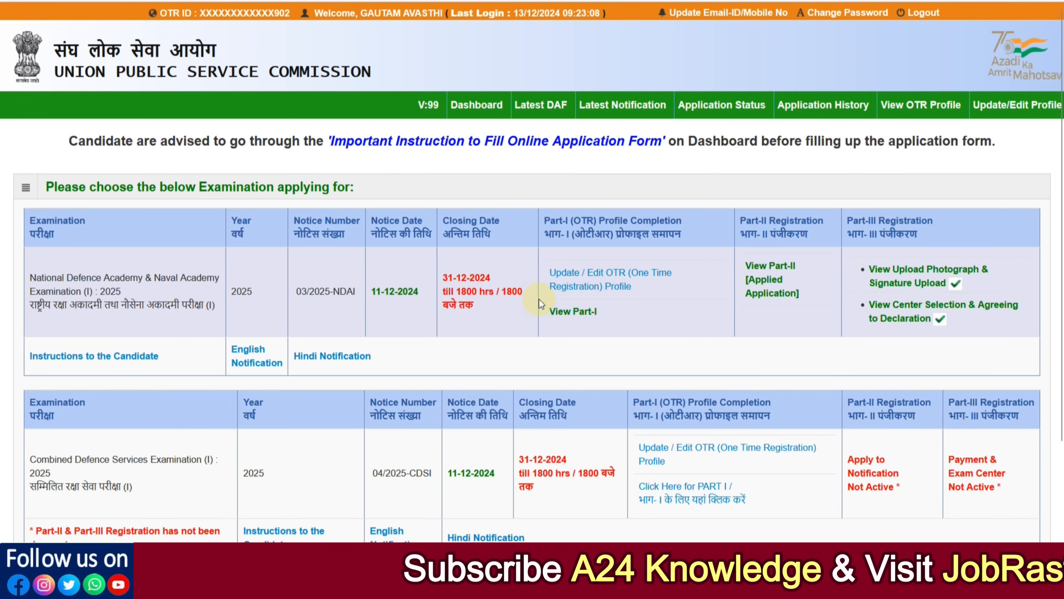
{"action": "scroll", "coordinate": [539, 299], "scroll_direction": "down", "scroll_amount": 3}
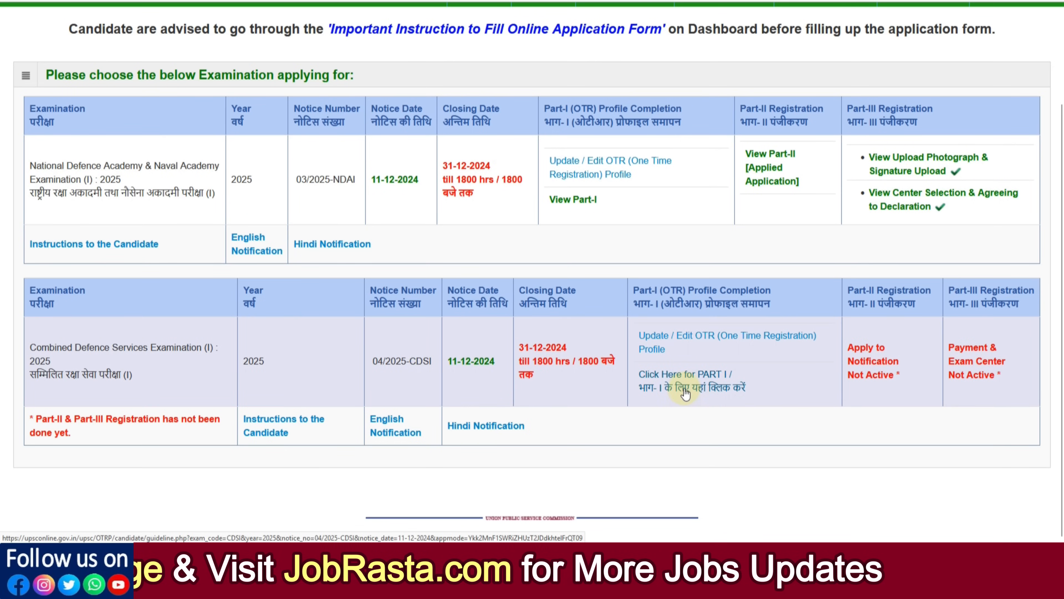
{"action": "left_click", "coordinate": [682, 388]}
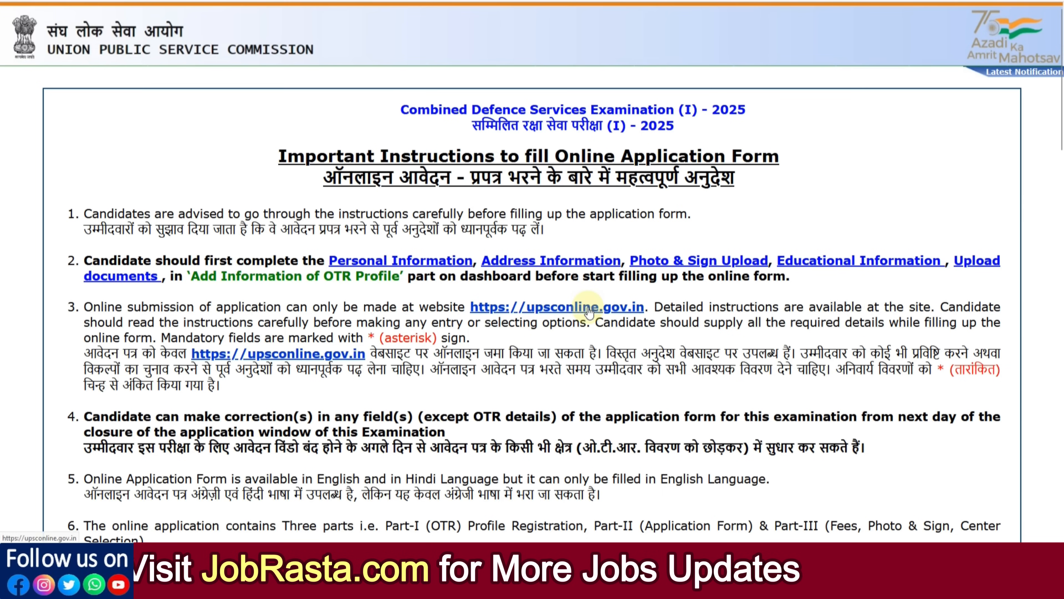
Step: Go through the application instructions to their end and confirm having read and understood them
{"action": "scroll", "coordinate": [588, 307], "scroll_direction": "down", "scroll_amount": 15}
{"action": "scroll", "coordinate": [589, 307], "scroll_direction": "down", "scroll_amount": 15}
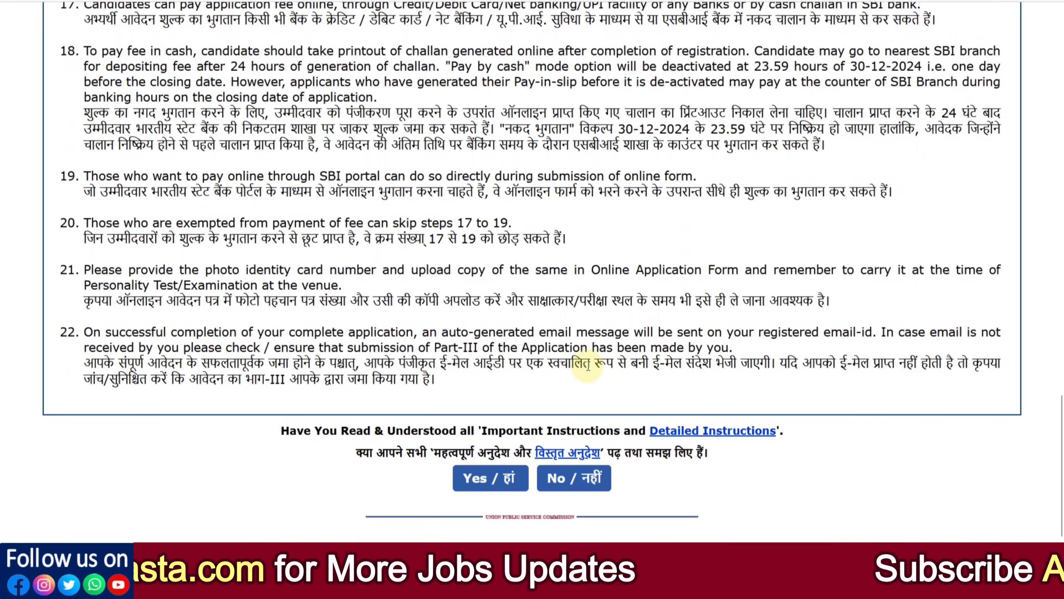
{"action": "left_click", "coordinate": [483, 476]}
{"action": "left_click", "coordinate": [623, 296]}
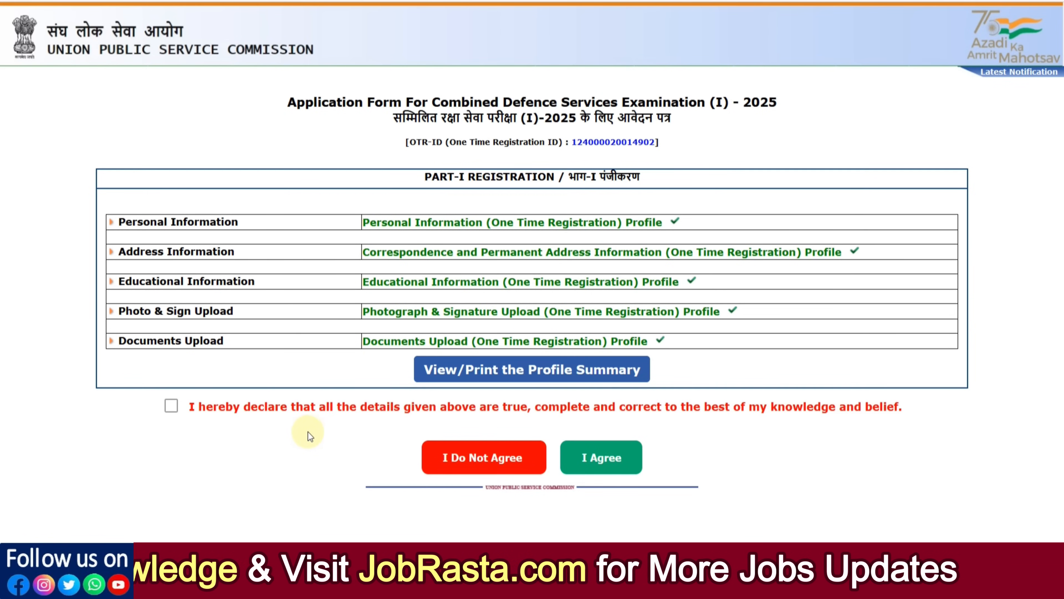
Step: Accept the declaration that all details are true, complete and correct, and agree to submit the Part-I registration
{"action": "left_click", "coordinate": [171, 406]}
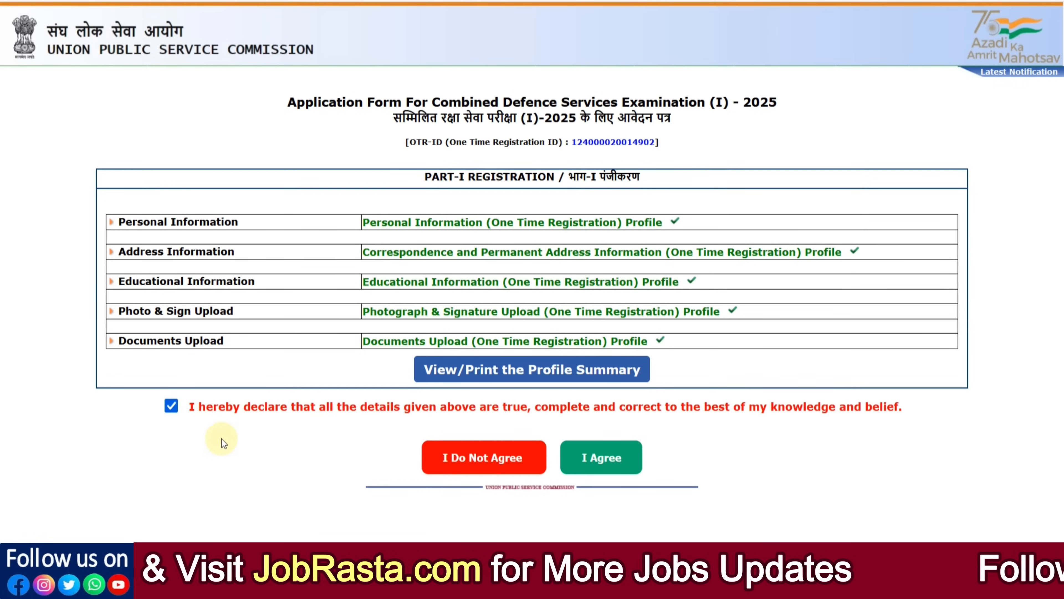
{"action": "left_click", "coordinate": [598, 468]}
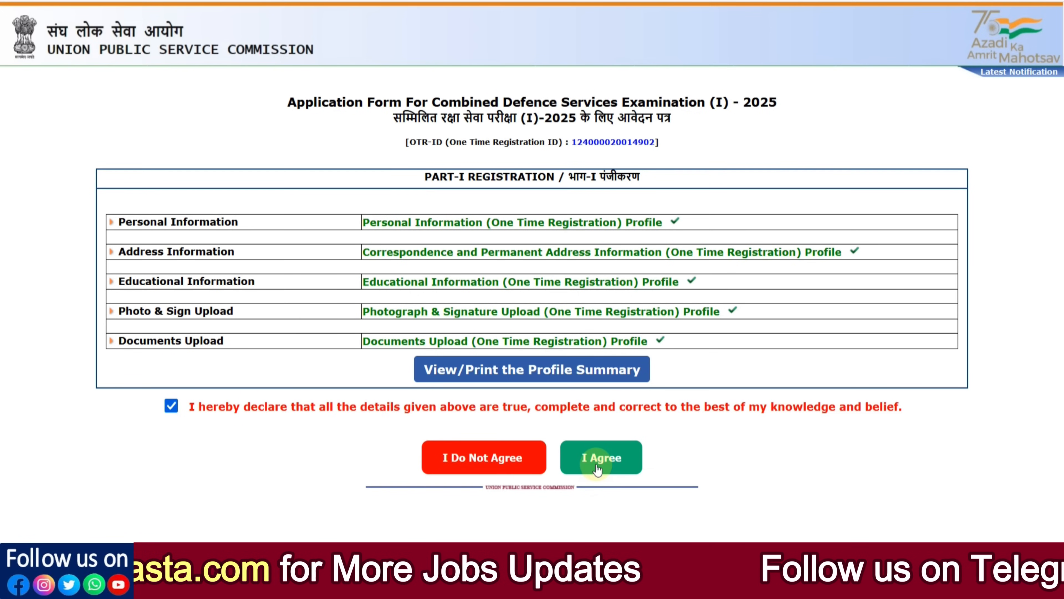
{"action": "scroll", "coordinate": [682, 346], "scroll_direction": "down", "scroll_amount": 2}
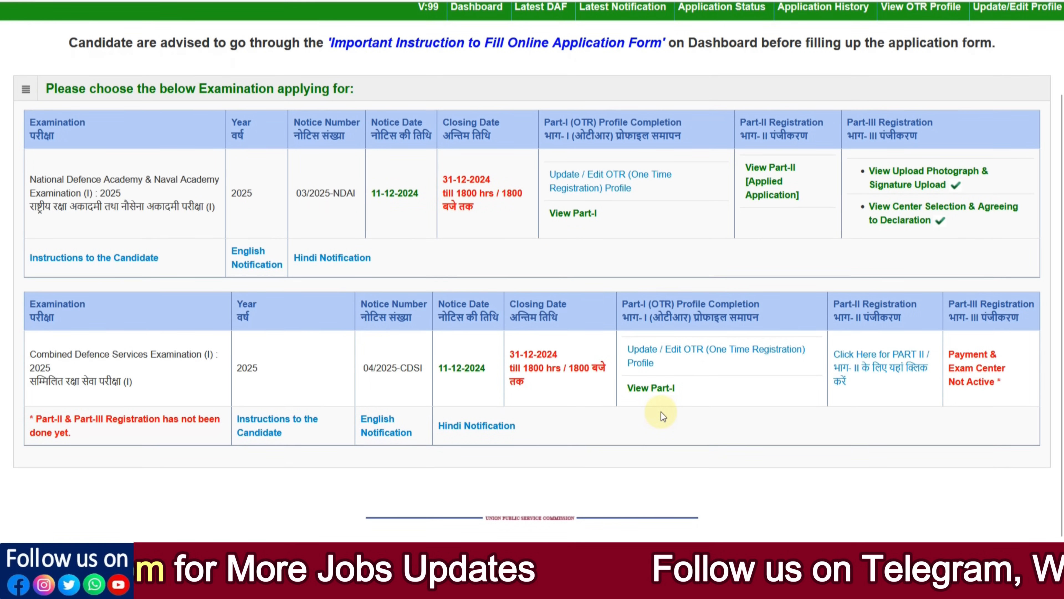